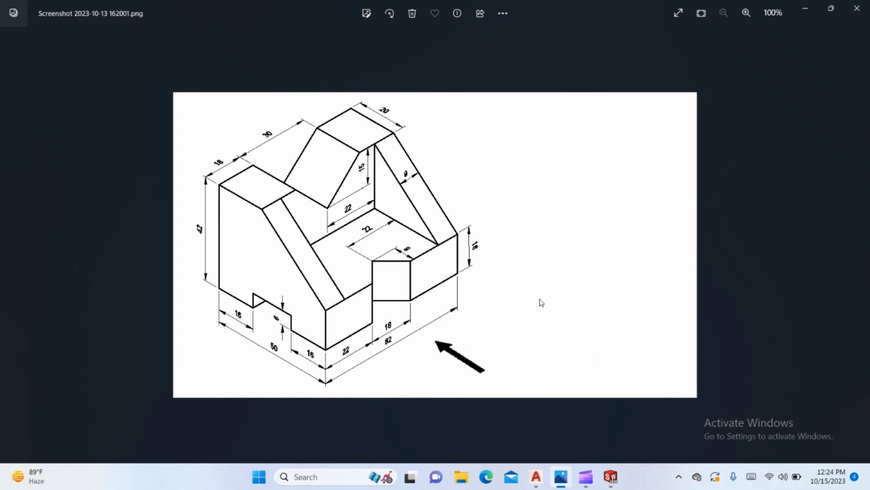
Step: Switch from the Photos reference picture to AutoCAD 2021
click(535, 476)
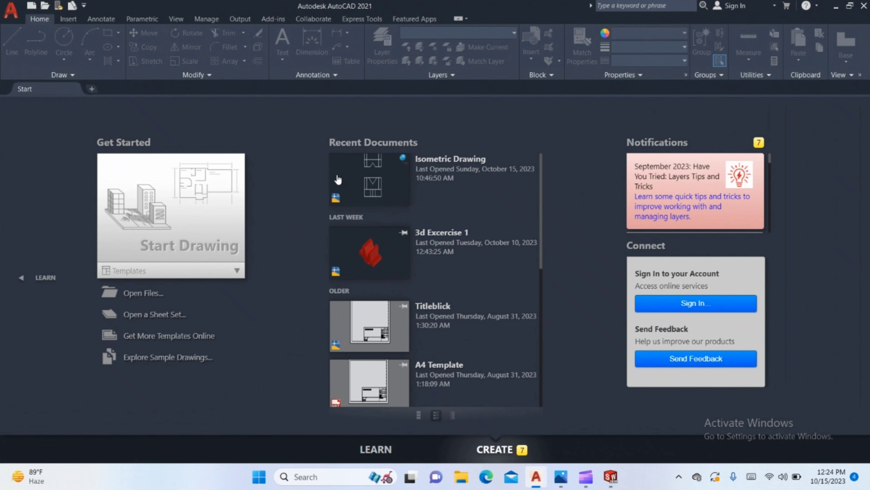
Step: Open the recent Isometric Drawing.dwg and pan across its empty model space
click(363, 187)
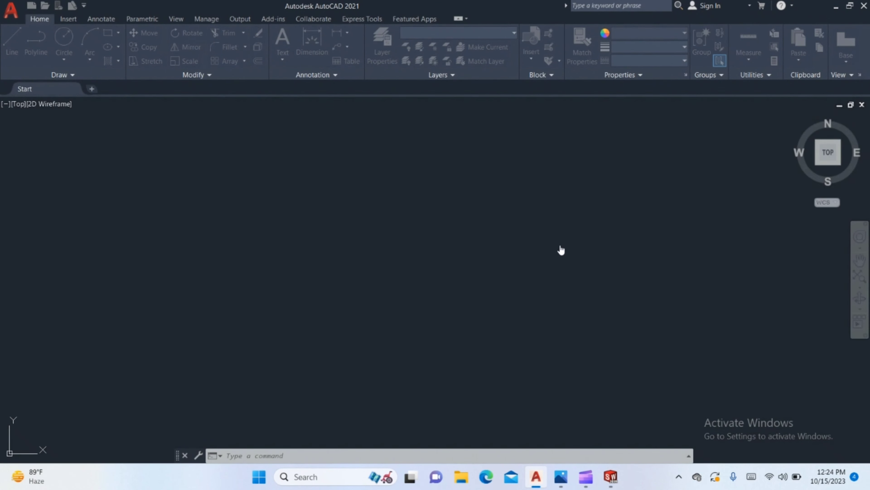
middle_drag(559, 248, 280, 202)
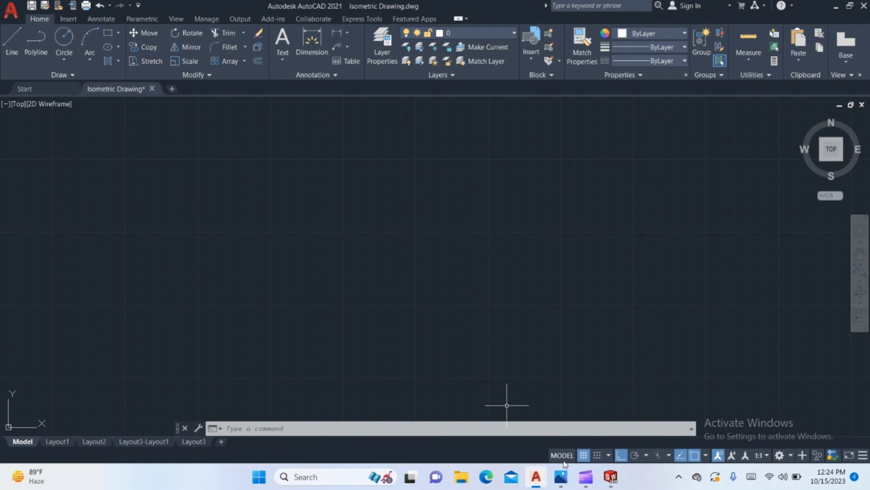
Step: After checking the reference picture, draw the rectangle's 62-unit top edge and 50-unit side edge
click(562, 476)
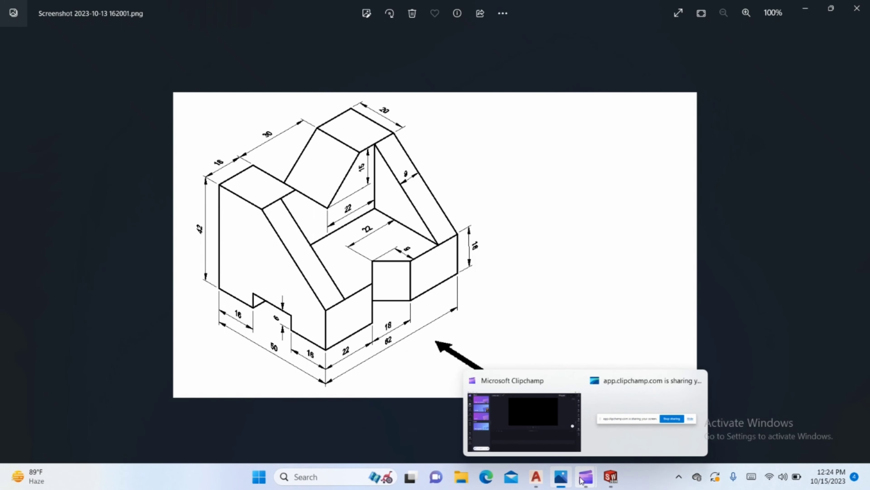
click(562, 480)
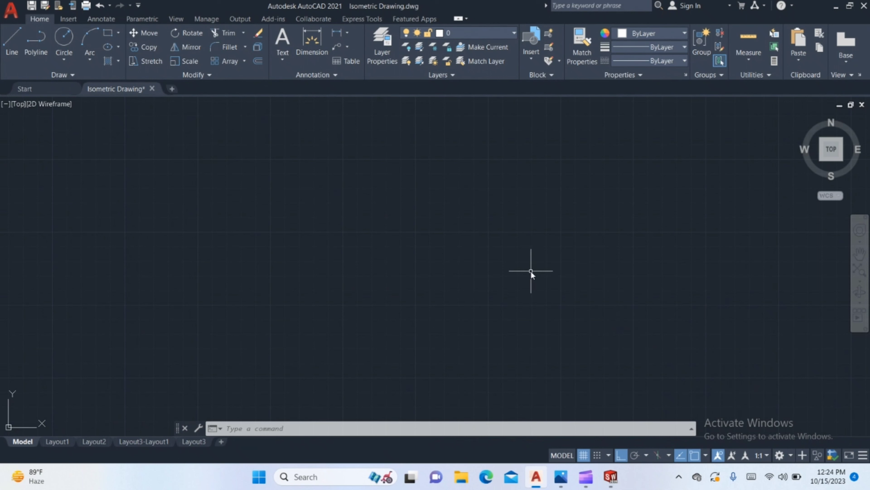
text(l)
key(Return)
click(469, 180)
text(62)
key(Return)
text(5)
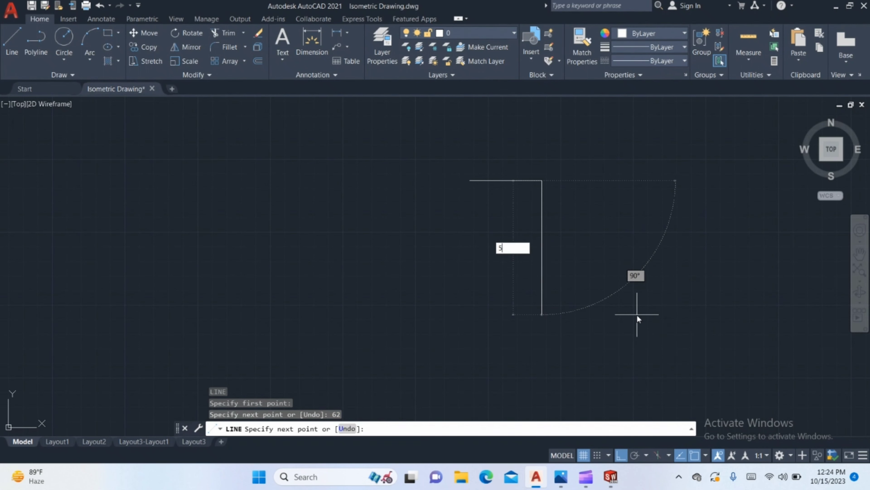
text(0)
key(Return)
Step: Add the bottom and closing edges, reposition the view, and bring back the reference picture
scroll(435, 233, up, 3)
scroll(454, 382, up, 2)
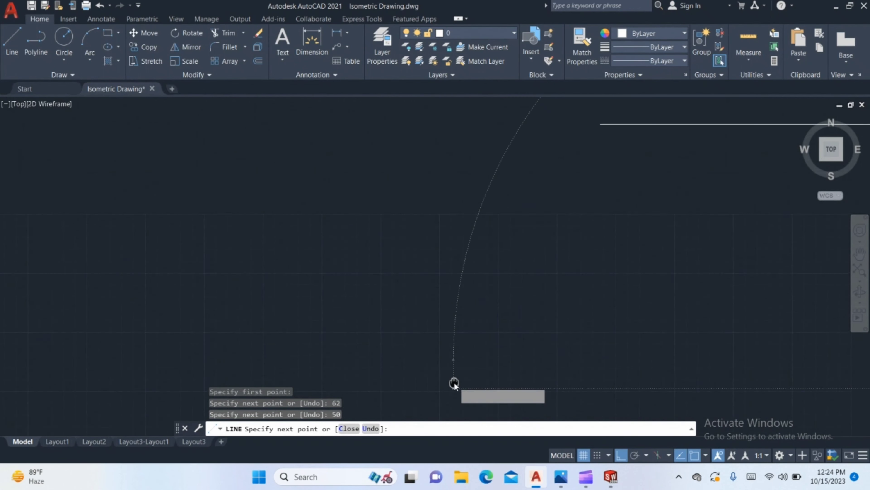
scroll(454, 382, down, 1)
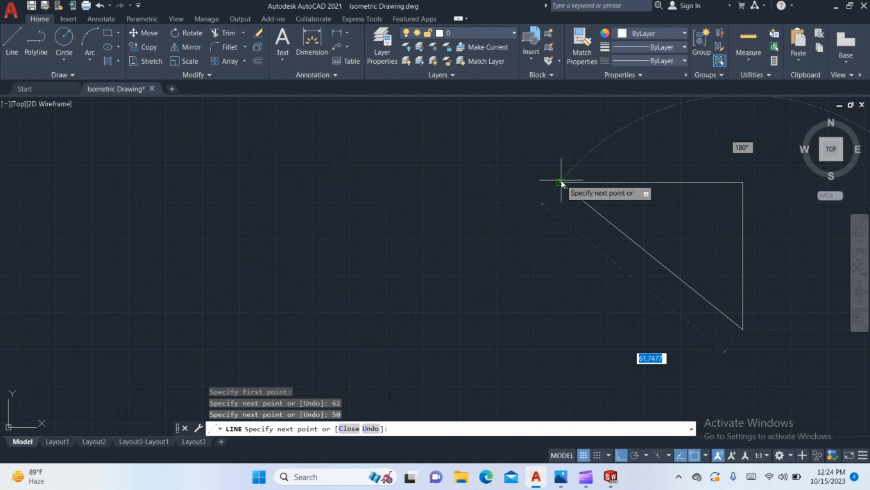
click(561, 208)
click(561, 183)
key(Return)
middle_drag(560, 270, 466, 216)
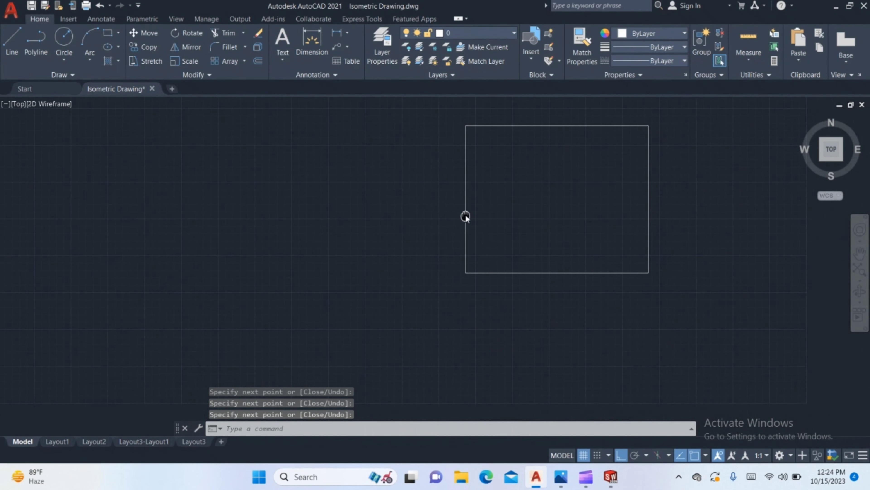
middle_drag(485, 268, 500, 300)
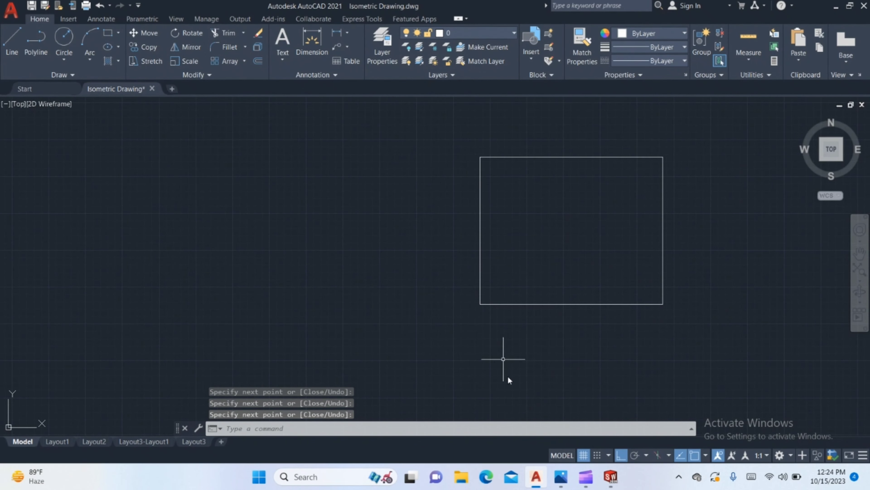
click(555, 475)
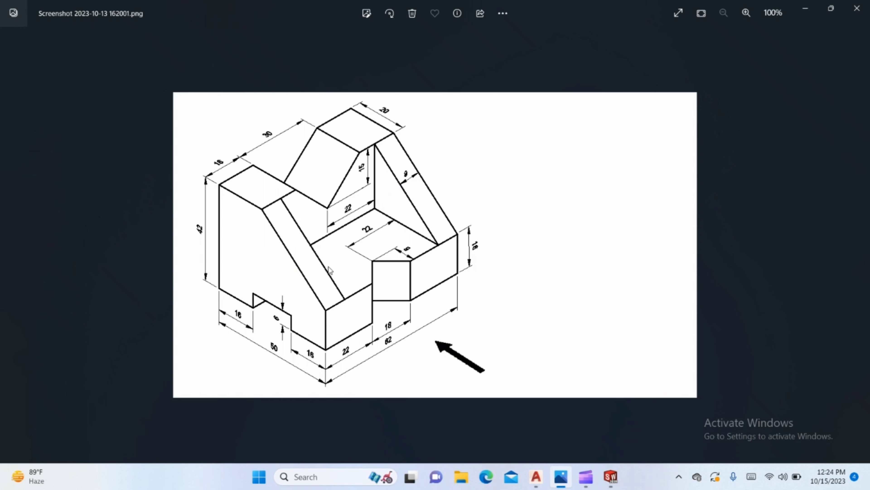
Step: Offset the rectangle's left and right edges 9 units inward, then recheck the reference picture
click(540, 476)
text(o)
key(Return)
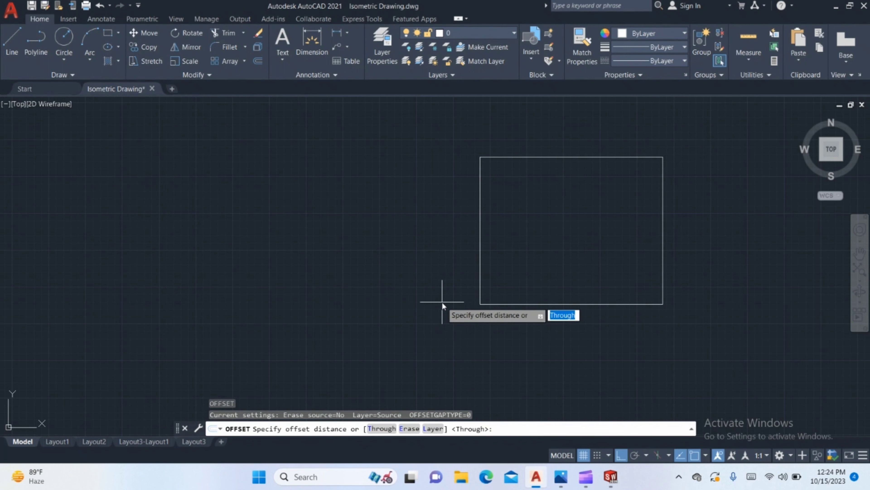
text(9)
key(Return)
click(480, 249)
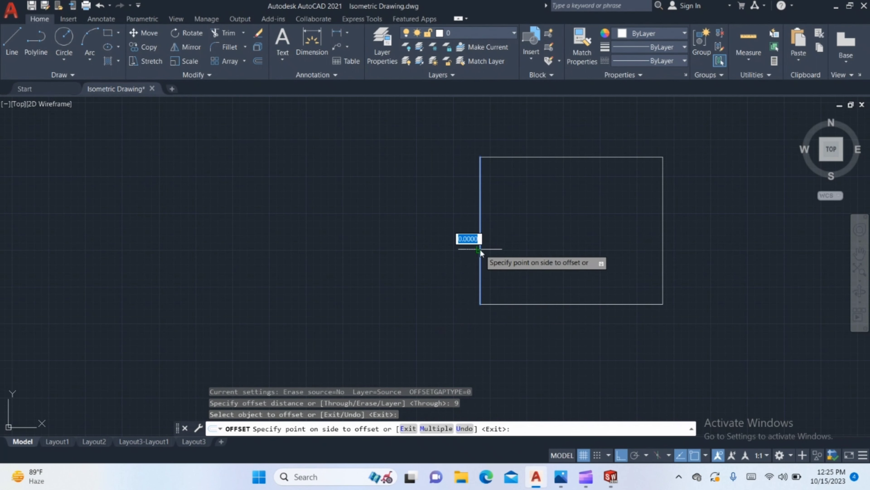
click(663, 237)
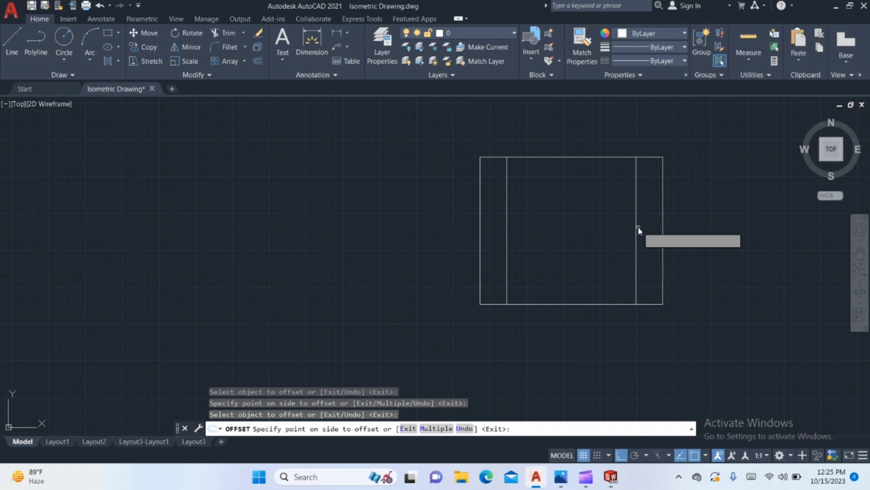
click(639, 231)
key(Return)
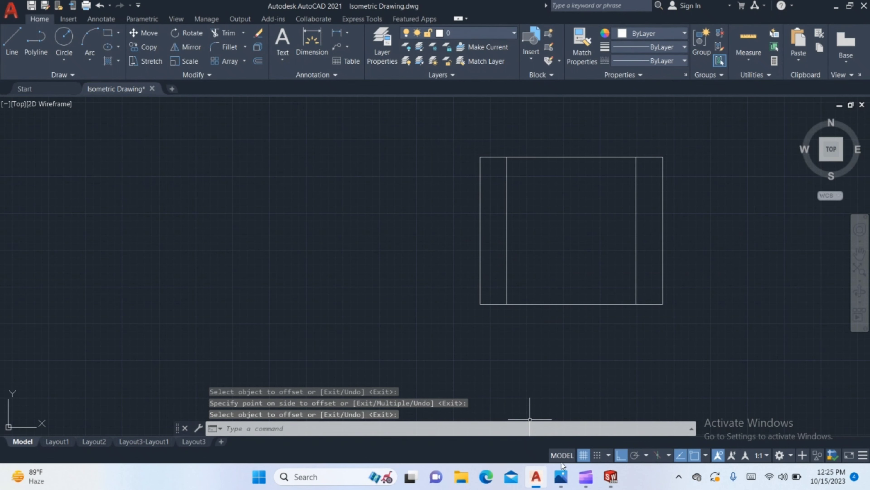
click(561, 476)
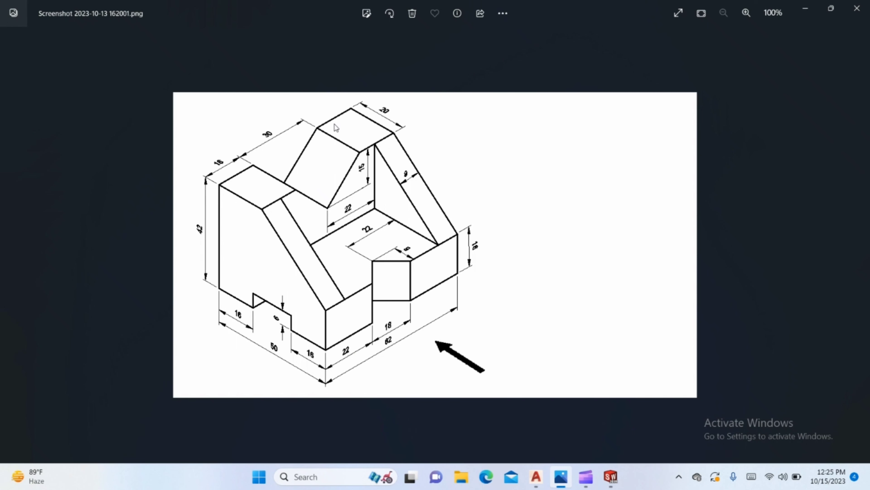
Step: Offset both 9-unit inner lines a further 16 units toward the centre
click(536, 477)
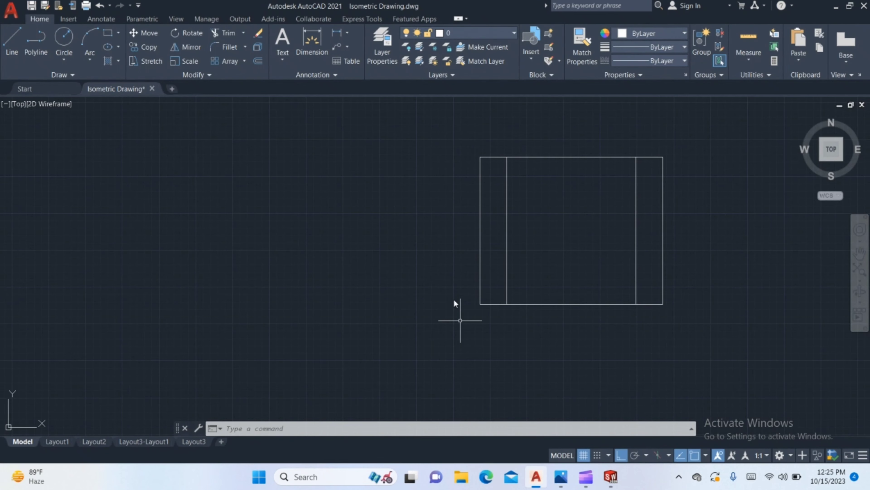
text(o)
key(Return)
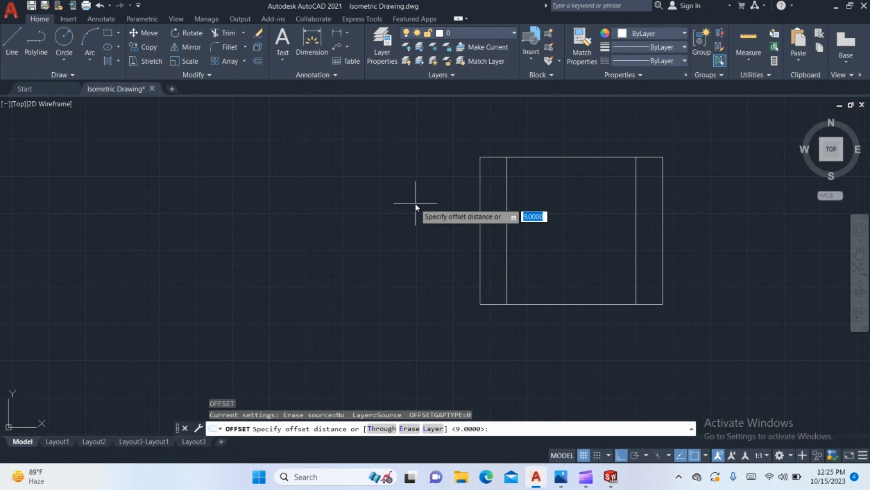
text(16)
key(Return)
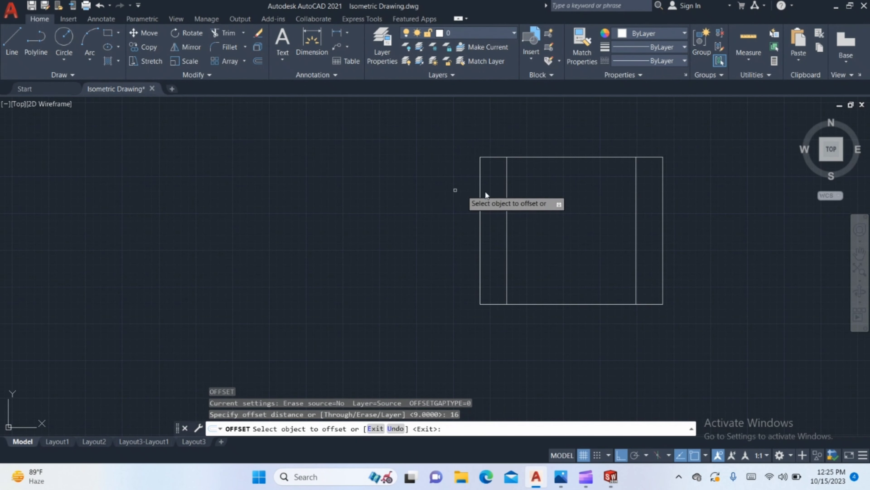
click(480, 183)
click(520, 191)
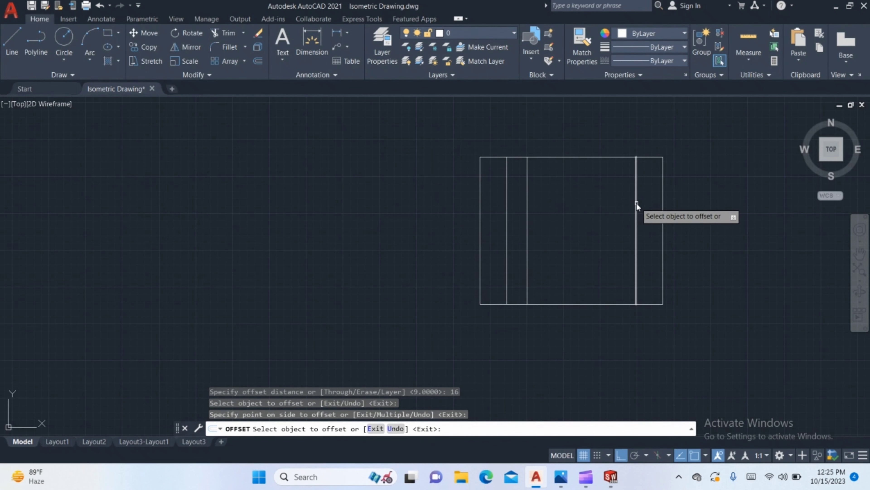
click(663, 199)
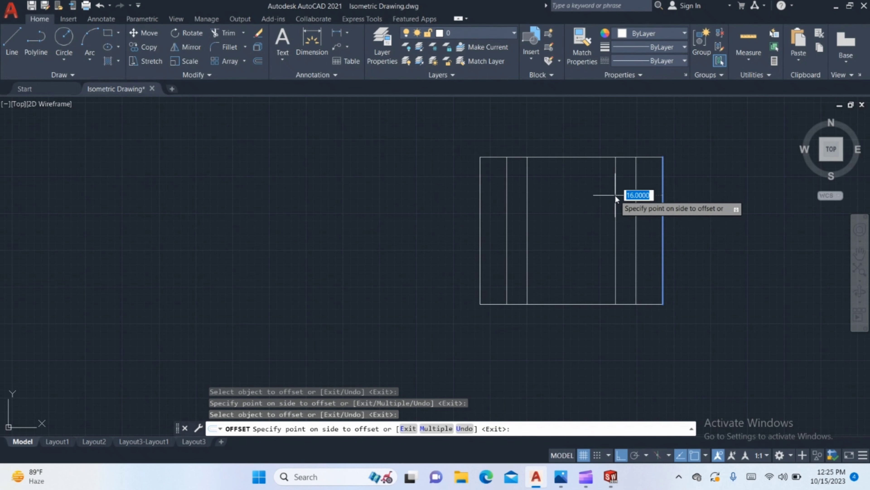
click(593, 192)
key(Return)
Step: Offset the rectangle's top edge 20 units down as a horizontal divider
key(Return)
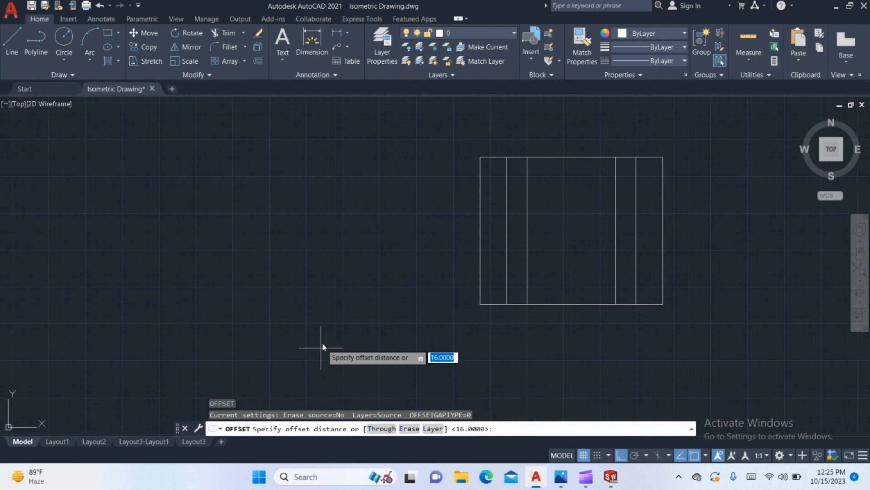
text(20)
key(Return)
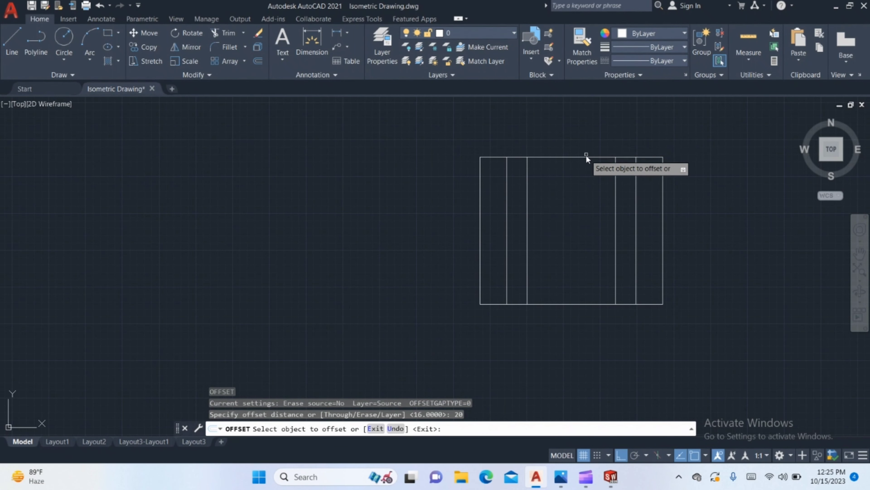
click(587, 157)
click(571, 183)
Step: Trim the 9-unit lines above the divider and the 16-unit lines below it
key(Return)
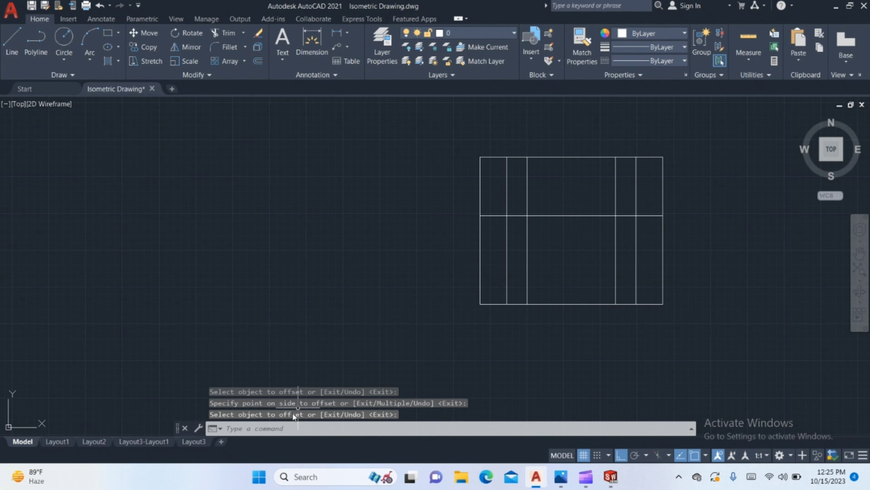
text(tr)
key(Return)
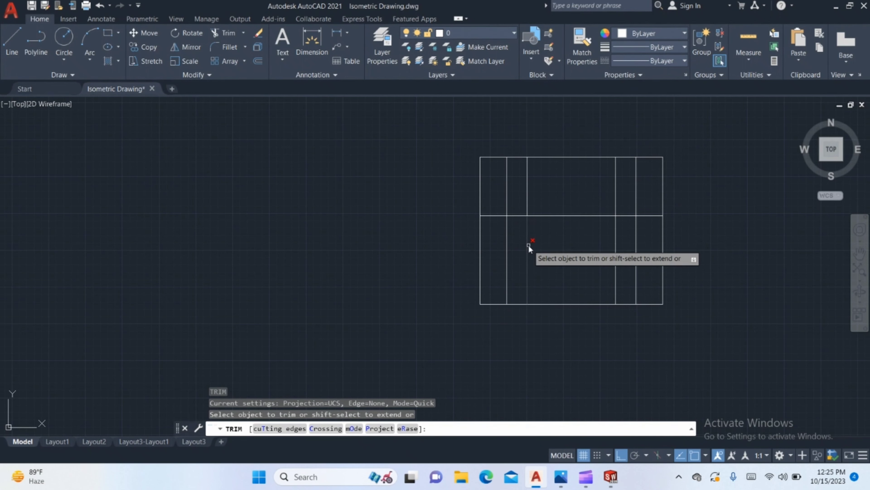
click(506, 187)
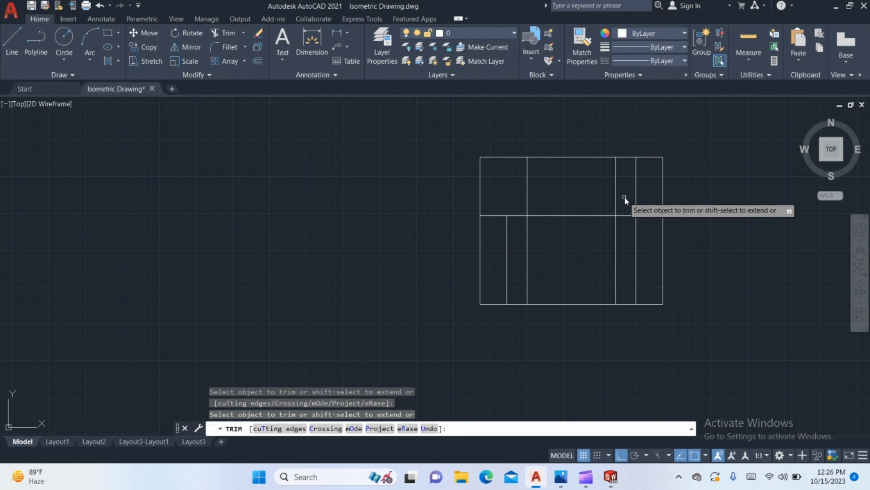
click(635, 189)
click(615, 243)
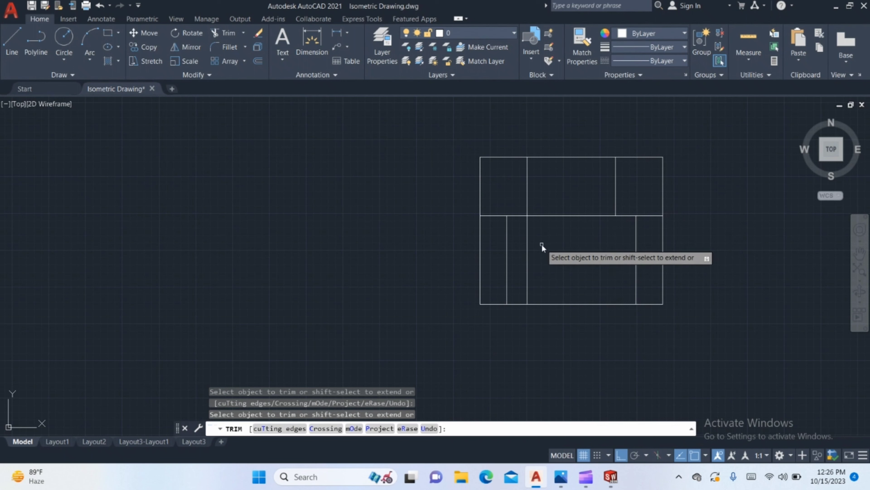
click(529, 237)
key(Return)
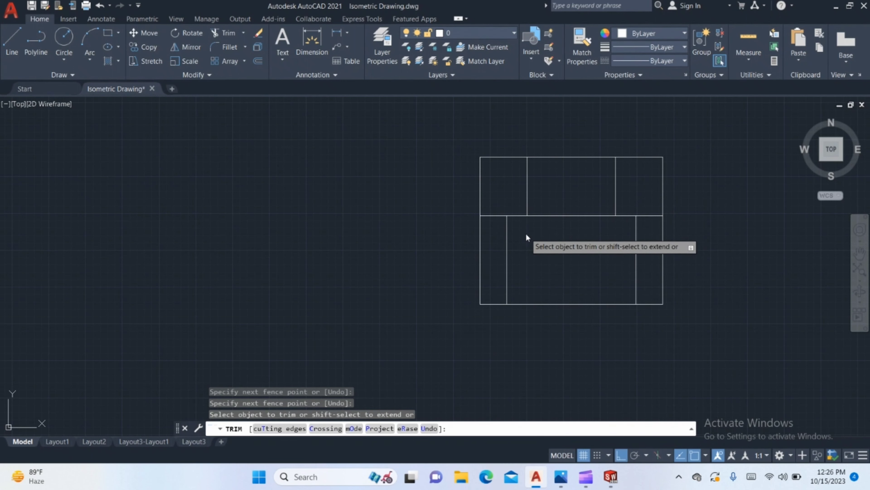
click(526, 233)
key(Return)
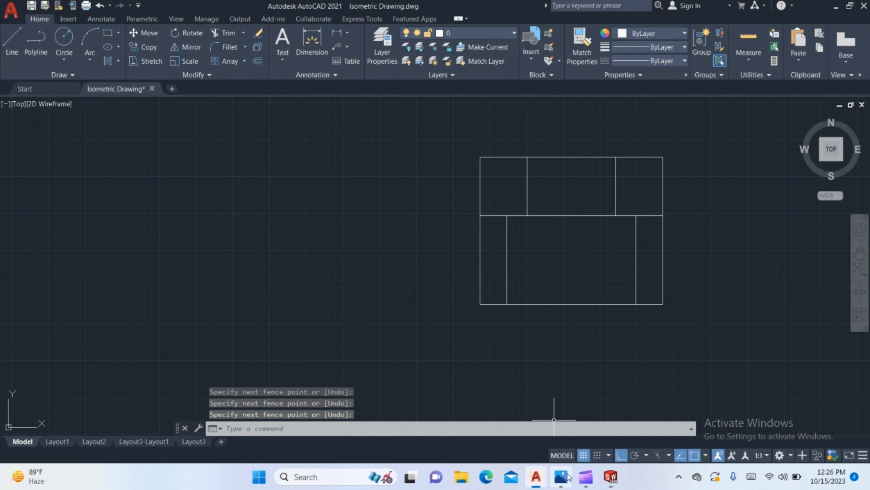
click(611, 476)
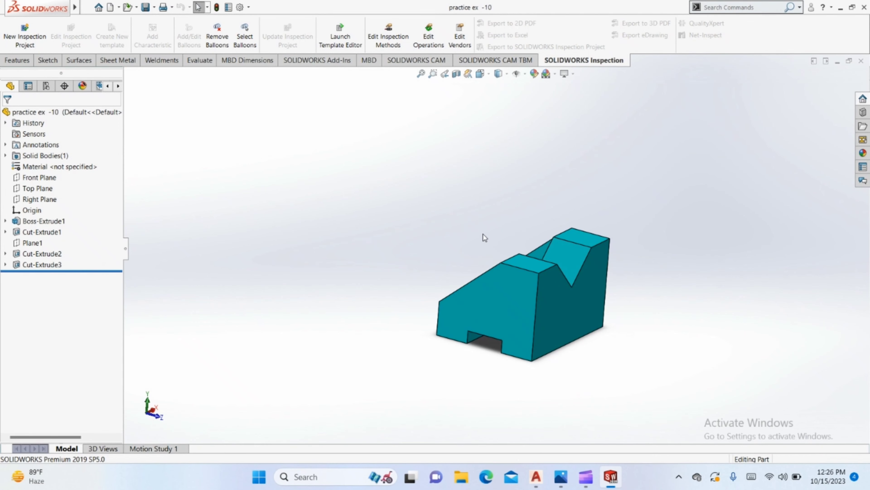
Step: Orbit the SOLIDWORKS block to inspect its underside, then show the isometric reference again
mouse_move(485, 237)
middle_down()
mouse_move(496, 253)
mouse_move(571, 224)
mouse_move(552, 140)
mouse_move(575, 226)
mouse_move(550, 297)
middle_up()
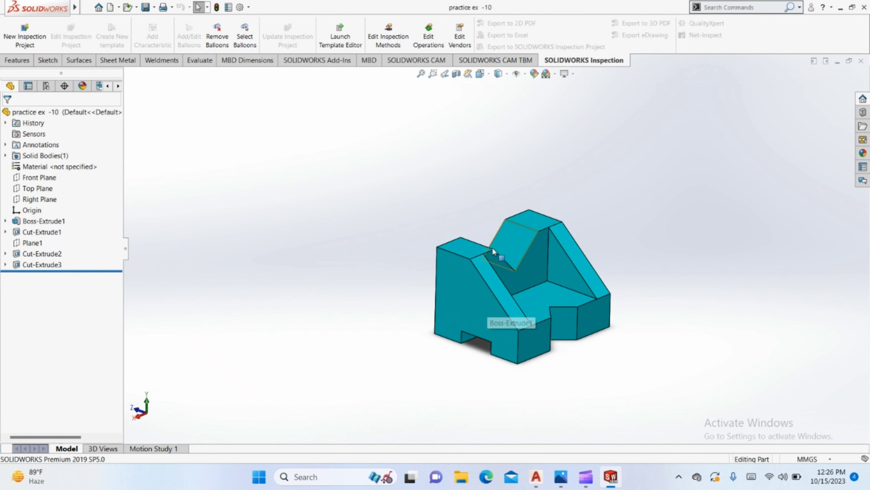
middle_drag(494, 251, 471, 251)
middle_drag(484, 335, 503, 284)
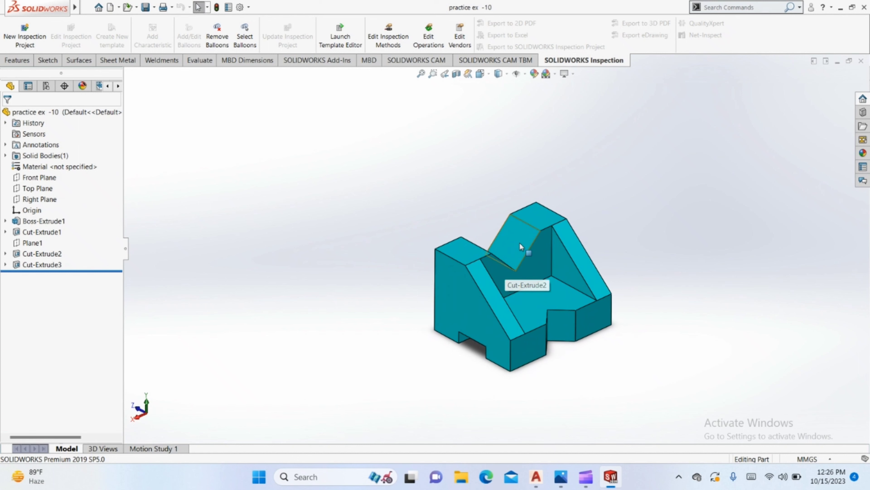
mouse_move(502, 256)
middle_down()
mouse_move(462, 258)
mouse_move(492, 250)
mouse_move(538, 279)
mouse_move(534, 301)
middle_up()
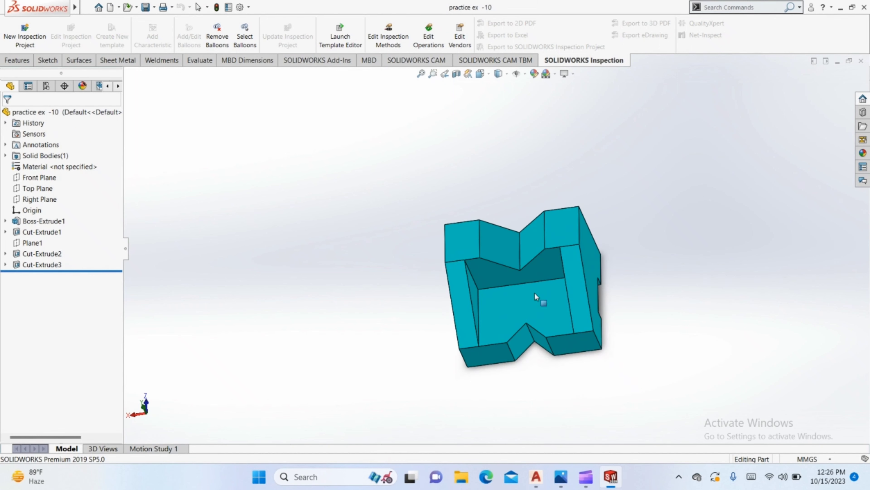
middle_drag(520, 266, 536, 312)
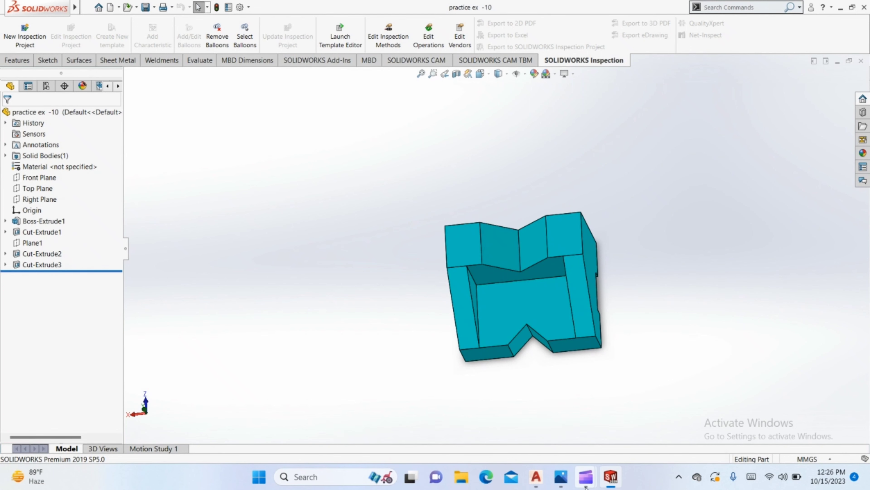
click(561, 480)
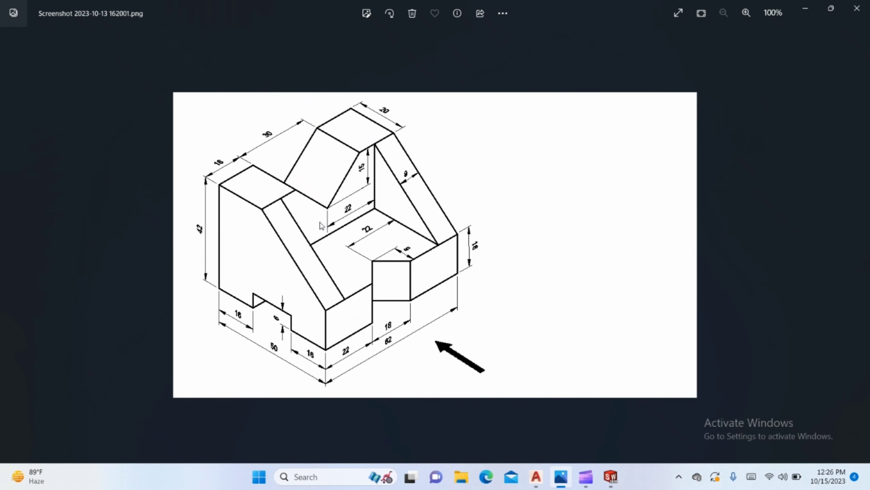
Step: Draw a vertical line from the top edge's midpoint down to the horizontal divider
click(536, 477)
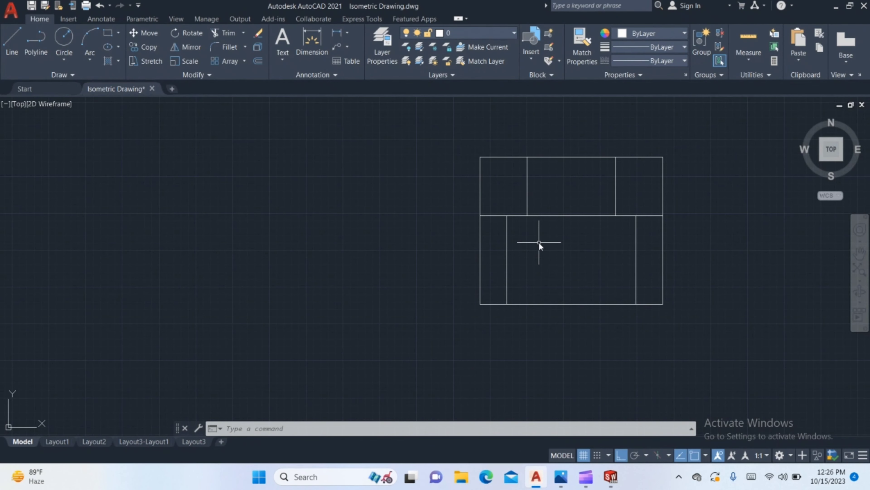
text(l)
key(Return)
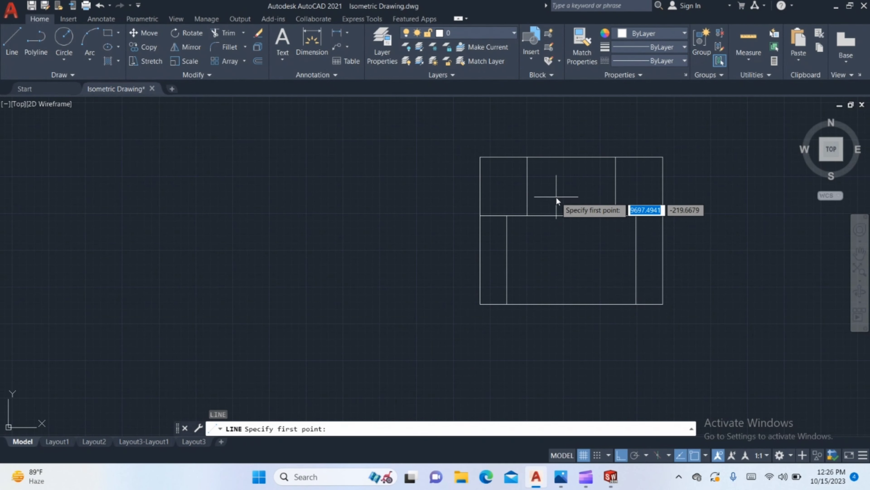
click(561, 476)
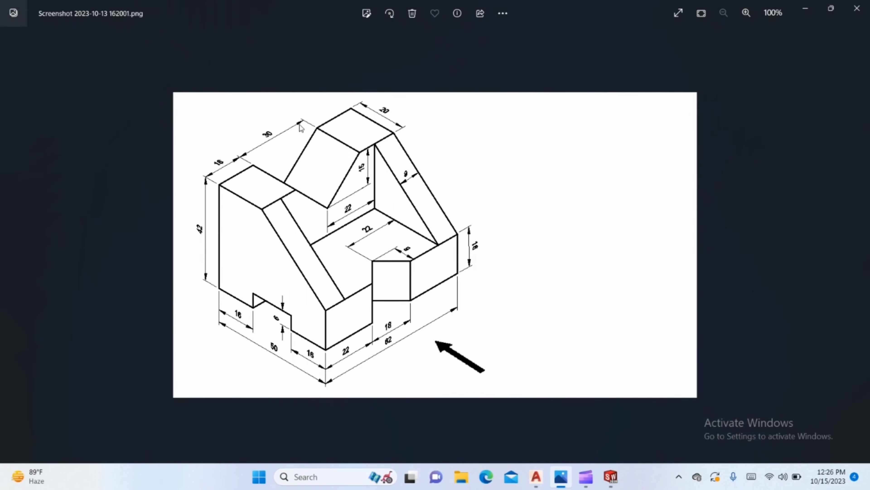
click(536, 477)
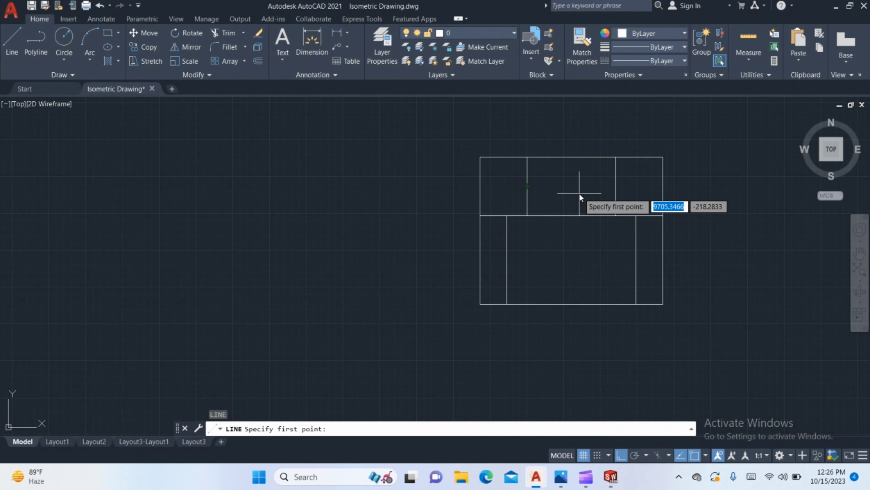
click(571, 157)
key(Return)
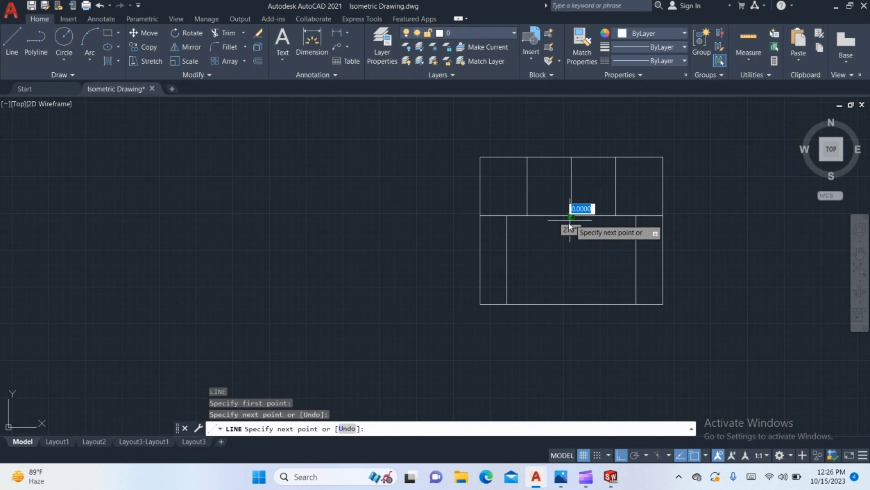
key(Return)
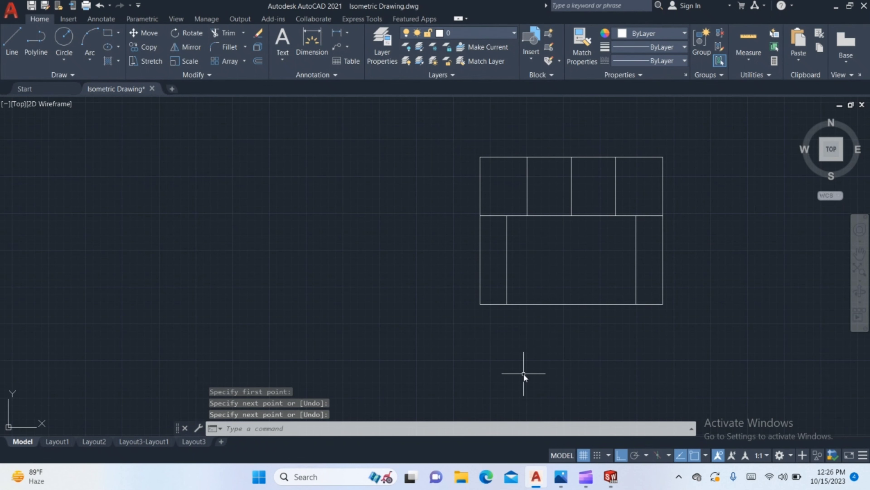
mouse_move(561, 477)
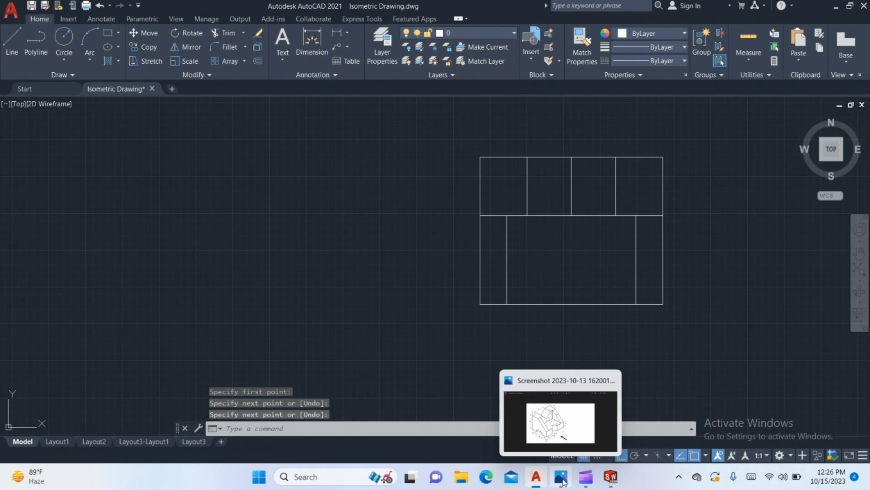
Step: Study the dimensioned isometric reference in Photos, then return to the AutoCAD drawing
click(563, 482)
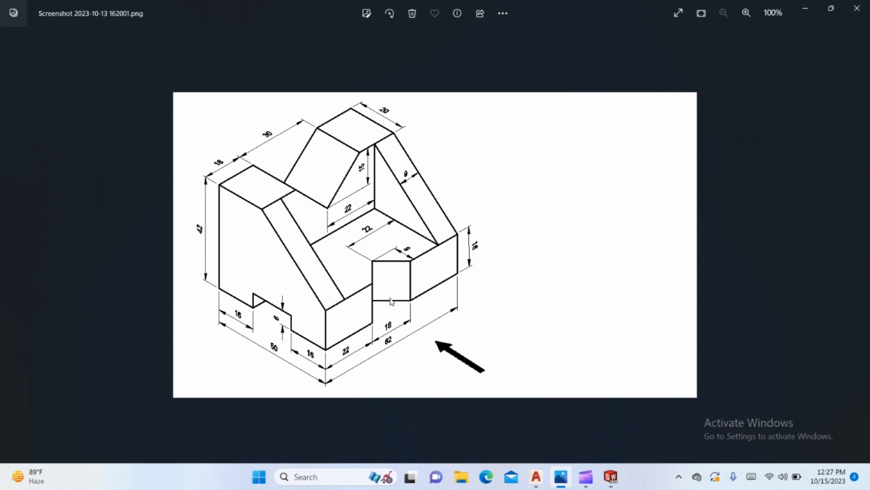
click(537, 470)
click(561, 476)
Step: Draw a trial vertical line at the bottom edge's midpoint, then delete the misplaced line
click(530, 479)
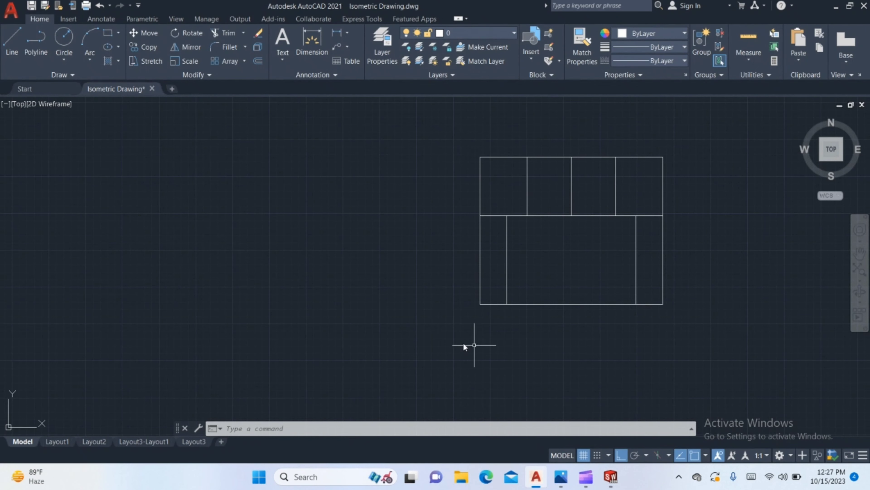
key(l)
key(Return)
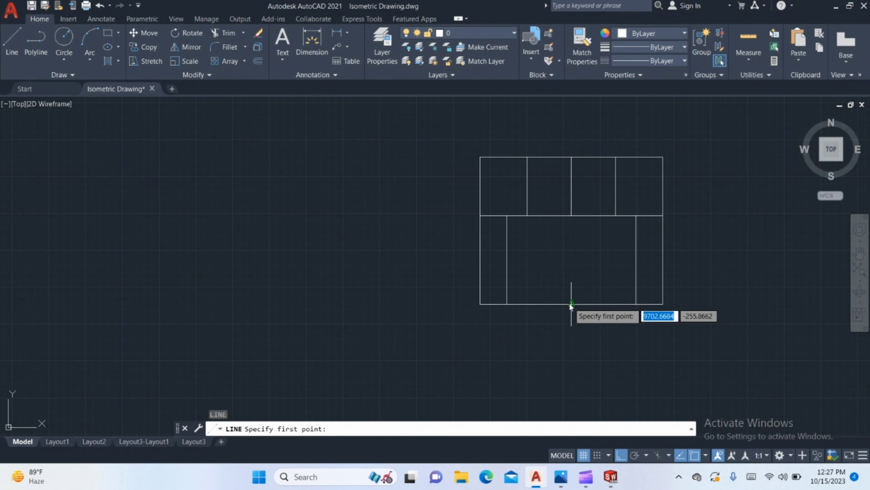
click(569, 304)
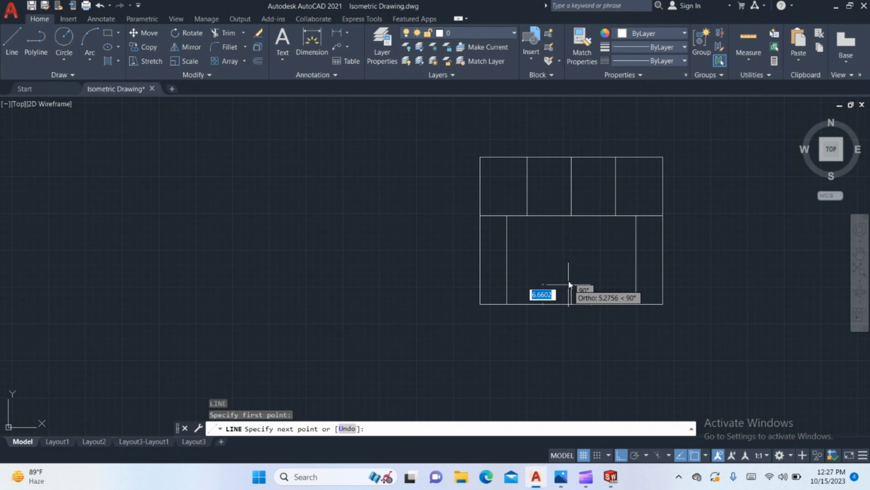
click(568, 266)
text(9)
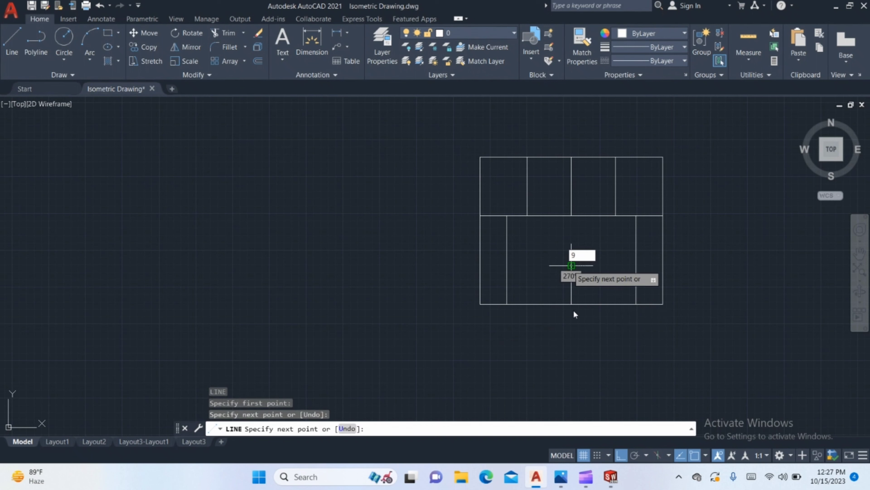
key(Escape)
key(Escape)
click(573, 274)
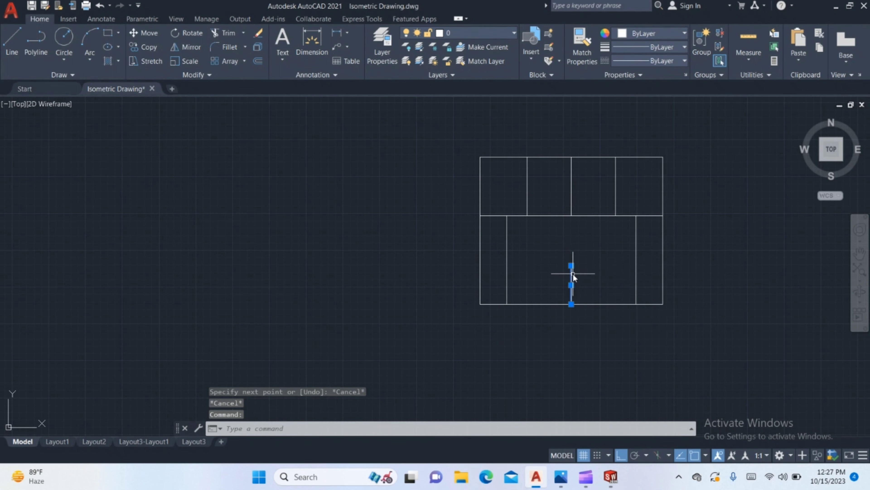
key(Delete)
Step: Draw a 9-unit vertical line up from the bottom edge's midpoint
text(l)
key(Return)
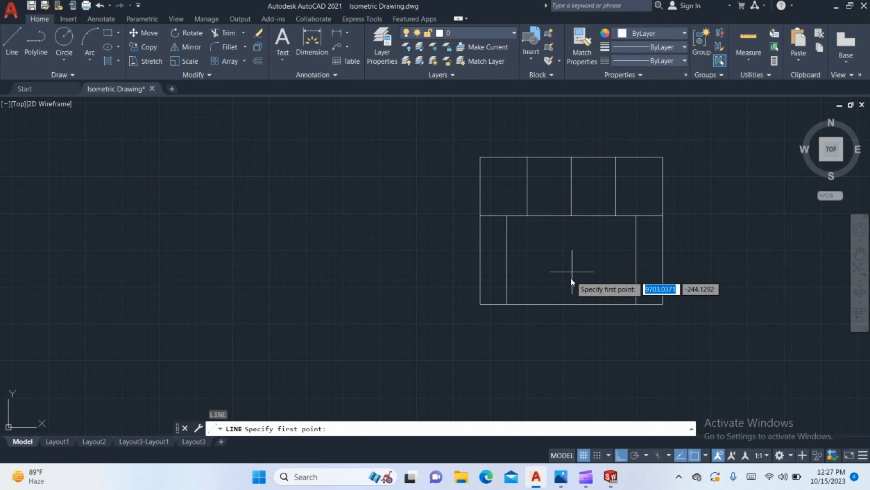
click(571, 304)
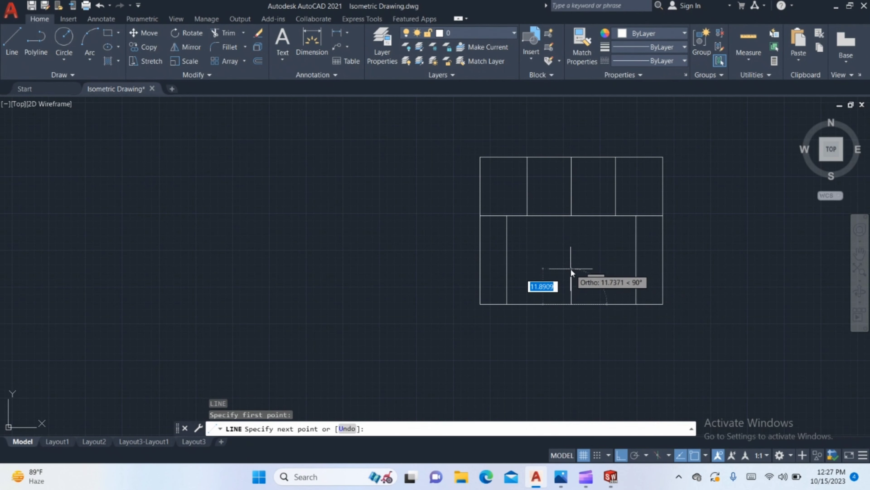
text(9)
key(Return)
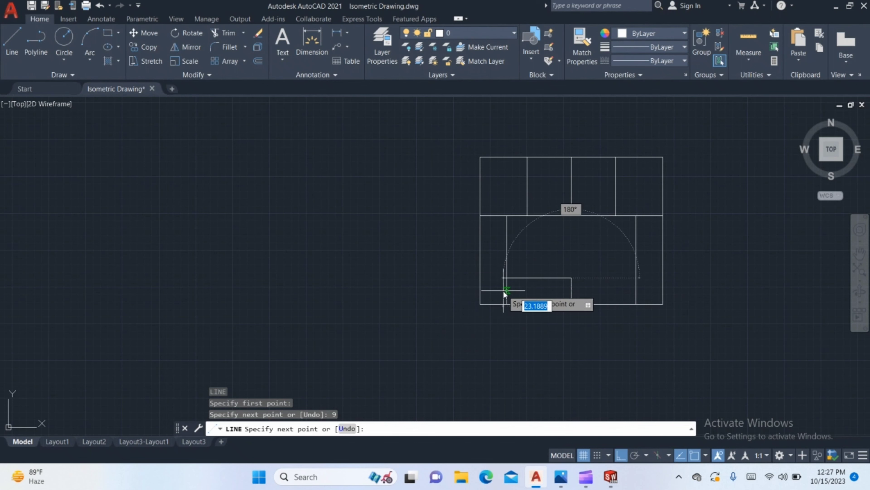
key(Escape)
Step: Offset the short centre line 9 units to the left and to the right
text(o)
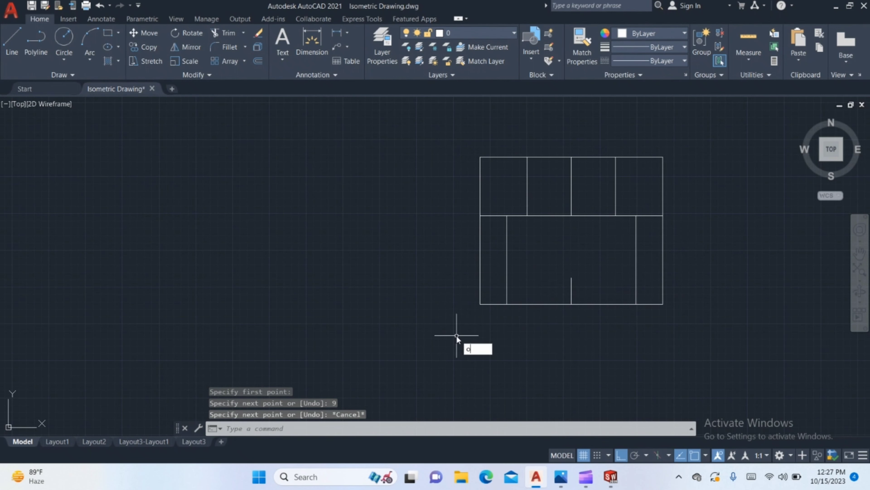
key(Return)
text(9)
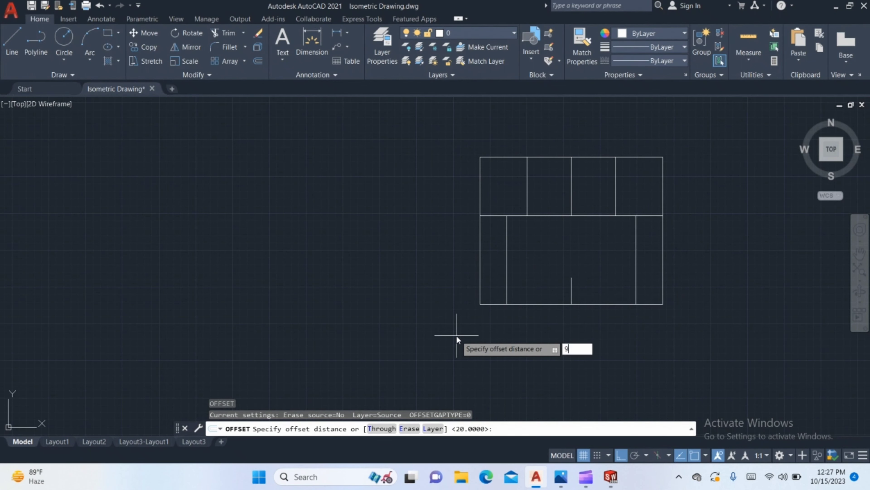
key(Return)
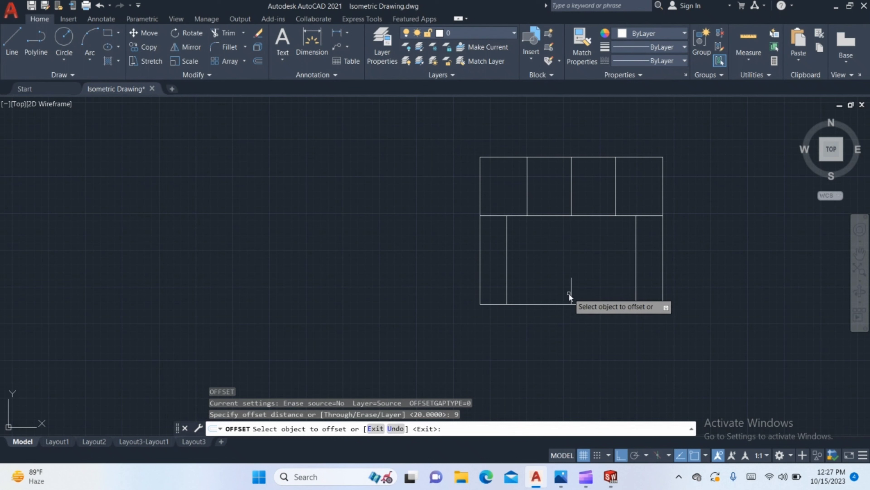
click(569, 293)
click(571, 298)
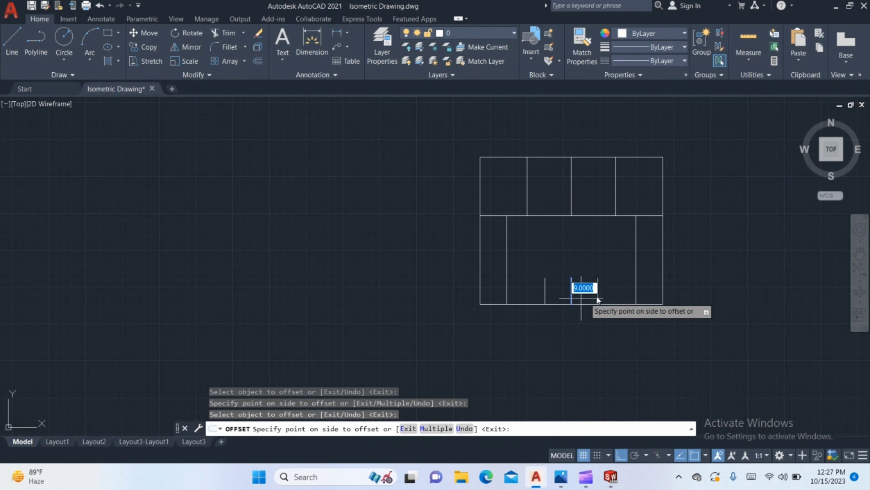
click(597, 296)
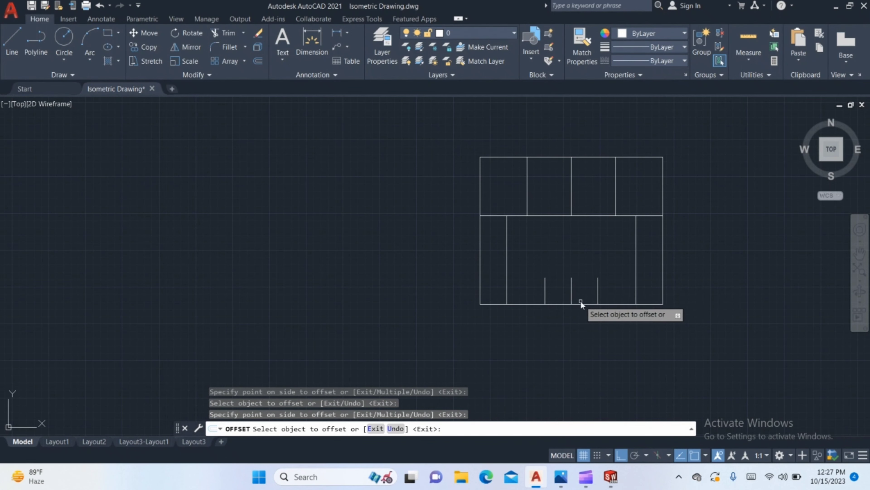
text(9)
key(Return)
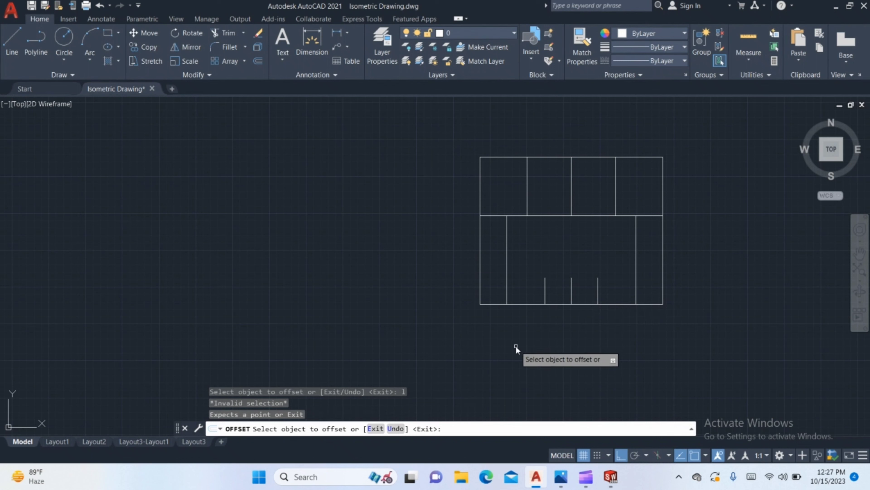
key(Escape)
Step: Draw the two V-notch slopes from the side lines' feet to the centre line's top
text(l)
key(Return)
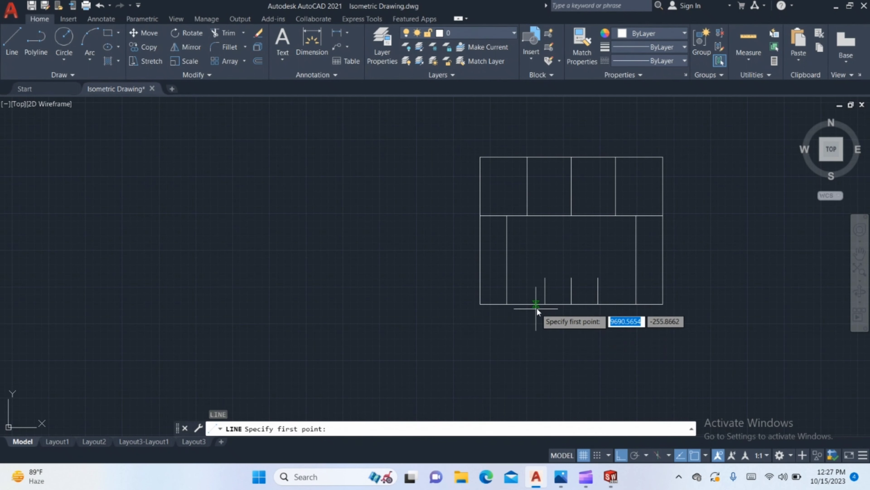
click(545, 305)
click(571, 278)
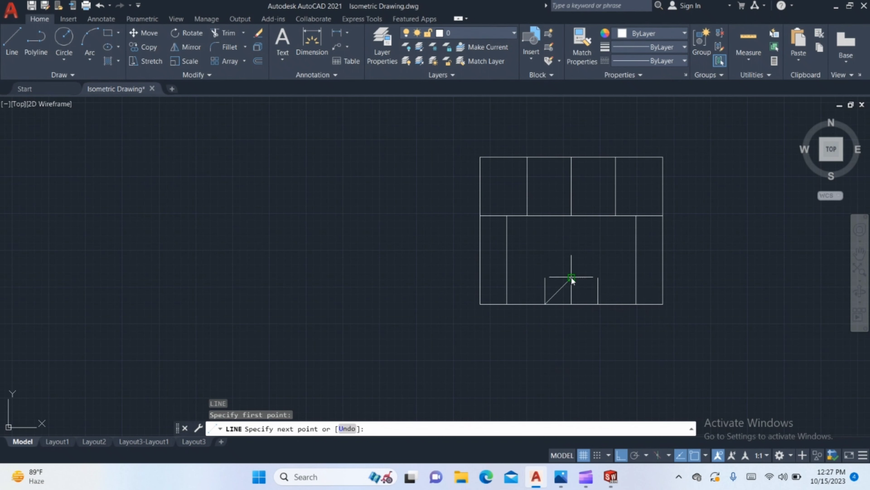
click(599, 305)
key(Return)
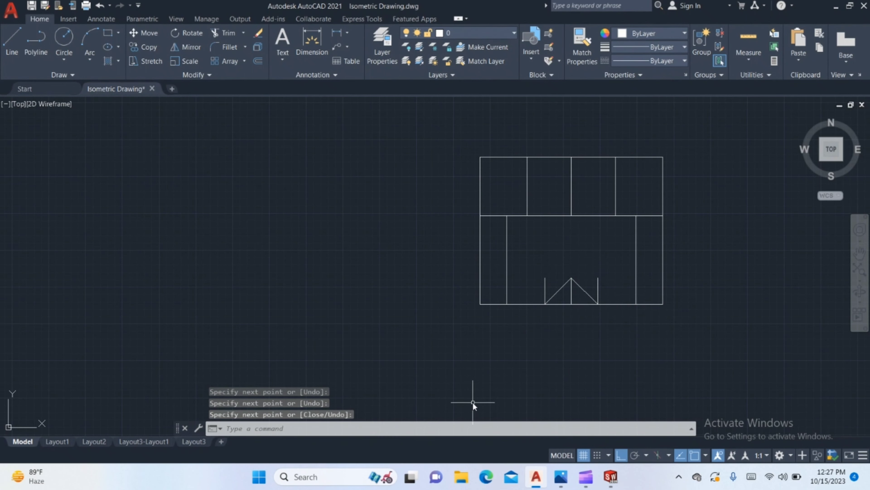
Step: Trim the leftover short lines, the centre line and the base segment inside the V
text(t or)
key(Return)
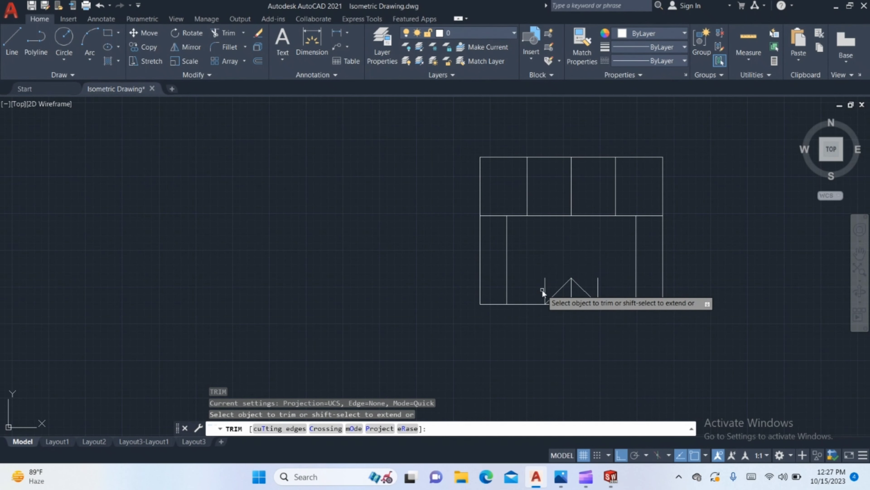
click(542, 290)
key(Return)
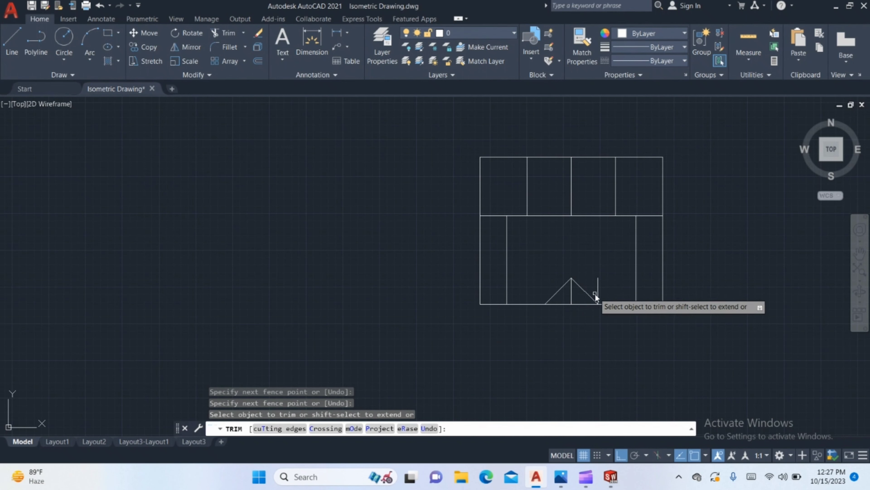
click(571, 295)
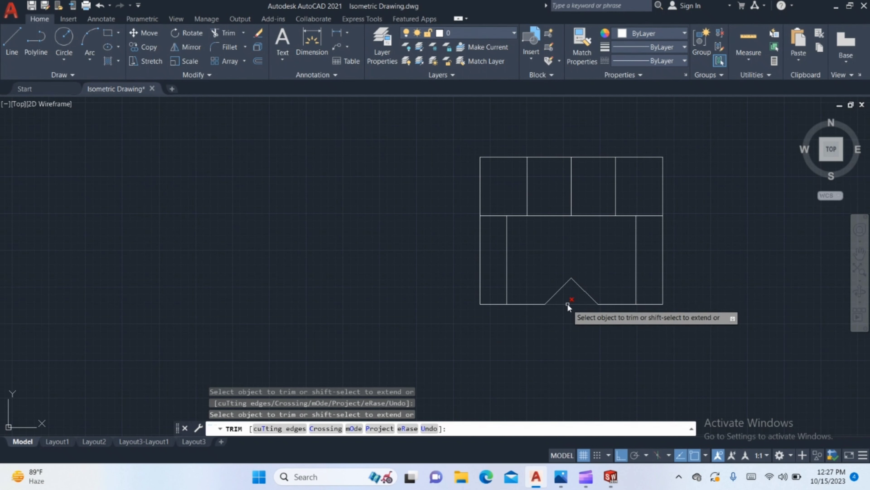
click(567, 304)
key(Return)
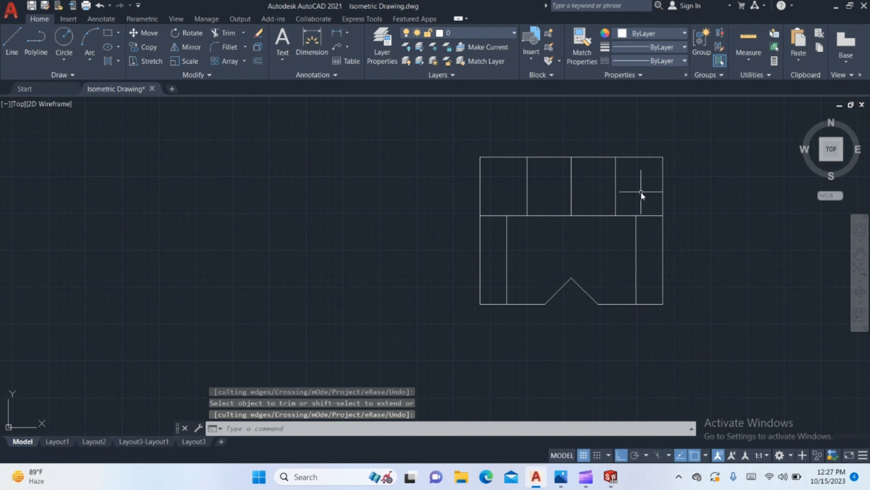
scroll(540, 276, up, 1)
scroll(540, 276, up, 1)
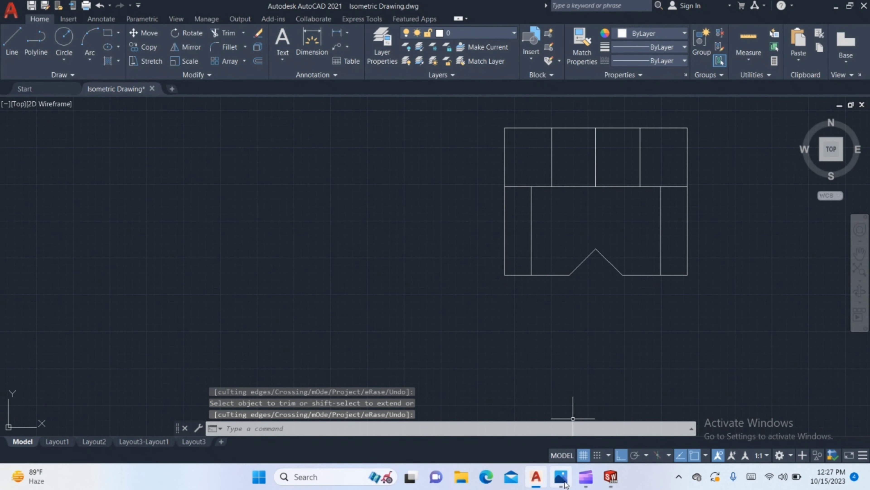
Step: Glance at the Photos reference, then switch to SOLIDWORKS and orbit the notched block
key(alt+Tab)
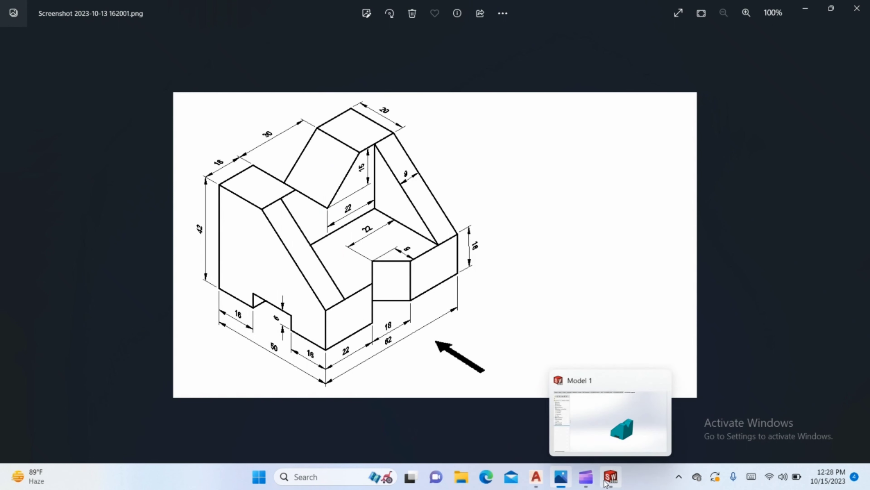
click(610, 476)
mouse_move(425, 325)
middle_down()
mouse_move(503, 251)
mouse_move(459, 415)
middle_up()
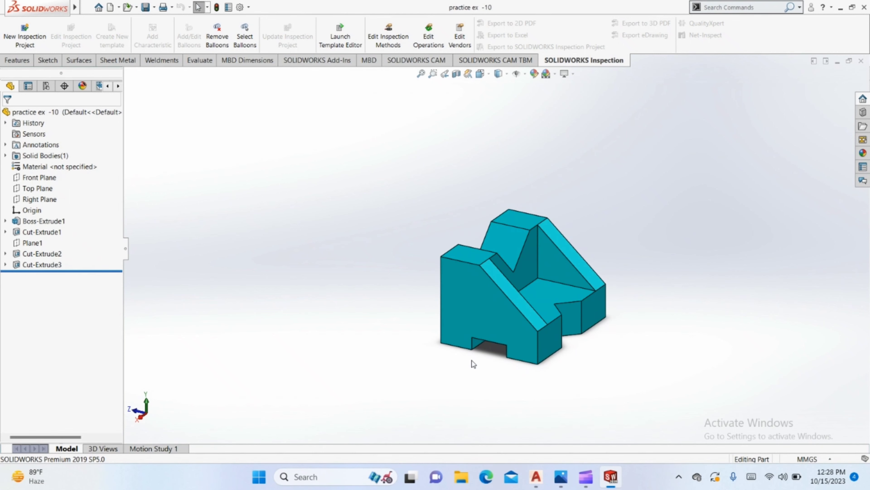
Step: Orbit the SOLIDWORKS block to inspect its V-notch front and top, then recheck the reference image
middle_drag(472, 363, 408, 208)
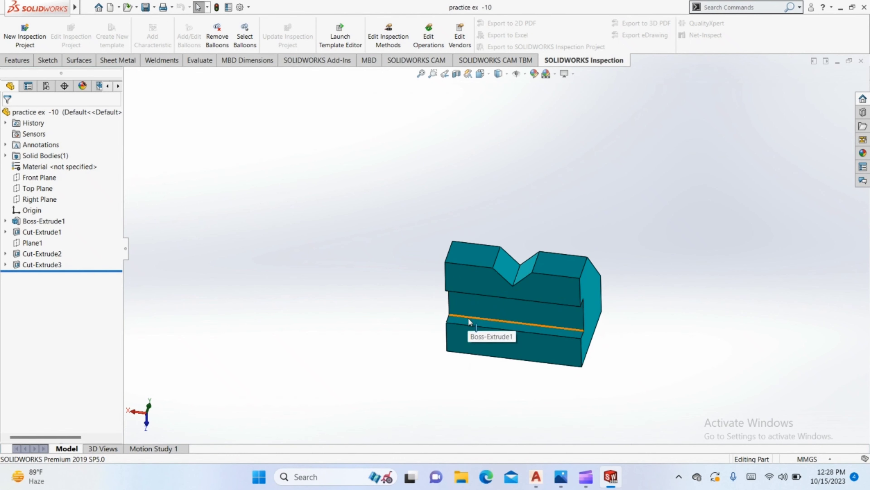
mouse_move(469, 322)
middle_down()
mouse_move(560, 261)
mouse_move(483, 416)
middle_up()
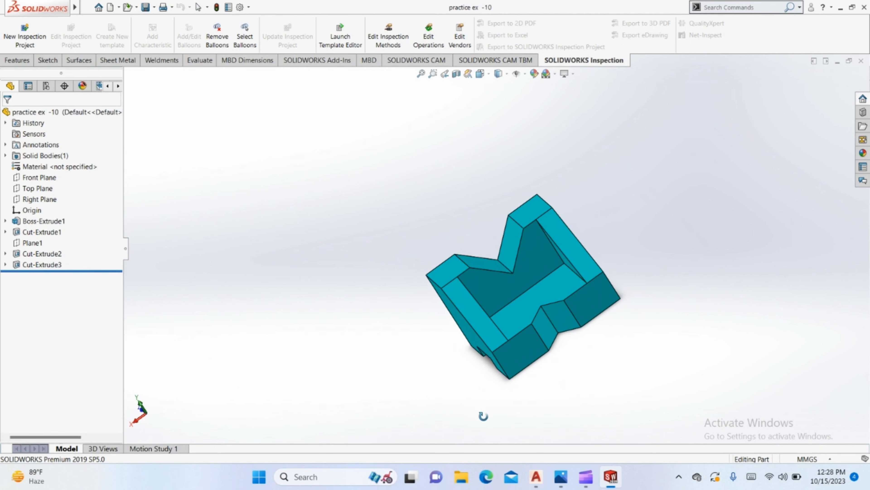
click(561, 477)
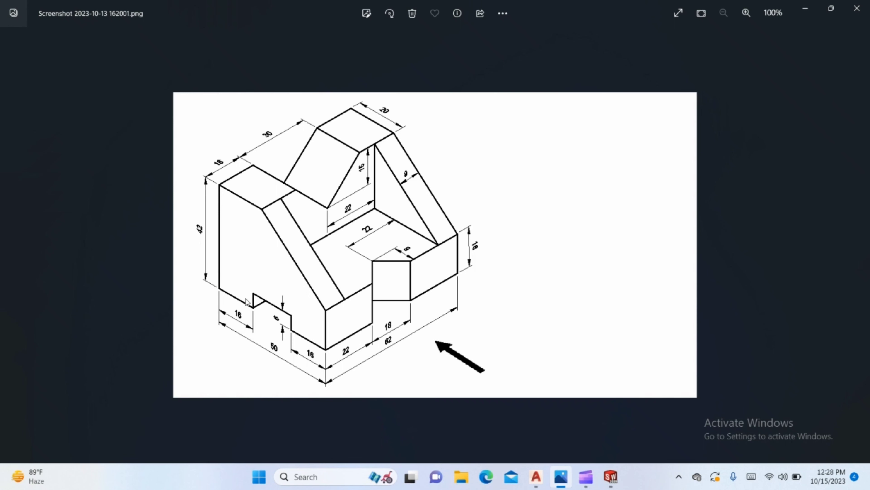
click(535, 477)
Step: Offset the top edge down 16 and the bottom-left edge up 16 in the top view
middle_drag(435, 393, 426, 408)
text(o)
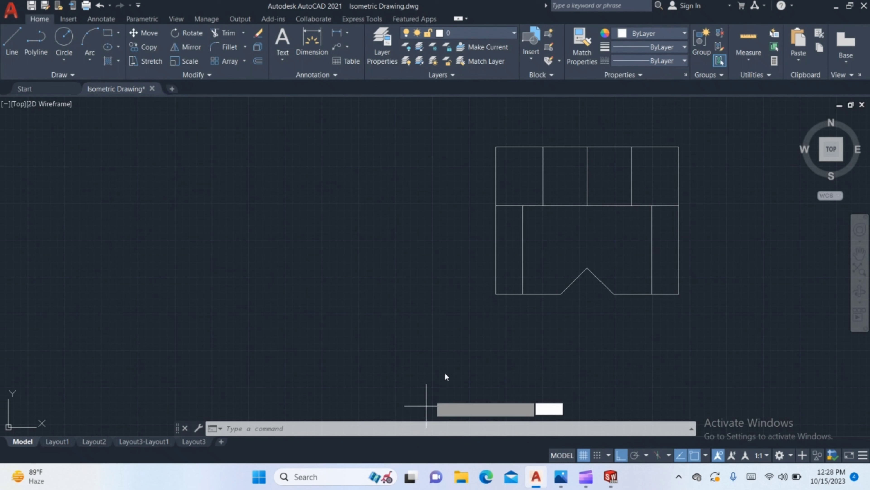
key(Return)
text(16)
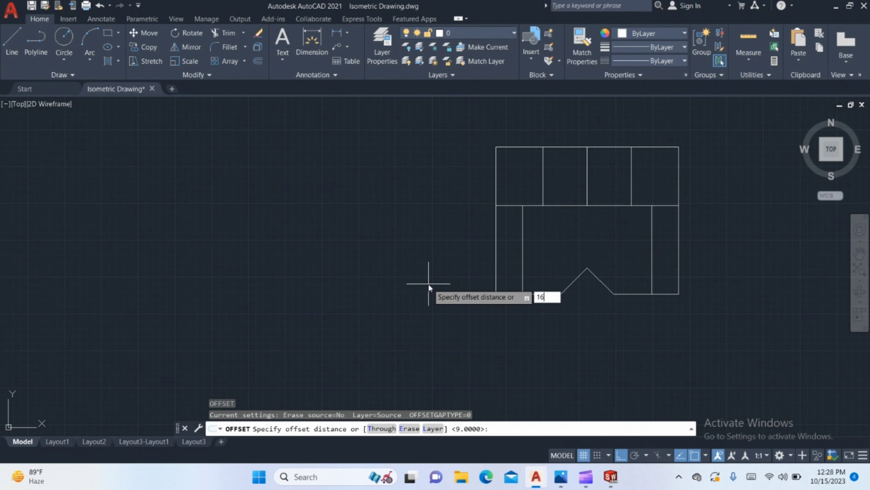
key(Return)
click(513, 147)
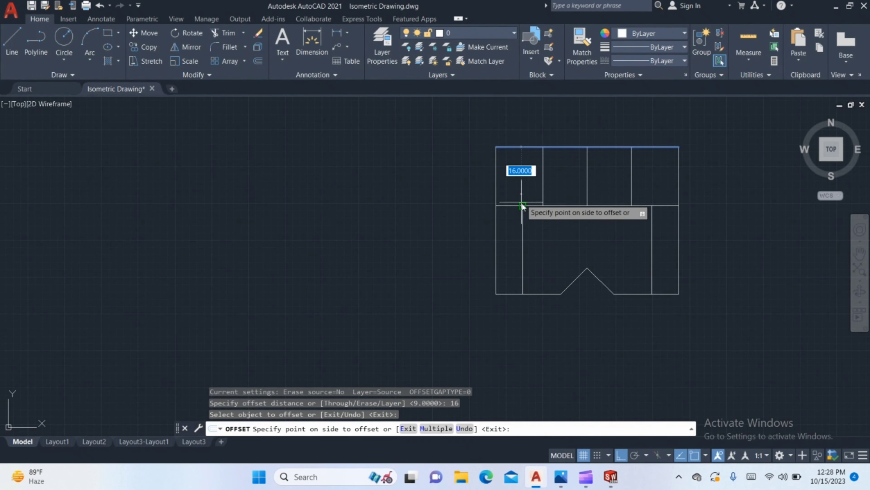
click(529, 220)
click(532, 295)
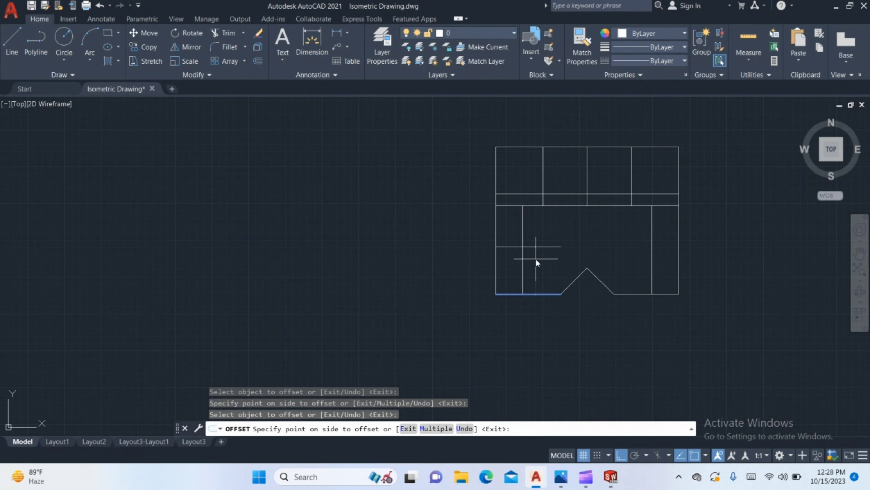
click(536, 258)
key(Return)
Step: Extend the lower offset line to the right edge and select both inner horizontal lines
text(ex)
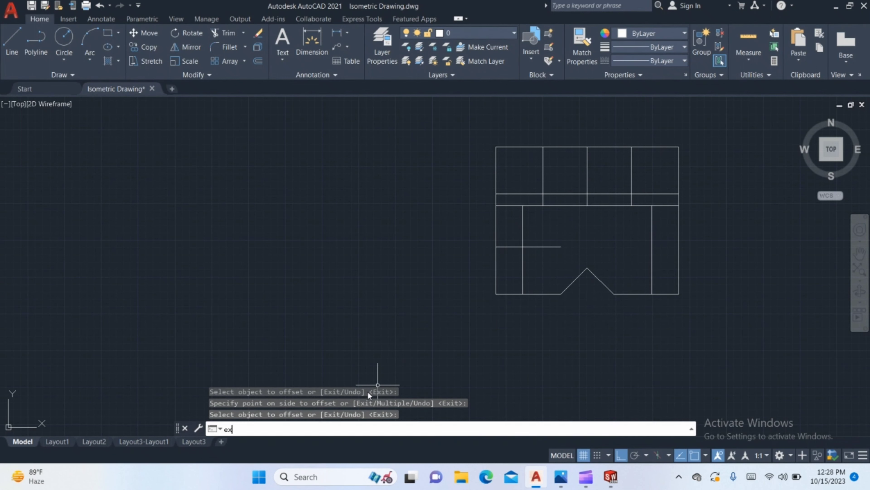
key(Return)
click(541, 250)
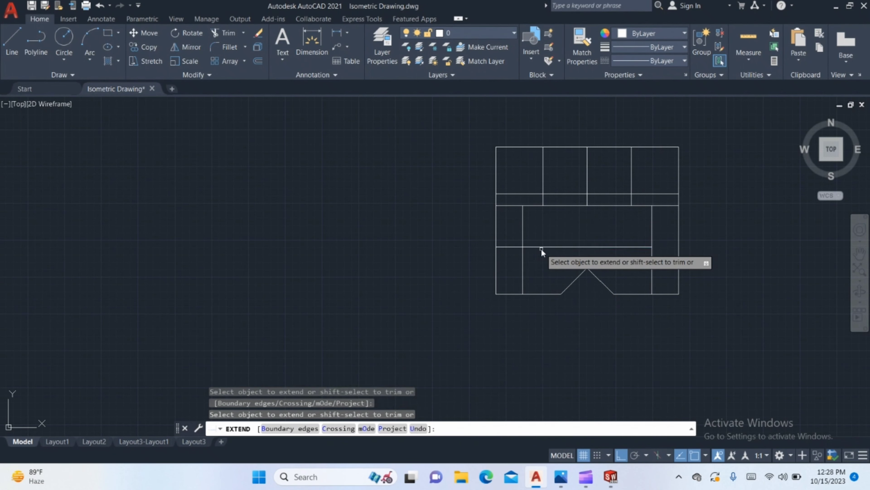
click(622, 249)
key(Return)
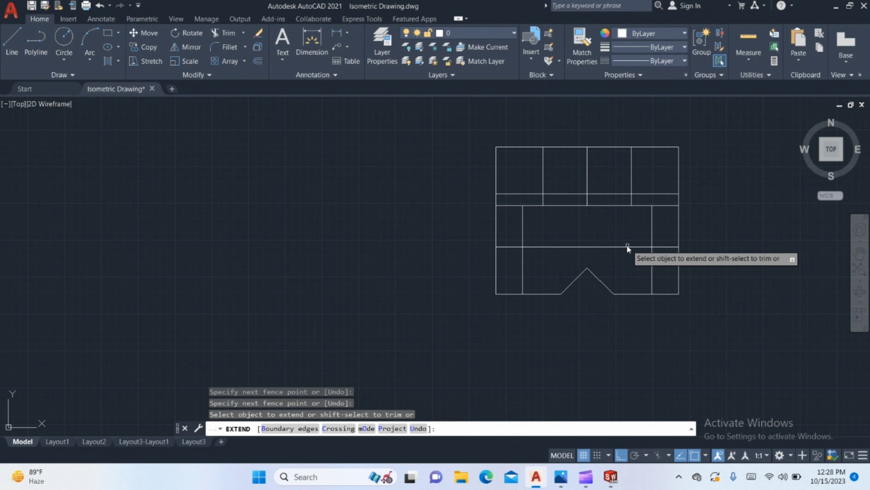
key(Return)
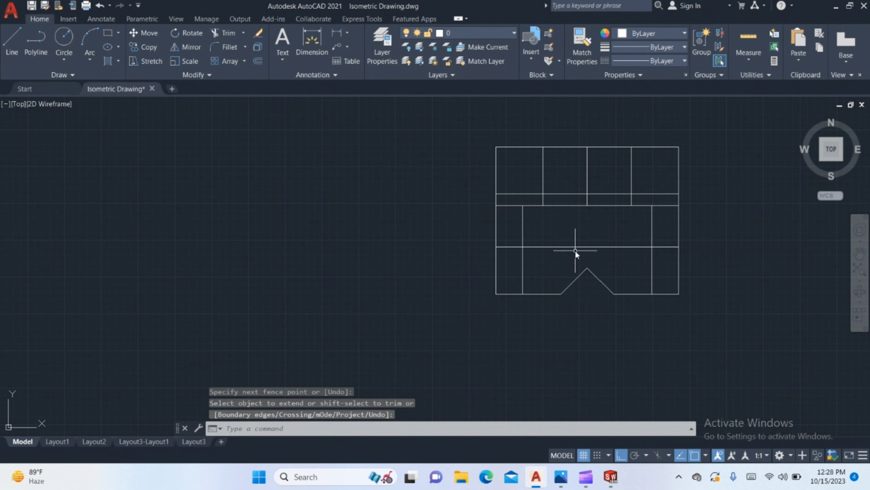
click(575, 247)
click(562, 194)
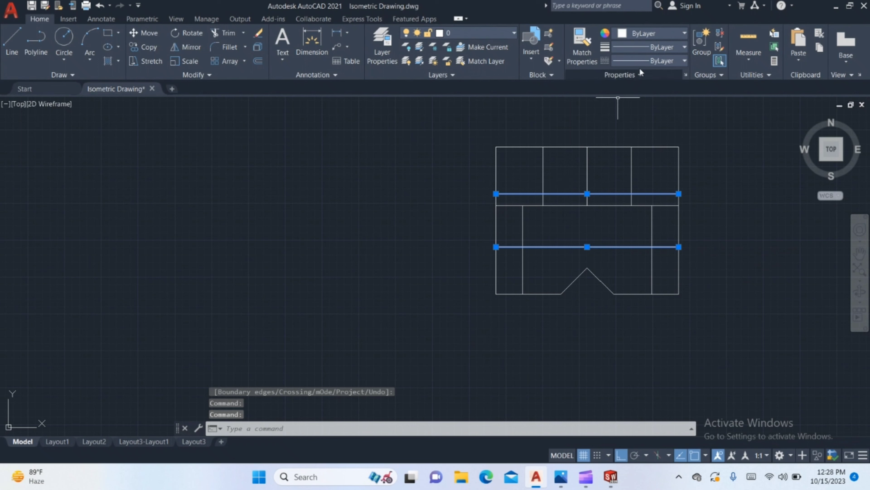
Step: Set the two selected inner lines to the HIDDEN linetype
click(644, 60)
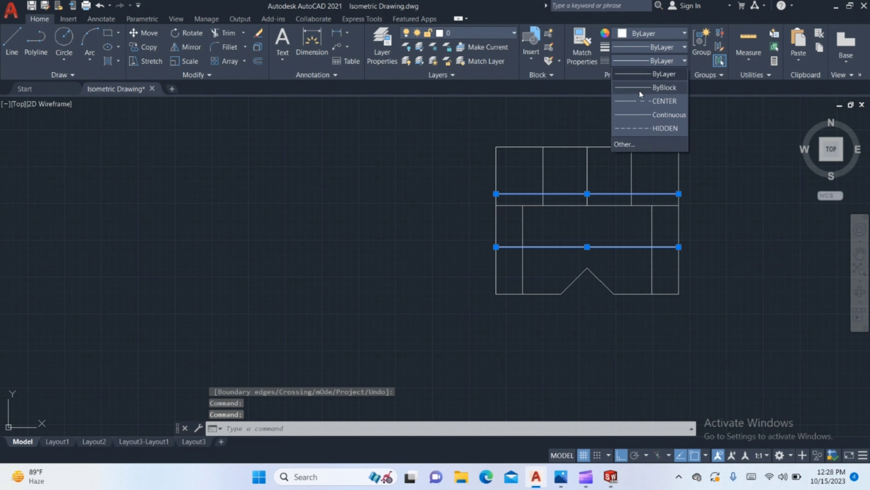
click(644, 122)
click(640, 60)
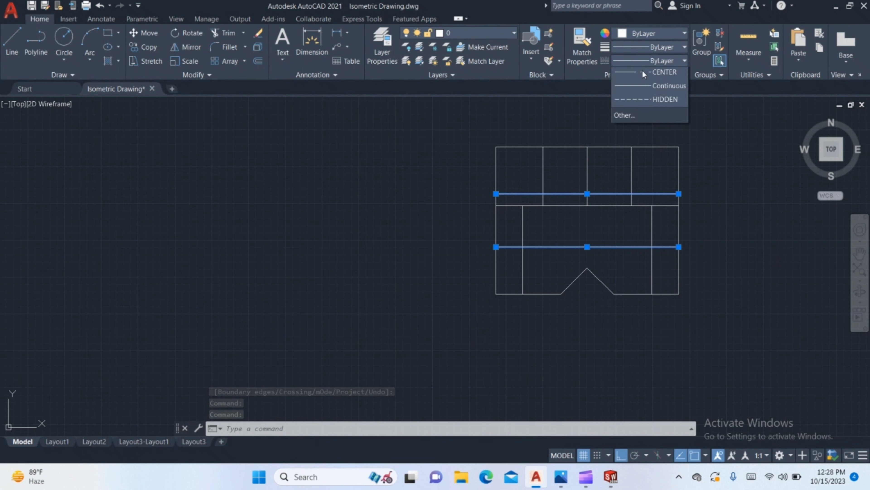
click(650, 128)
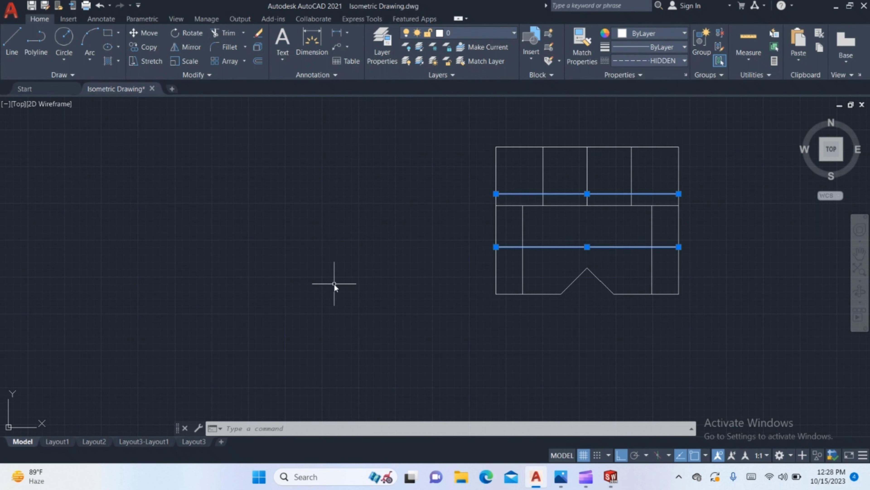
Step: Give the hidden lines a linetype scale of 6 in Properties, then recentre the view
text(Pr)
key(Return)
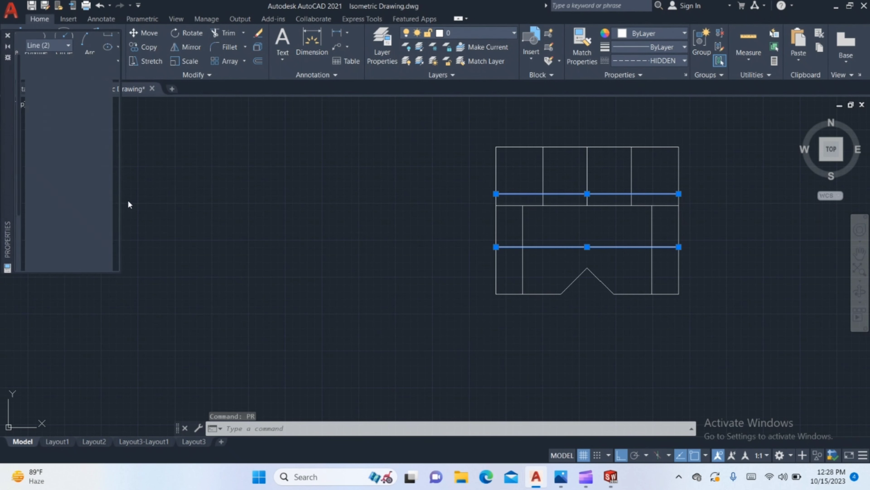
click(97, 108)
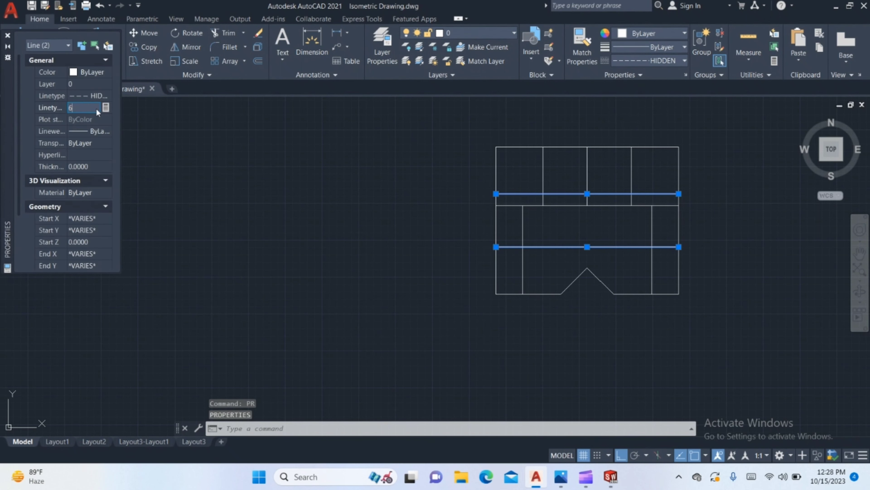
key(Return)
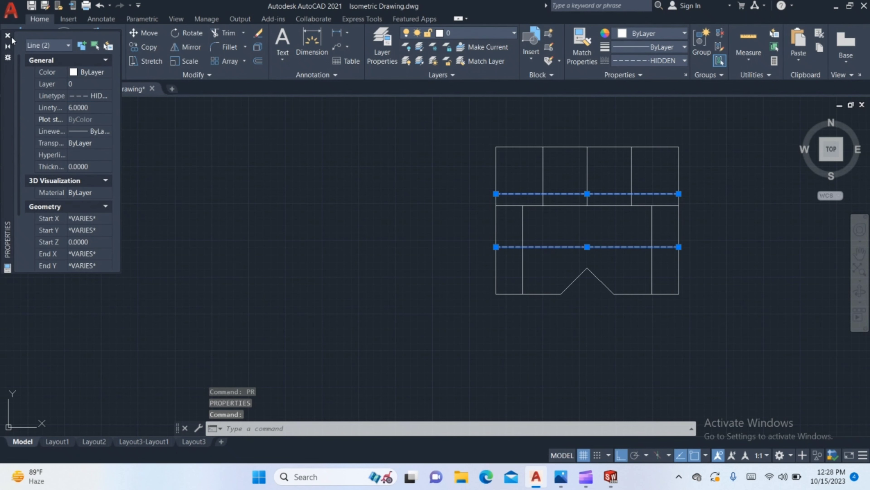
click(8, 36)
key(Escape)
scroll(398, 275, down, 2)
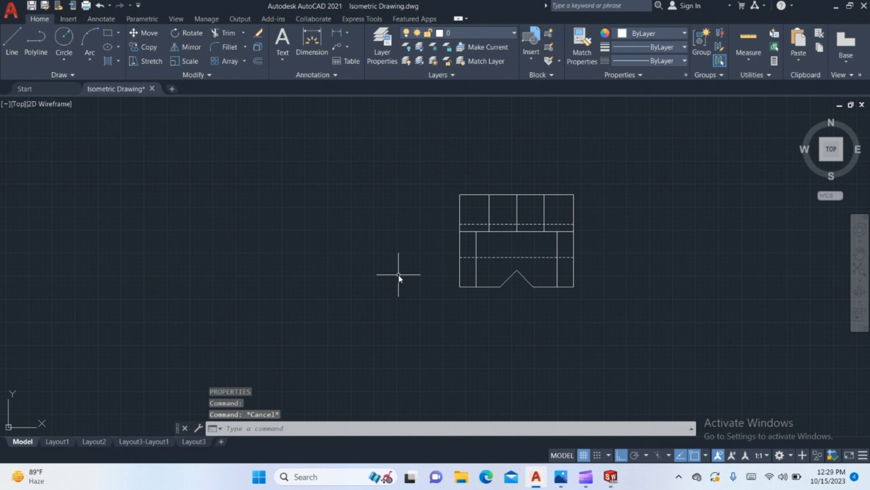
middle_drag(398, 274, 462, 197)
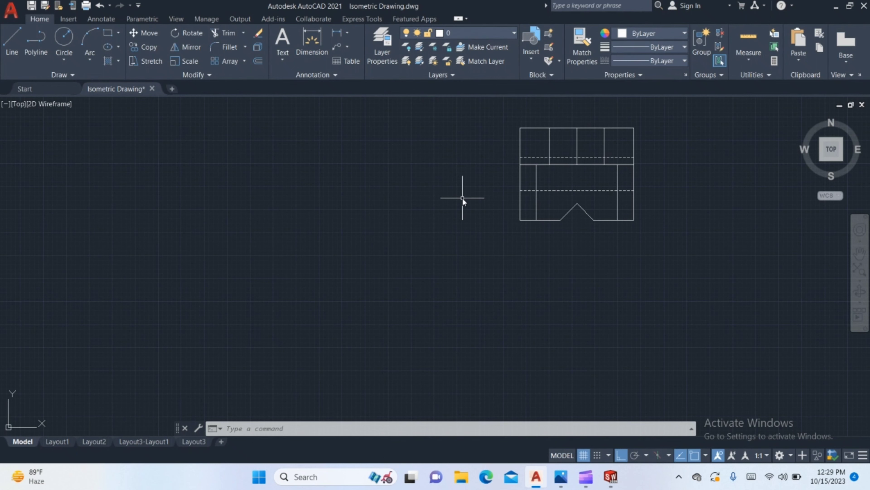
middle_drag(530, 178, 523, 206)
scroll(499, 233, up, 2)
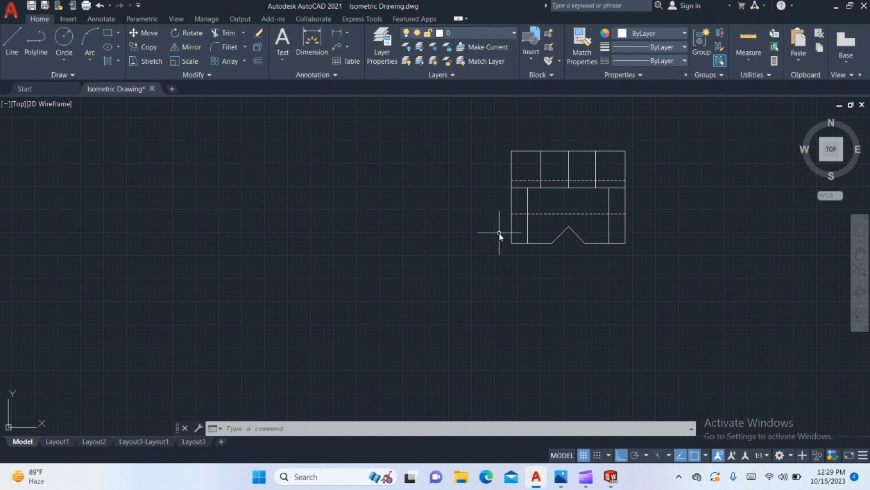
middle_drag(507, 258, 505, 264)
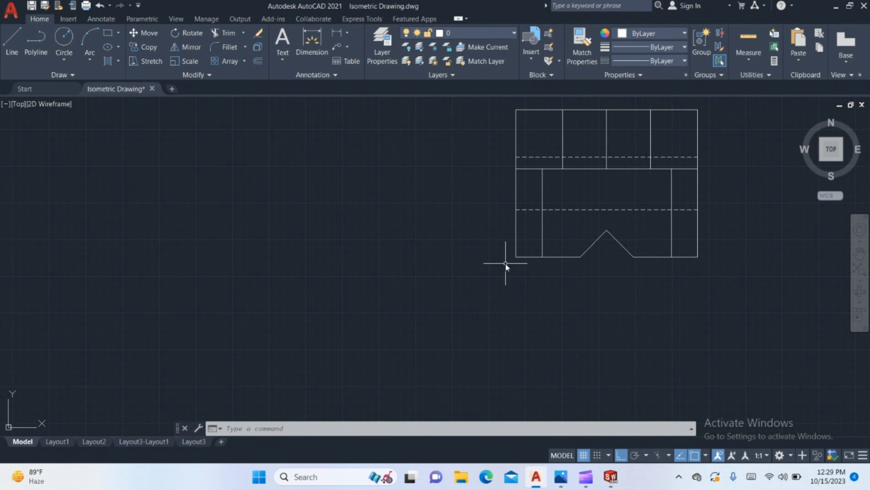
scroll(551, 269, down, 2)
middle_drag(542, 243, 521, 168)
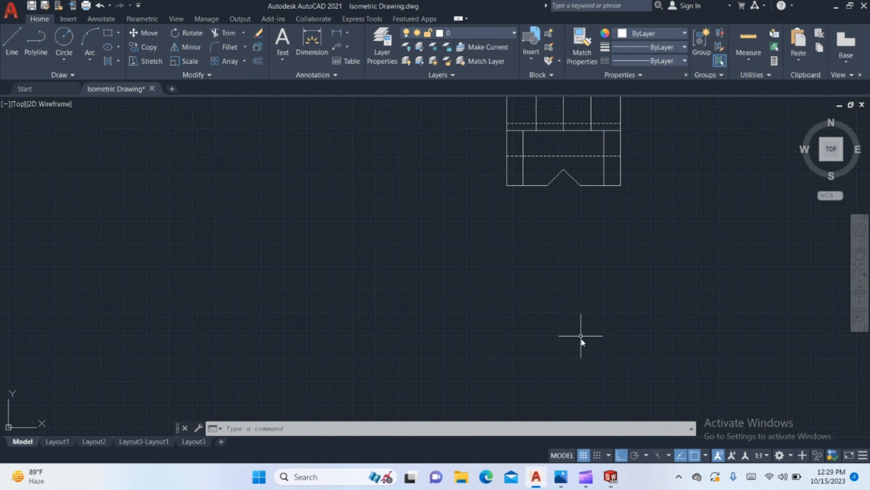
Step: Draw a closed 62 by 42 rectangle below the top view, using the isometric reference
text(l)
key(Return)
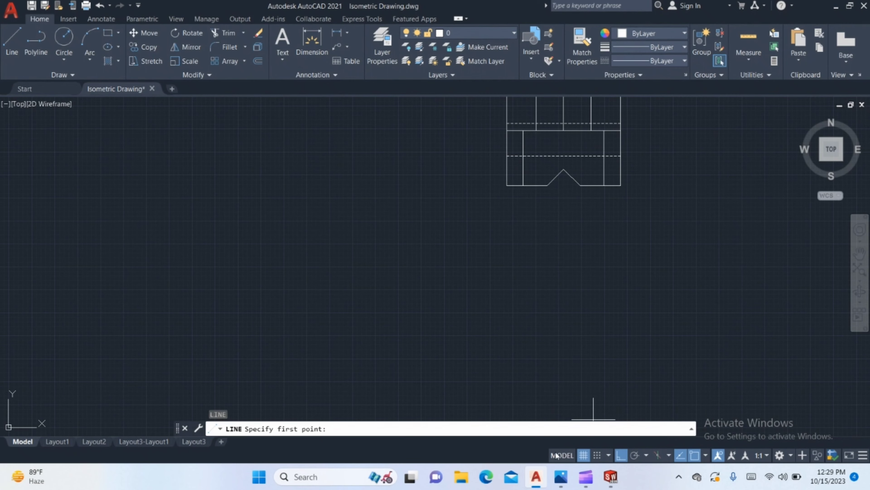
click(561, 477)
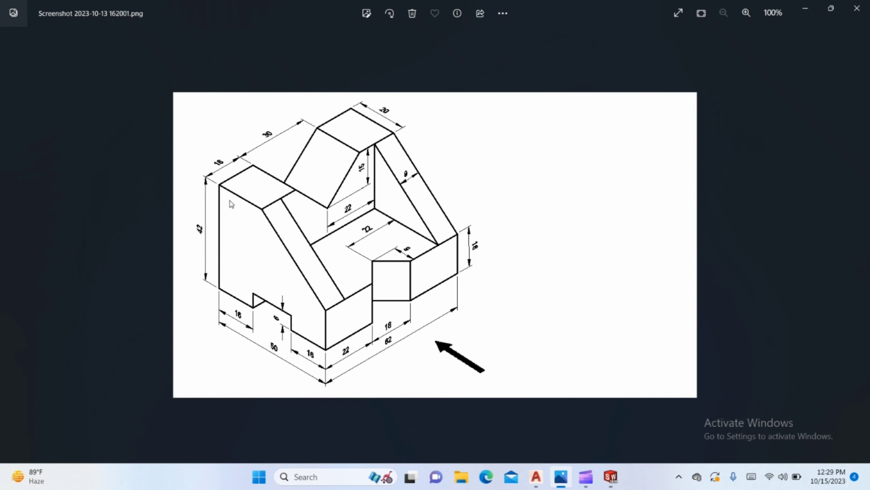
click(561, 476)
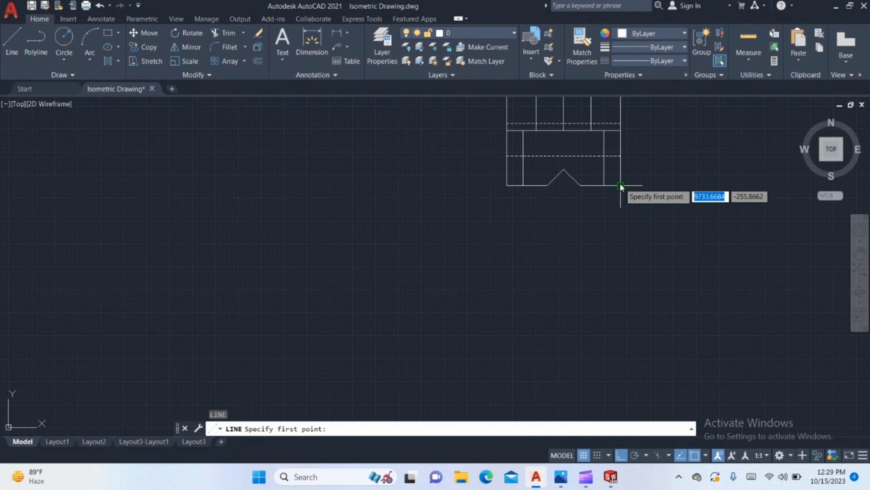
click(620, 253)
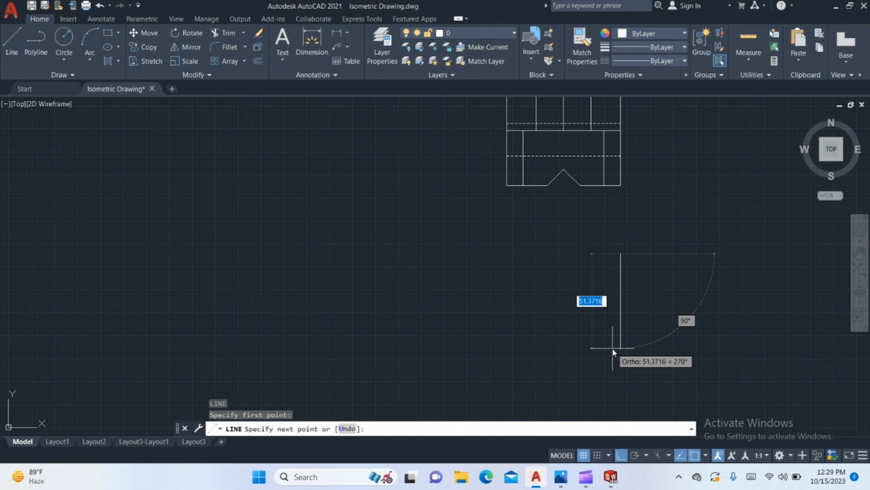
text(42)
key(Return)
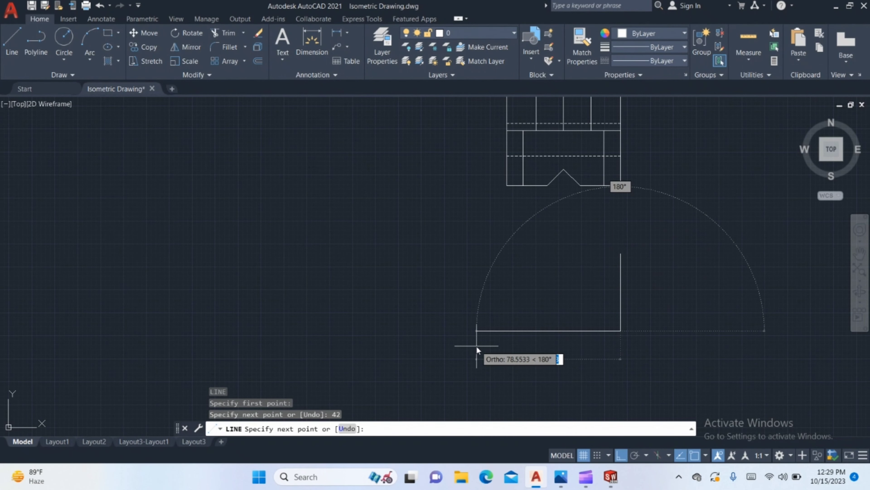
text(6)
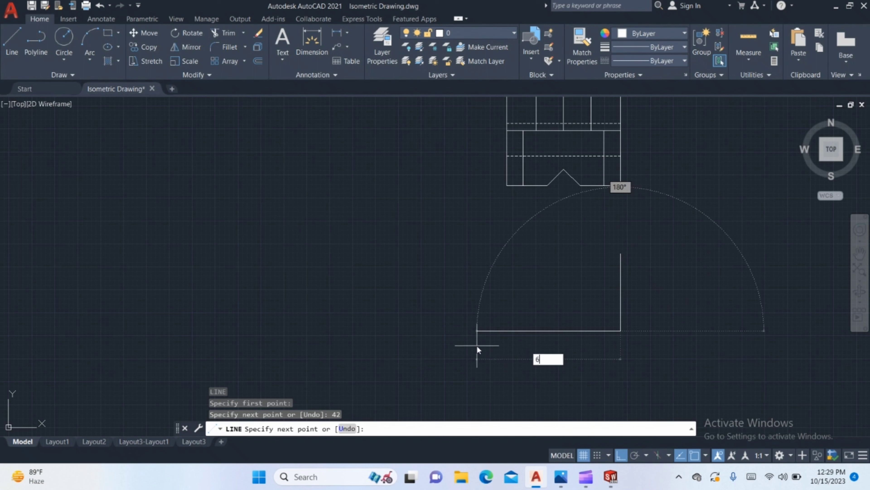
text(2)
key(Return)
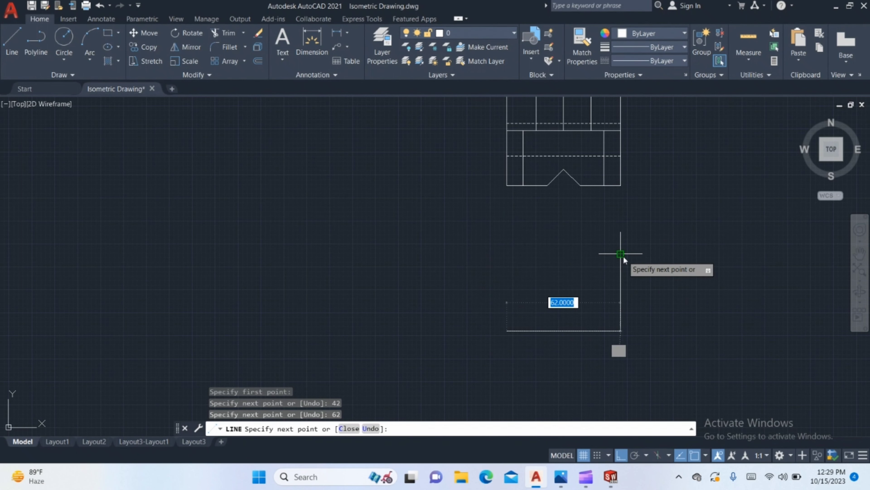
click(536, 253)
click(621, 253)
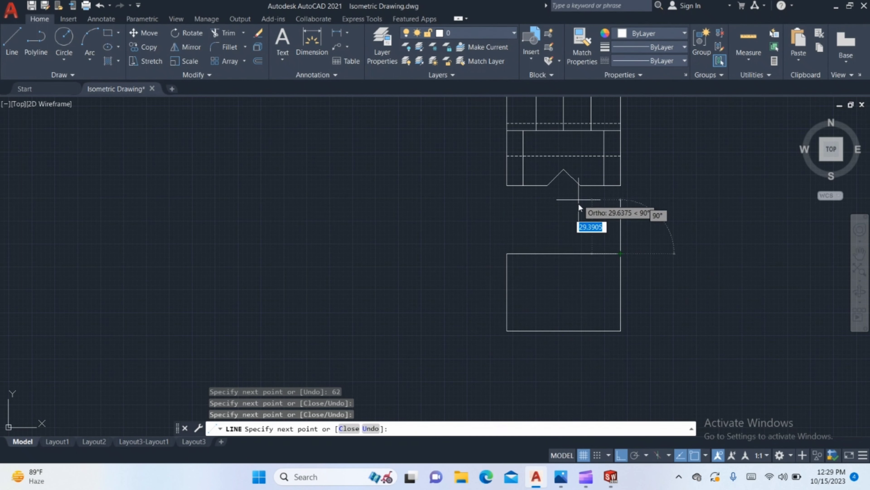
key(Return)
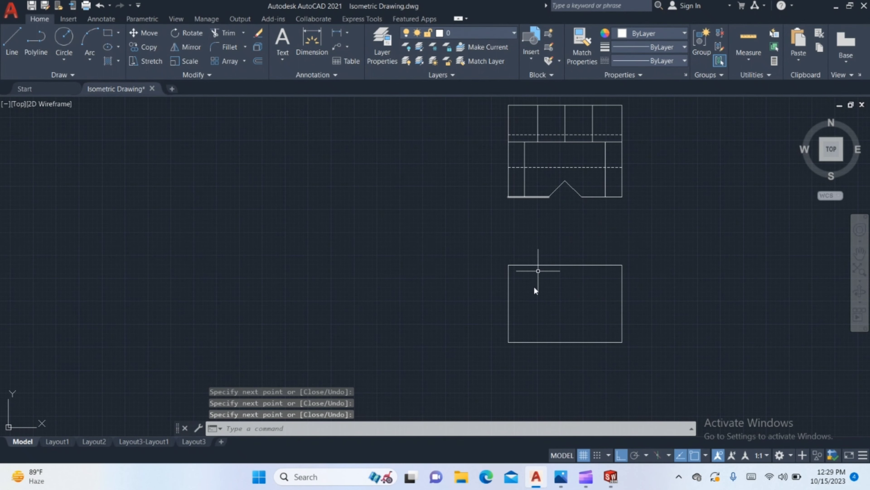
Step: Start an offset and check the isometric reference for the next distance
text(o)
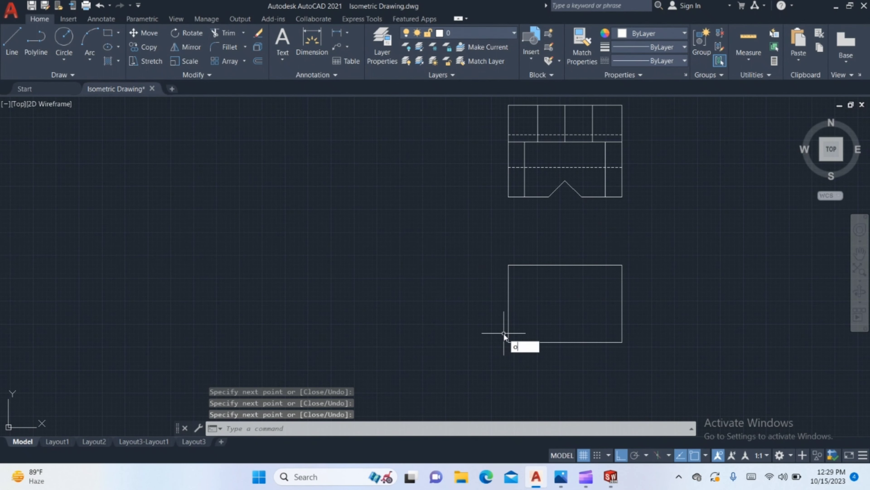
key(Return)
click(561, 476)
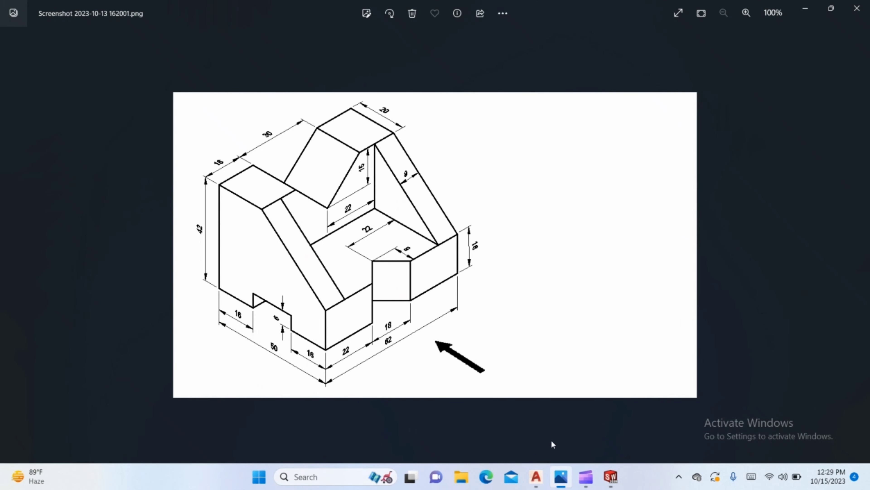
click(561, 477)
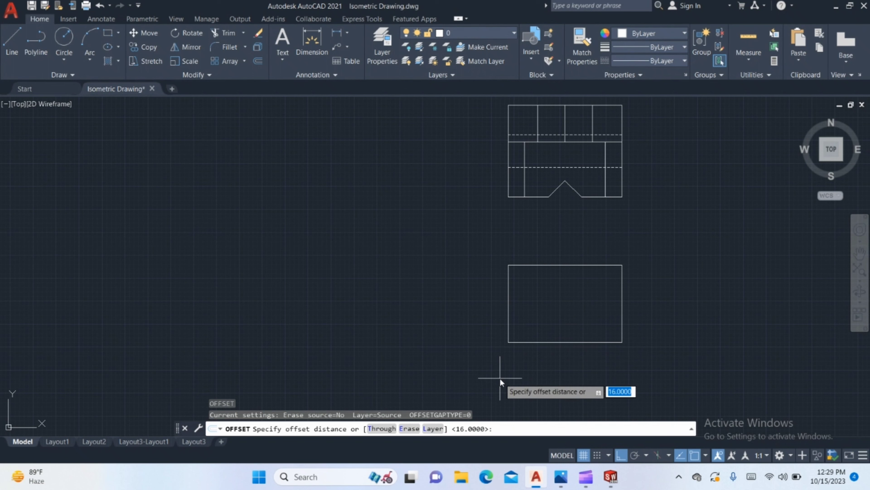
Step: Offset the lower rectangle's left and right edges 9 inward
text(9)
key(Return)
click(508, 309)
click(555, 304)
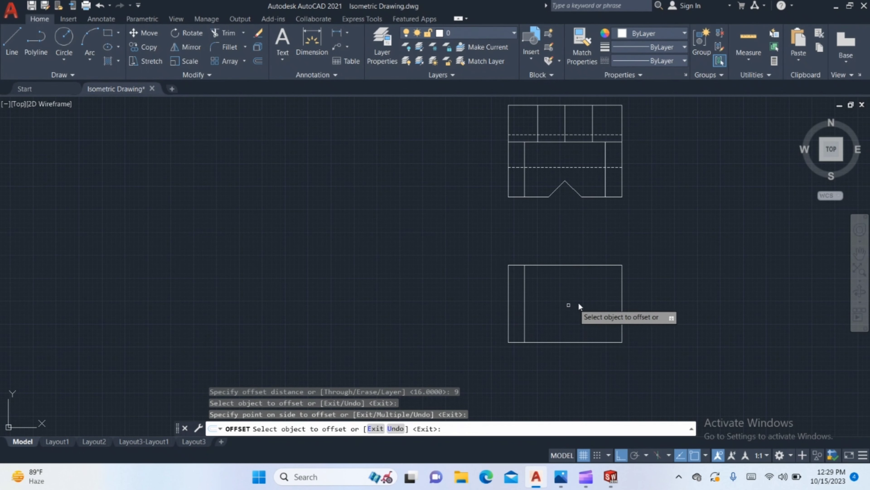
click(623, 303)
click(589, 295)
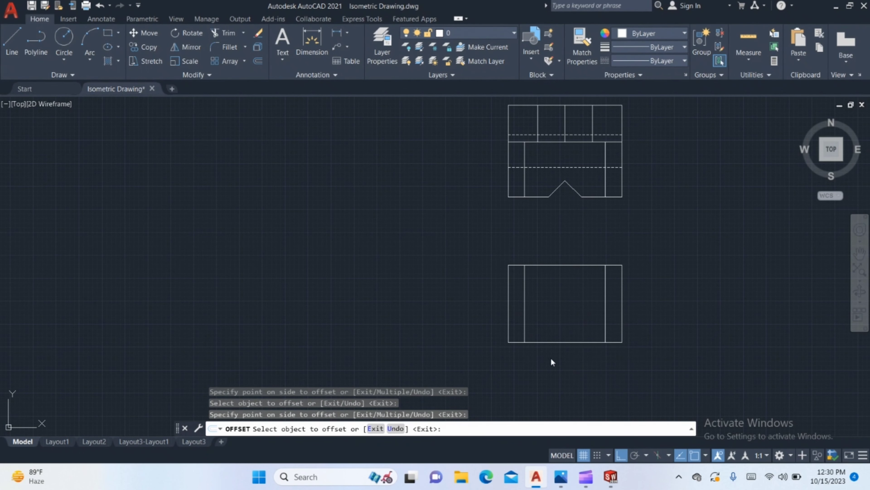
key(Return)
Step: Offset the lower rectangle's bottom edge up by 16
text(o)
key(Return)
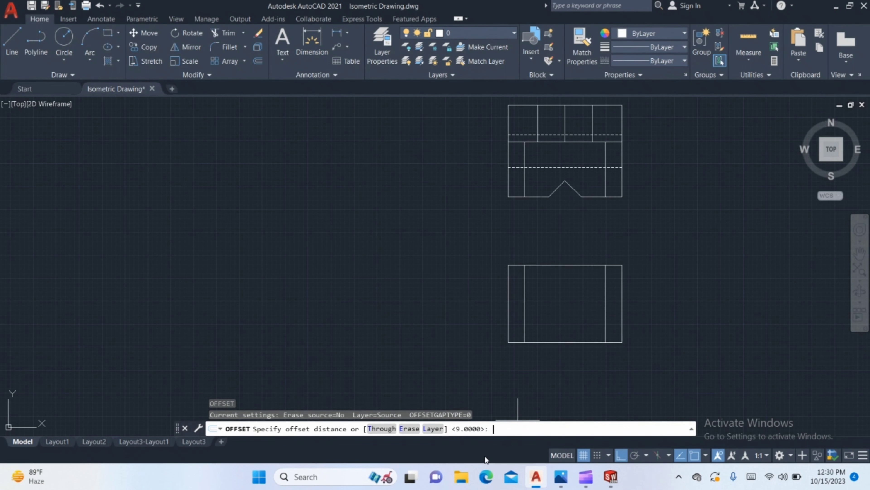
click(541, 484)
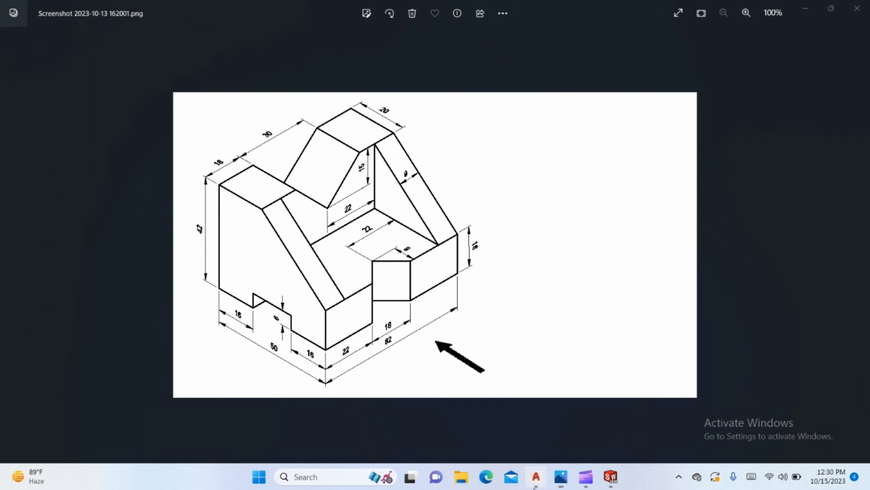
click(536, 477)
text(1)
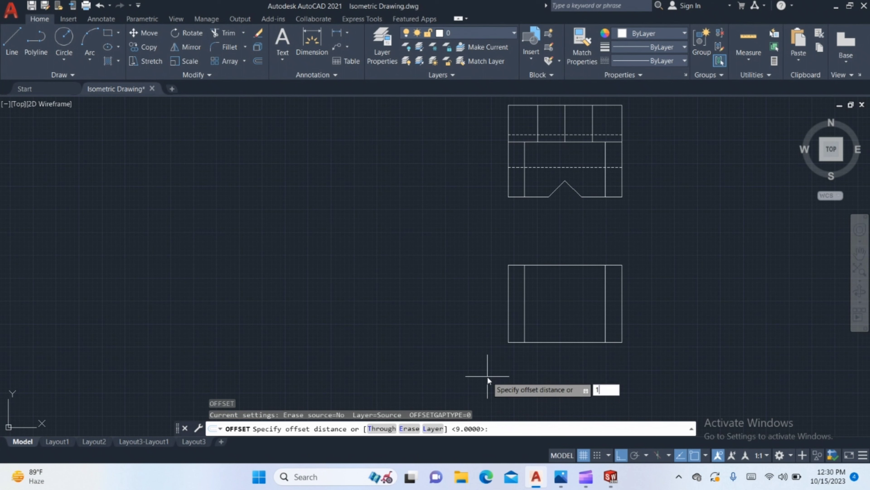
text(6)
key(Return)
click(554, 319)
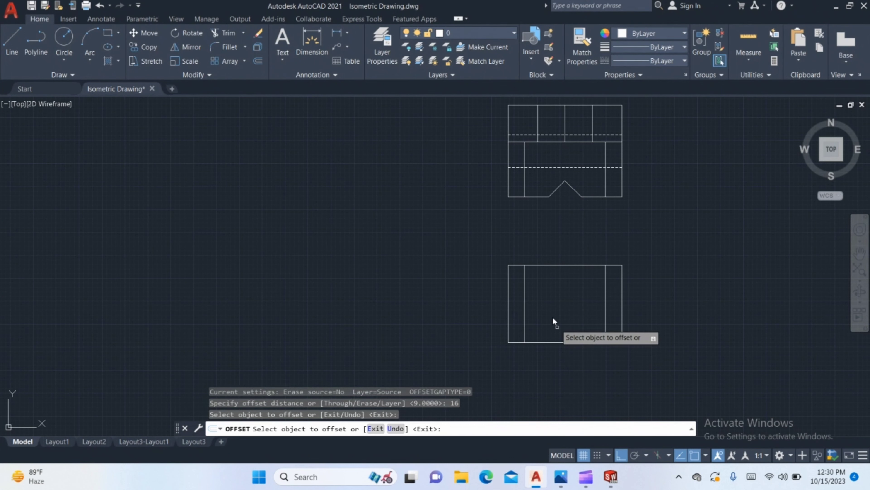
click(557, 343)
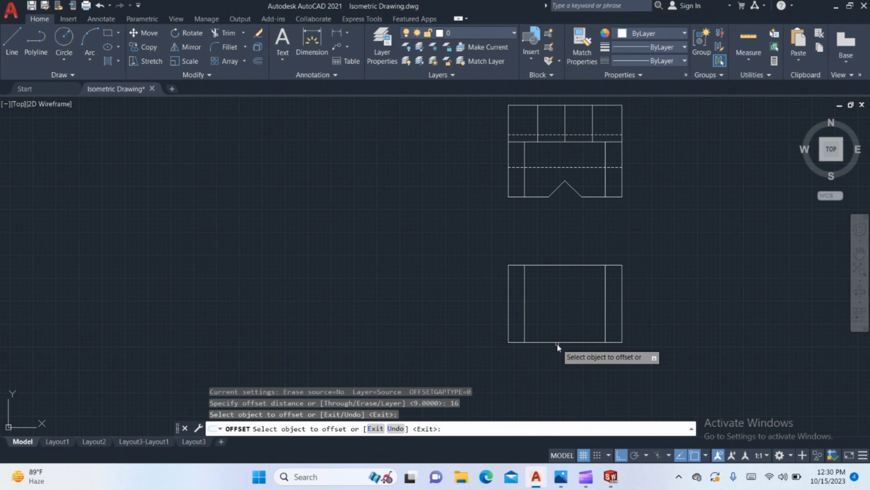
click(553, 332)
key(Return)
Step: Trim the inner vertical lines below the 16 line and remove the leftover segment
text(tr)
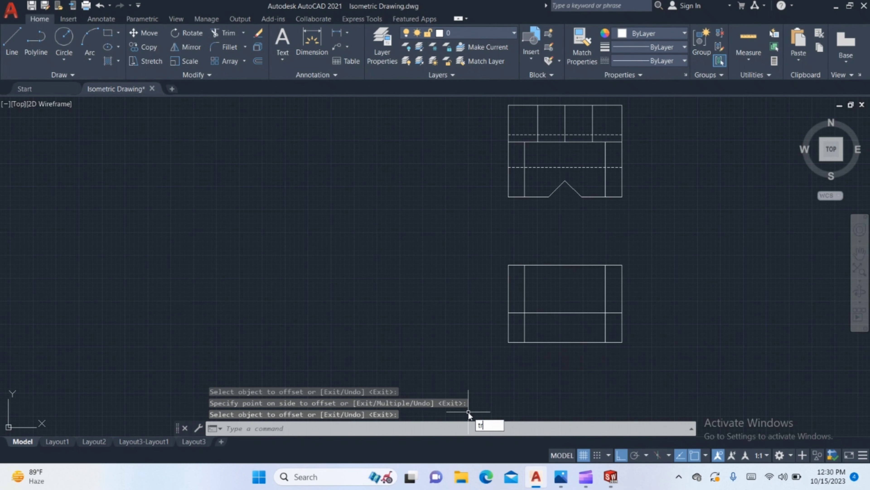
key(Return)
click(523, 336)
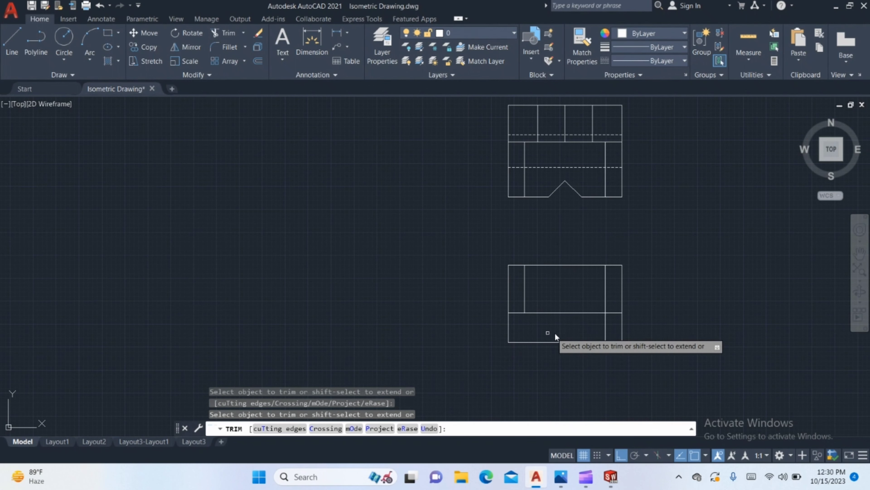
click(606, 333)
click(525, 292)
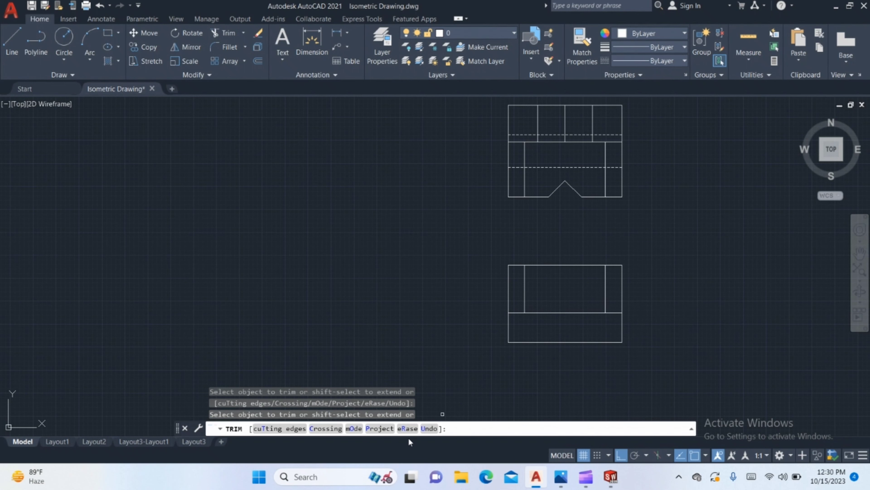
key(Escape)
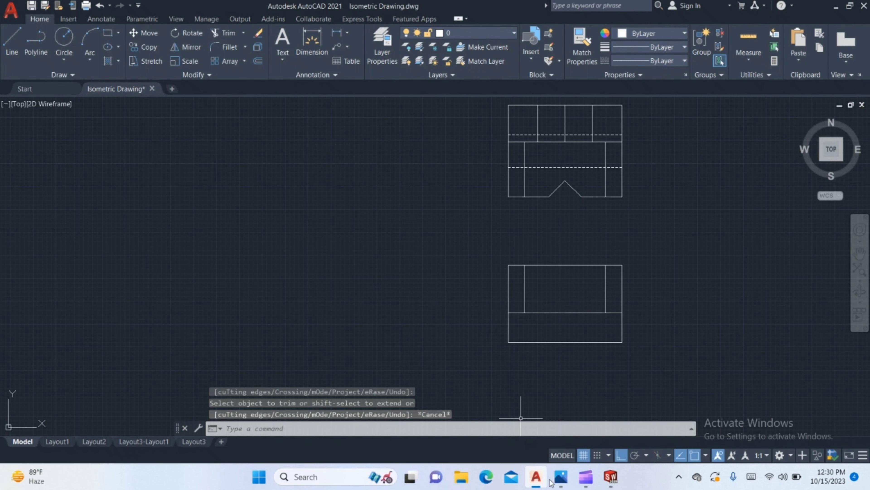
click(561, 477)
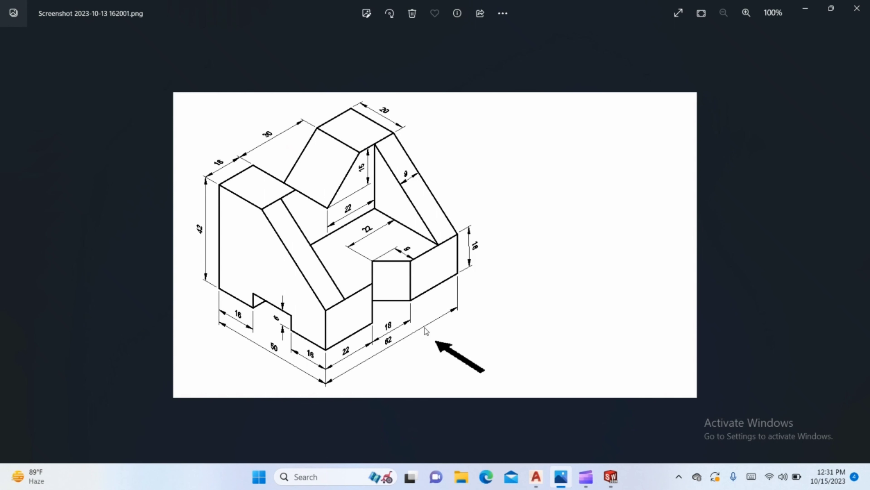
Step: Review the dimensioned isometric reference in Photos and return to AutoCAD
click(536, 477)
Step: Offset the lower view's left and right edges 22 inward
text(o)
key(Return)
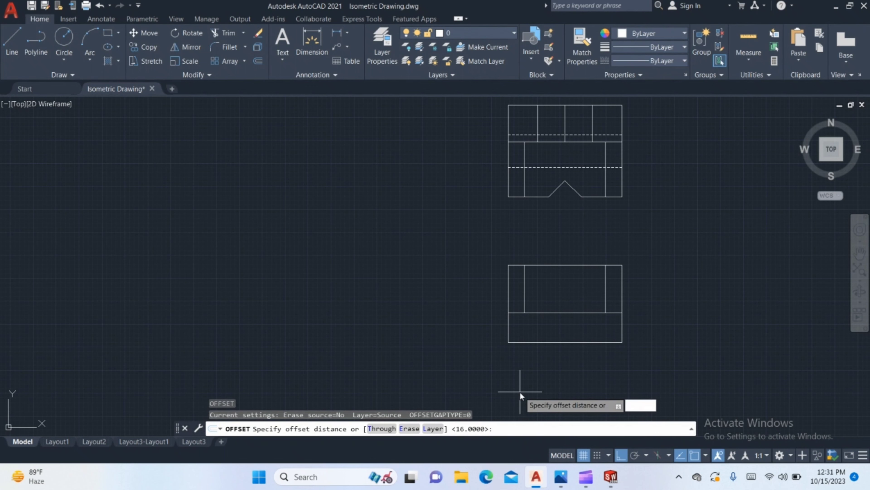
text(22)
key(Return)
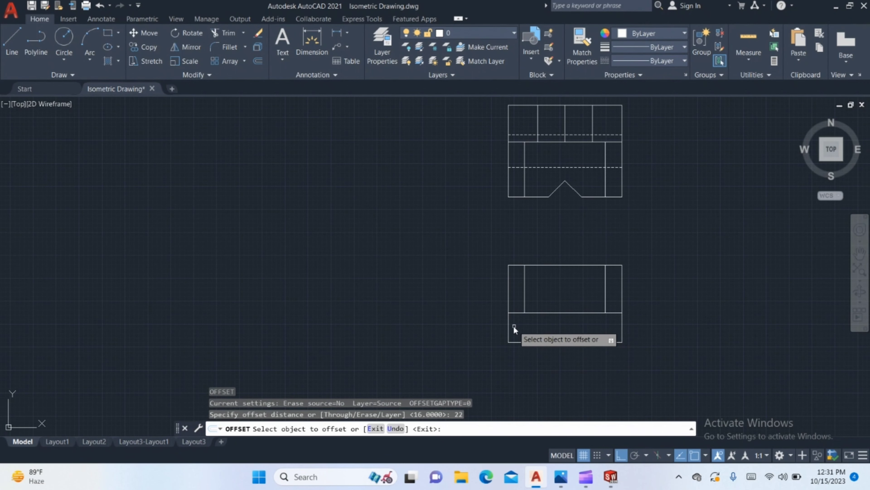
click(509, 322)
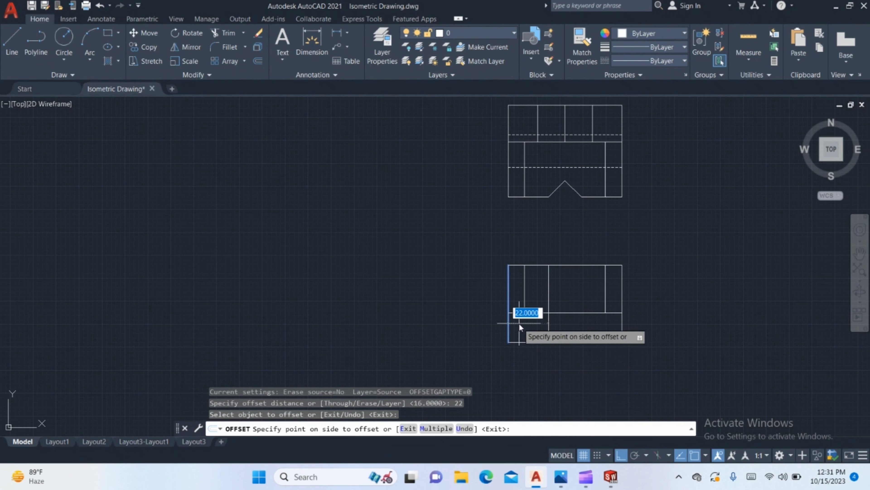
click(621, 329)
key(Return)
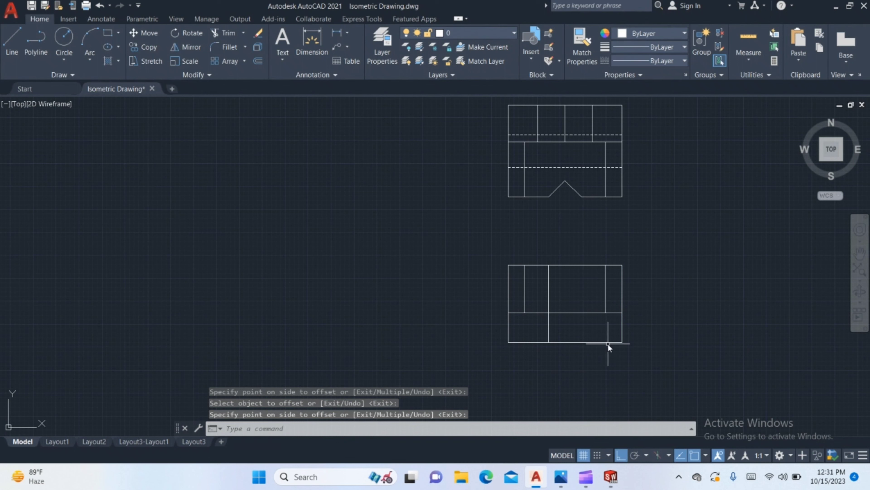
key(Return)
key(Return)
click(622, 334)
click(590, 328)
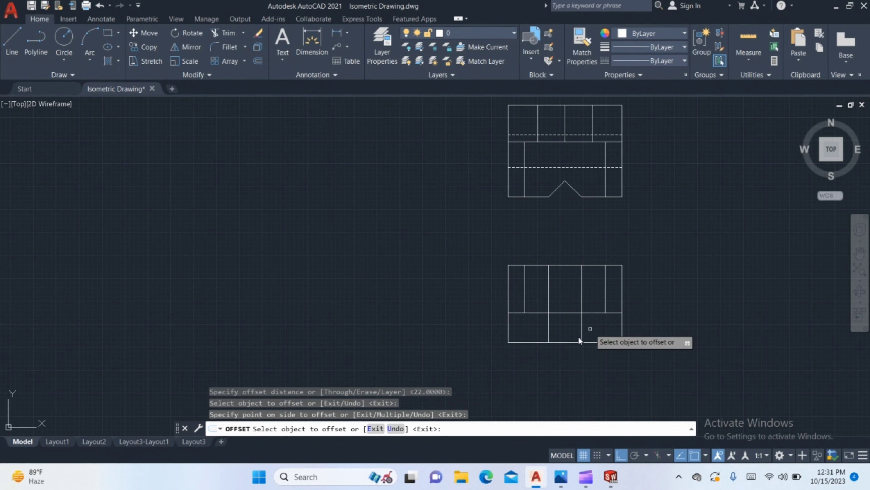
Step: Fence-trim the new 22 lines above the bottom strip, then recheck the isometric reference
key(Return)
text(tr)
key(Return)
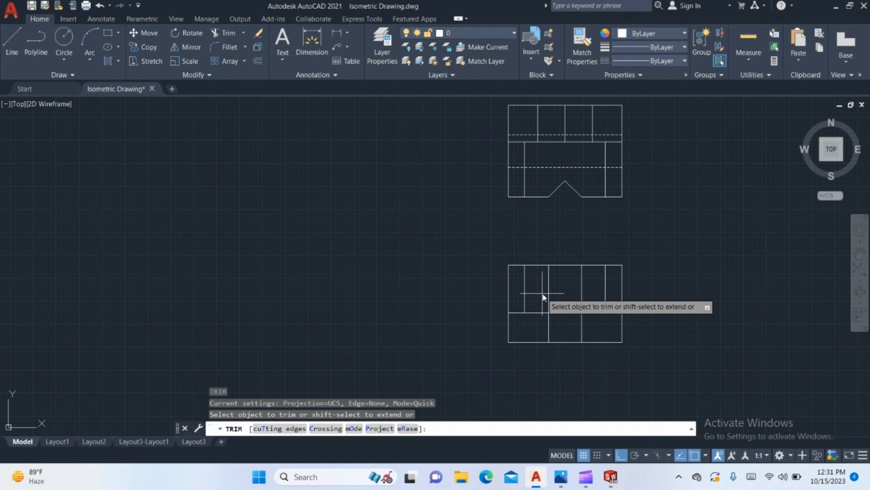
drag(543, 297, 584, 295)
key(Return)
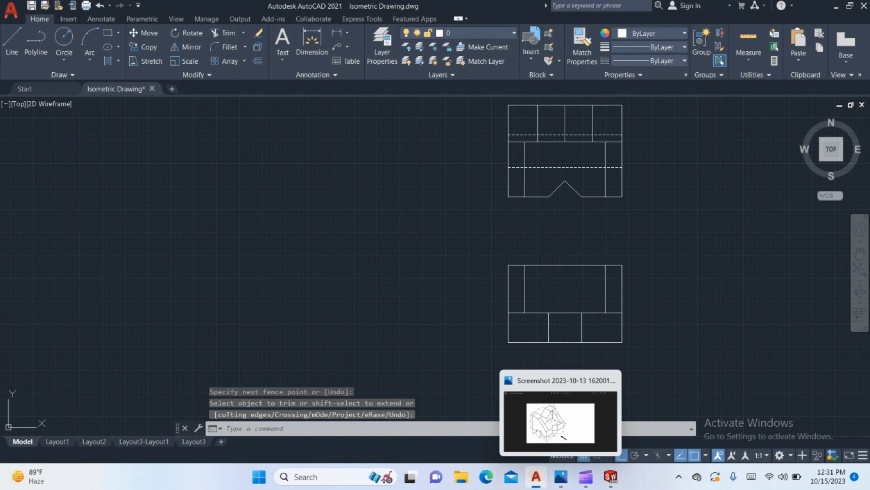
click(561, 476)
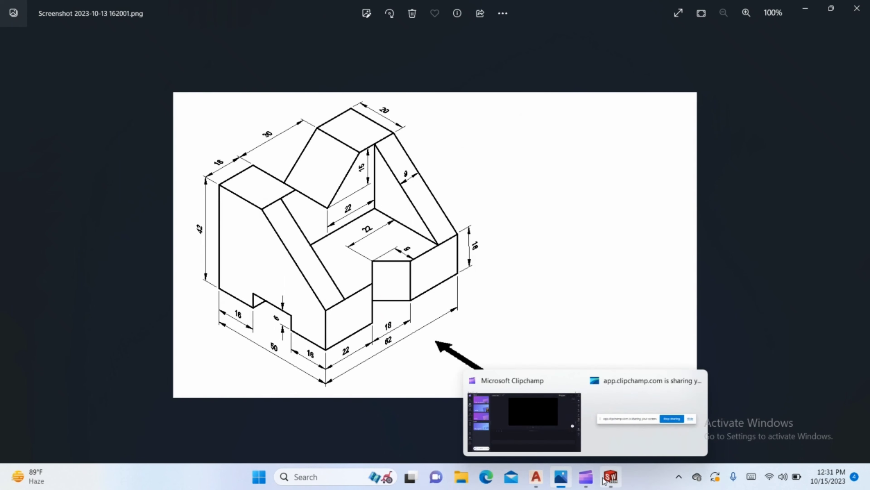
Step: Switch to the SOLIDWORKS block model and orbit it to view another side
click(611, 476)
mouse_move(578, 393)
middle_down()
mouse_move(621, 352)
mouse_move(600, 342)
mouse_move(626, 360)
mouse_move(614, 342)
mouse_move(491, 345)
mouse_move(521, 317)
middle_up()
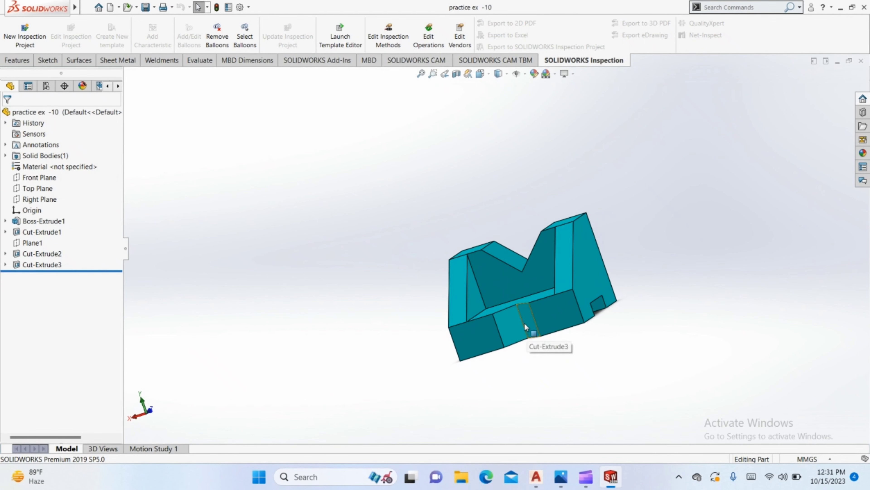
Step: Draw a vertical line from the bottom strip's midpoint, splitting its central section in two
click(537, 478)
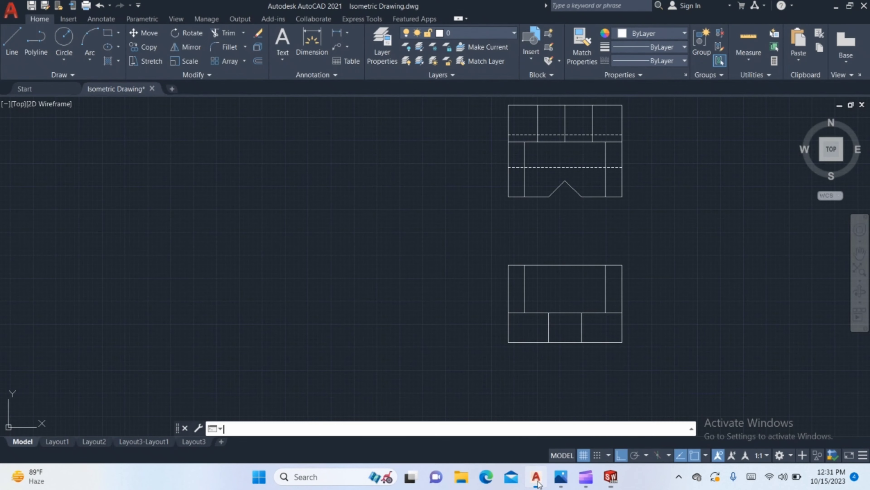
text(l)
key(Return)
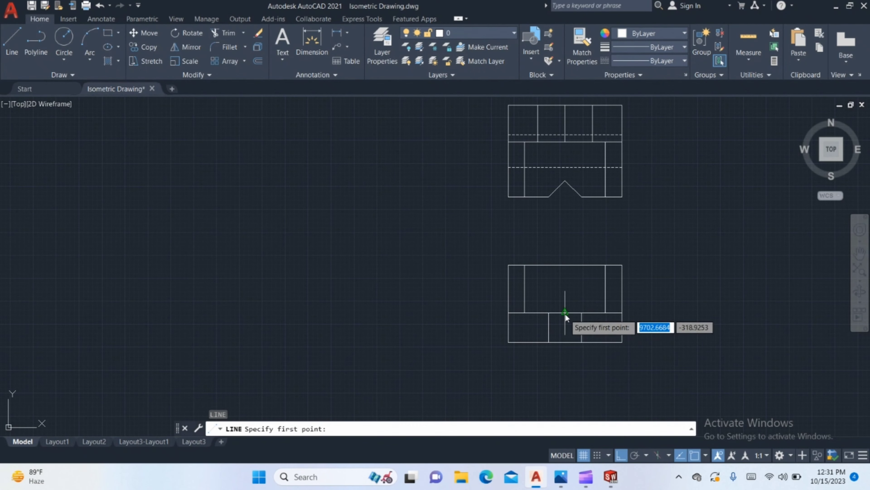
click(567, 346)
key(Return)
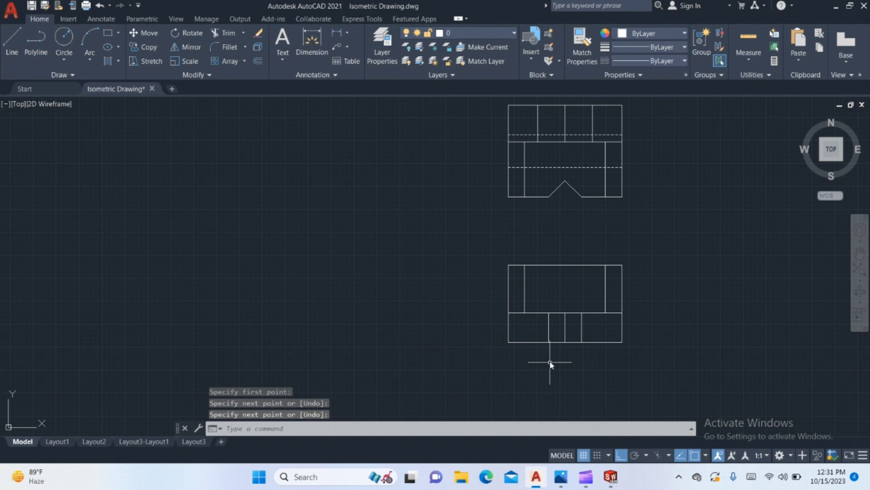
scroll(550, 362, up, 2)
middle_drag(569, 337, 585, 391)
scroll(585, 390, down, 2)
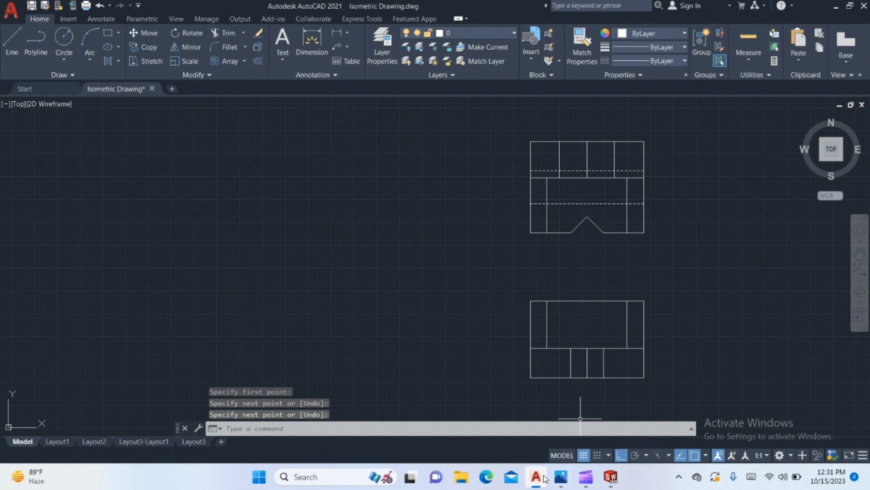
Step: Check the dimensioned isometric reference in Photos, then return to the AutoCAD drawing
click(561, 476)
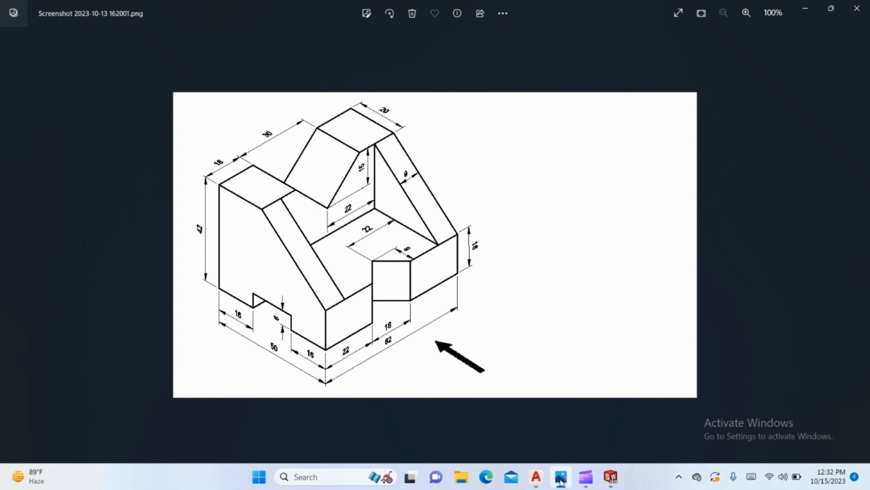
click(559, 476)
Step: Draw a 22-unit vertical line down from the midpoint of the lower view's top edge
scroll(561, 315, up, 2)
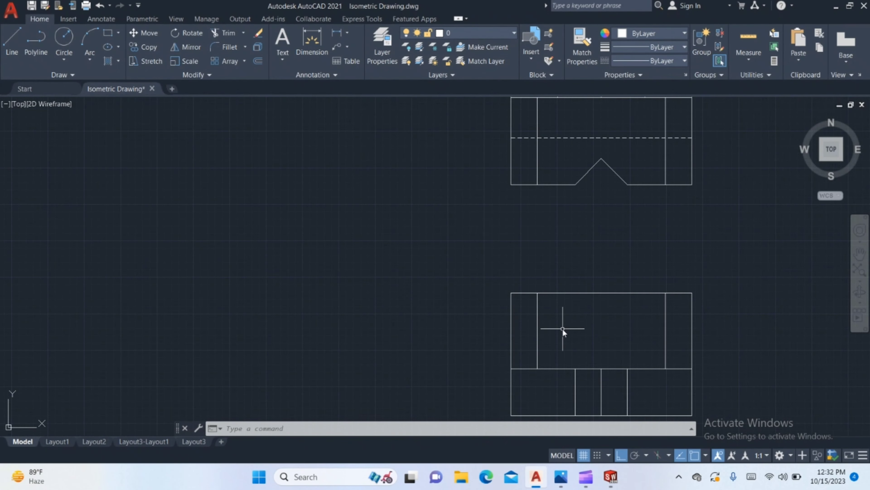
text(l)
key(Return)
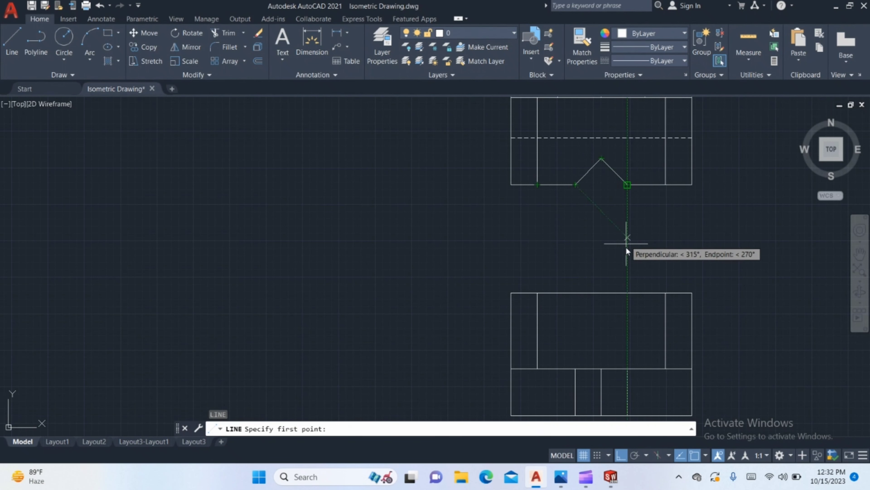
scroll(627, 214, down, 2)
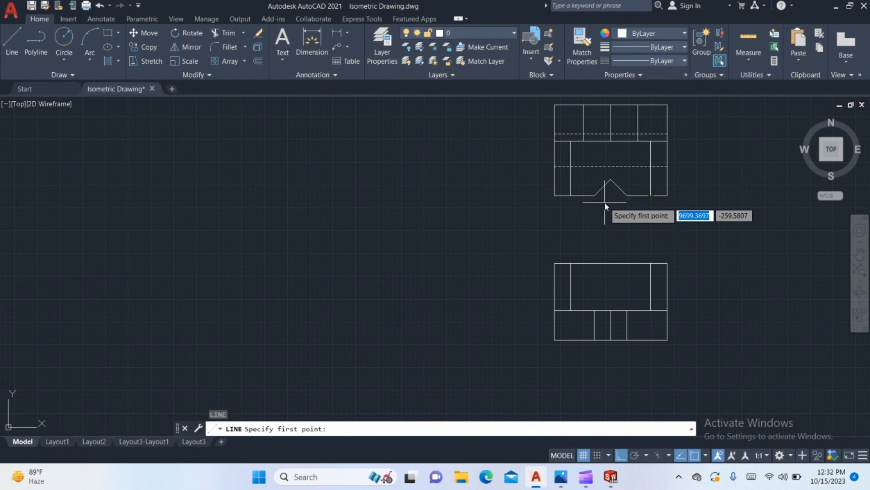
key(Escape)
scroll(605, 202, up, 2)
key(Return)
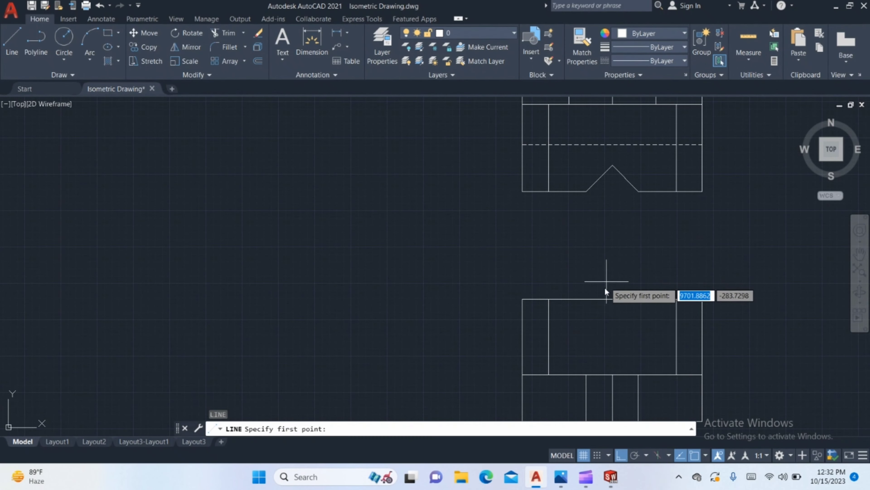
middle_drag(608, 287, 598, 237)
click(599, 236)
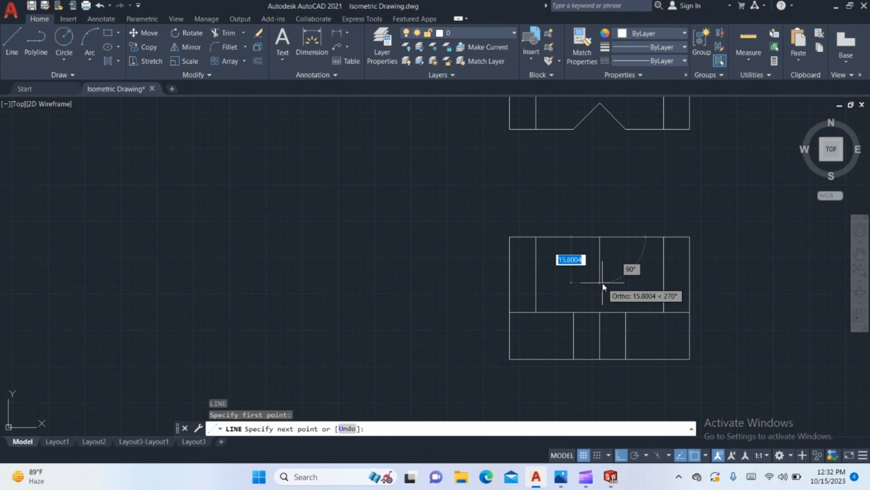
text(22)
key(Return)
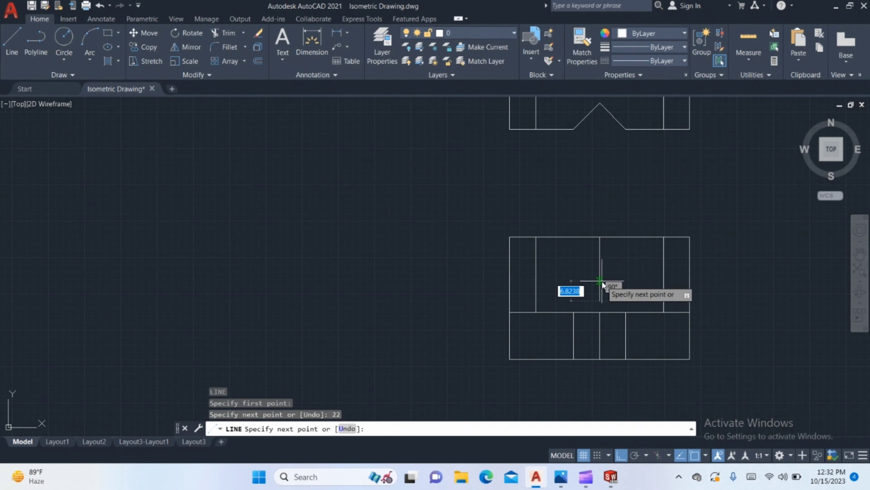
key(Return)
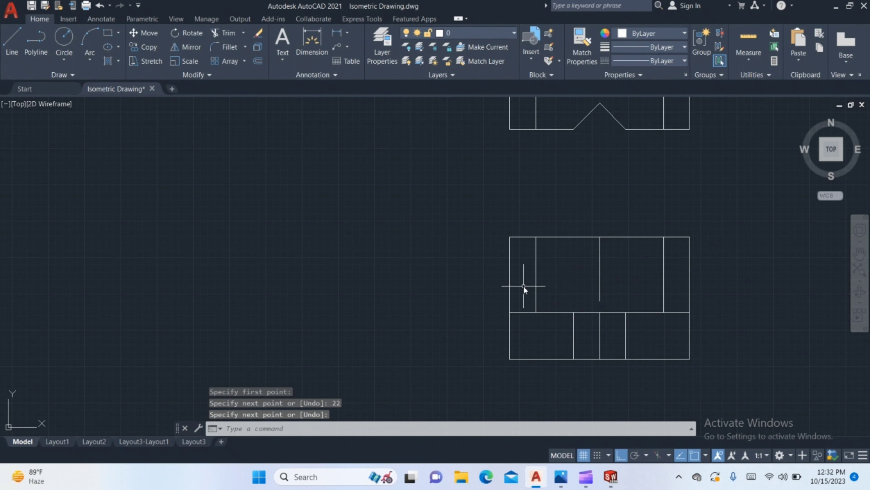
Step: Cancel a stray 16 entry and bring the isometric reference image back up
text(OOPS16)
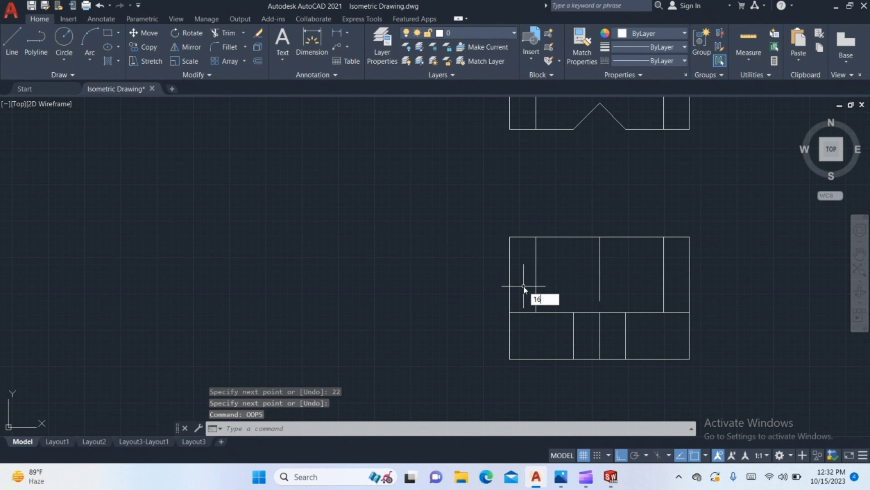
key(Return)
key(Escape)
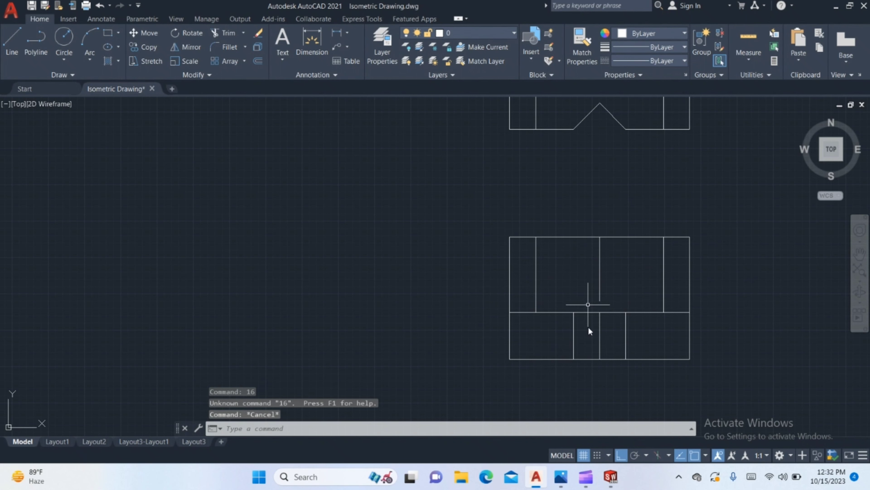
click(561, 476)
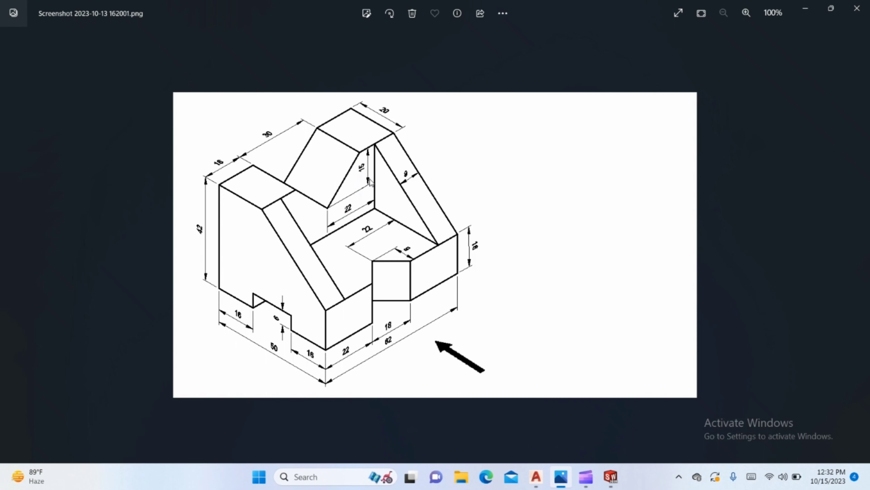
Step: Replace the 22-unit line with a 15-unit vertical line down from the top-edge midpoint
click(536, 476)
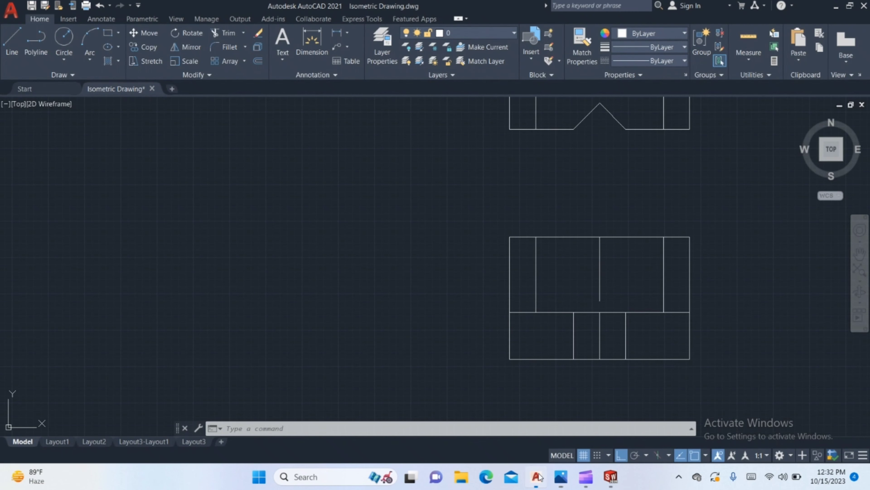
click(596, 276)
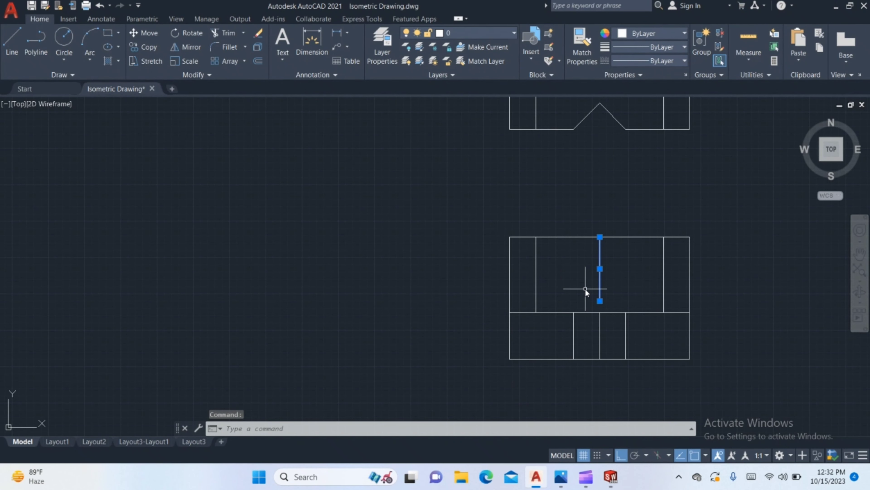
key(Delete)
text(l)
key(Return)
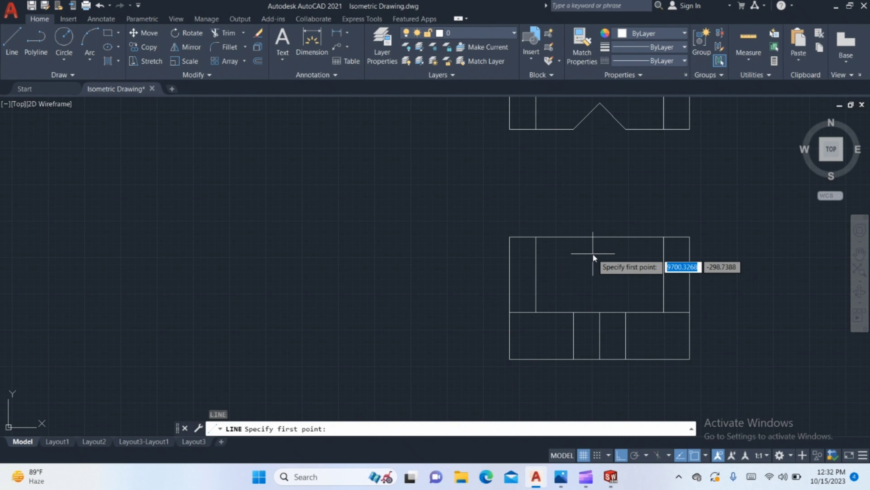
click(593, 236)
key(Escape)
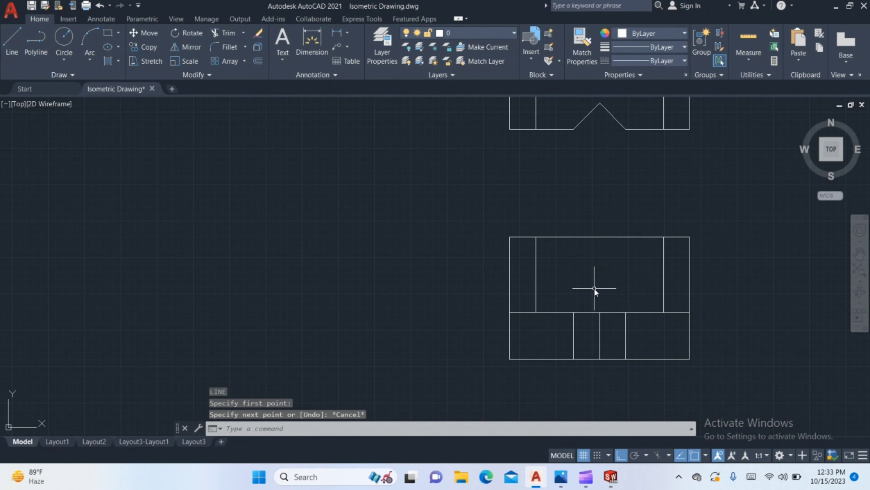
text(l)
key(Return)
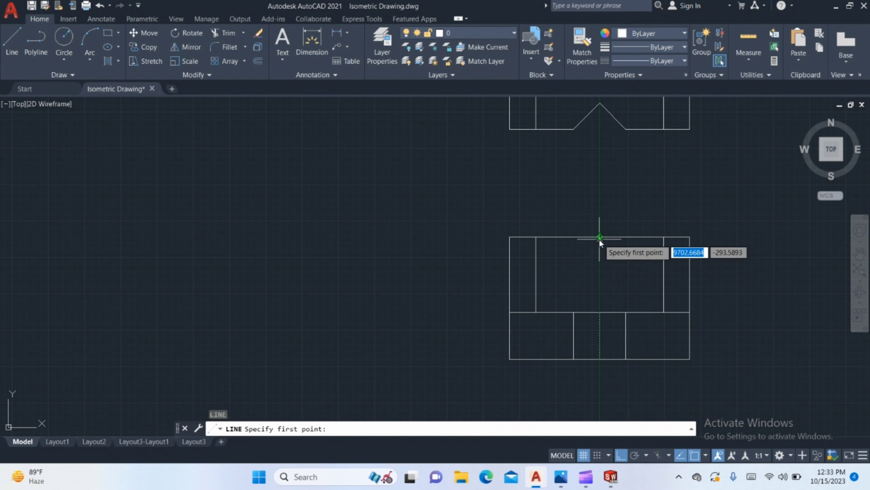
click(600, 237)
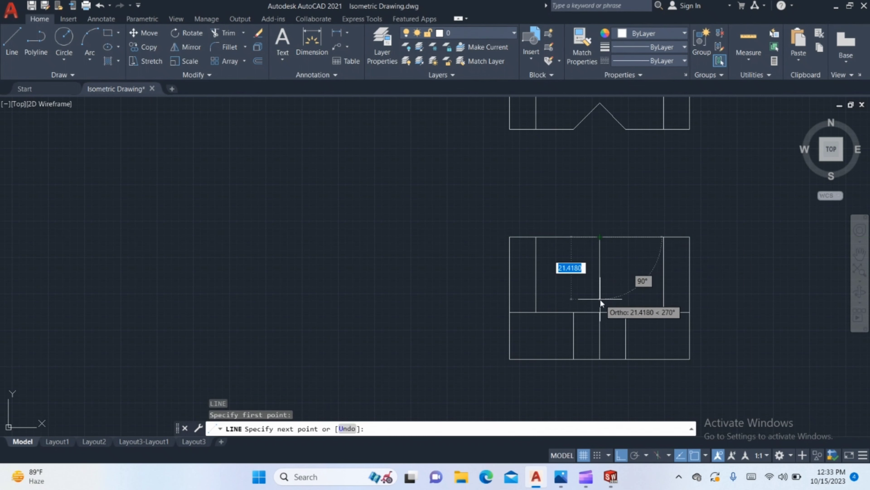
text(15)
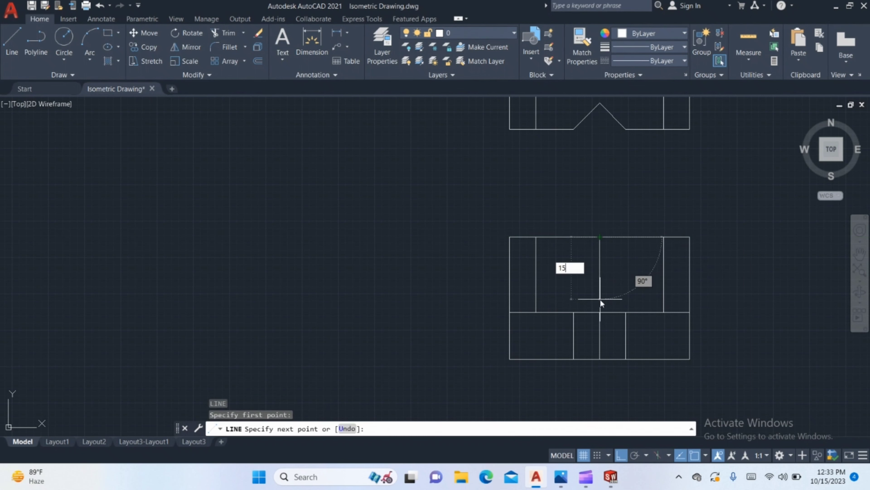
key(Return)
Step: Offset the lower view's left edge 16 units inward
key(Return)
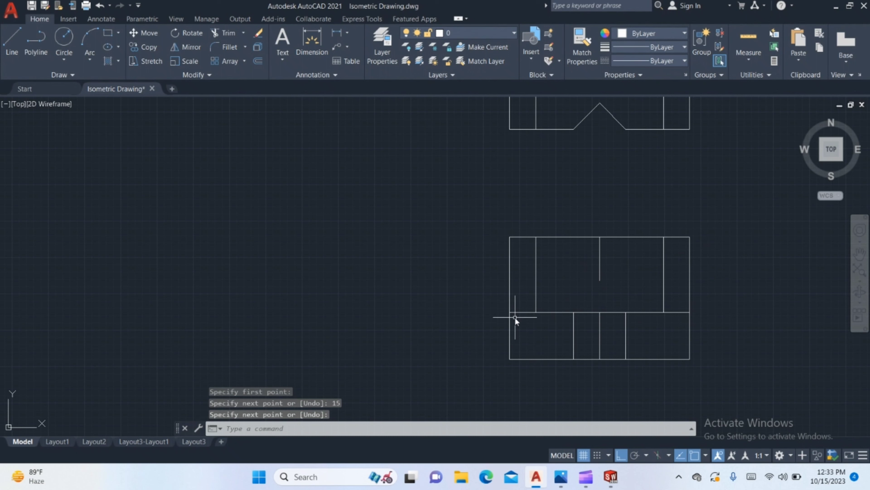
text(o)
key(Return)
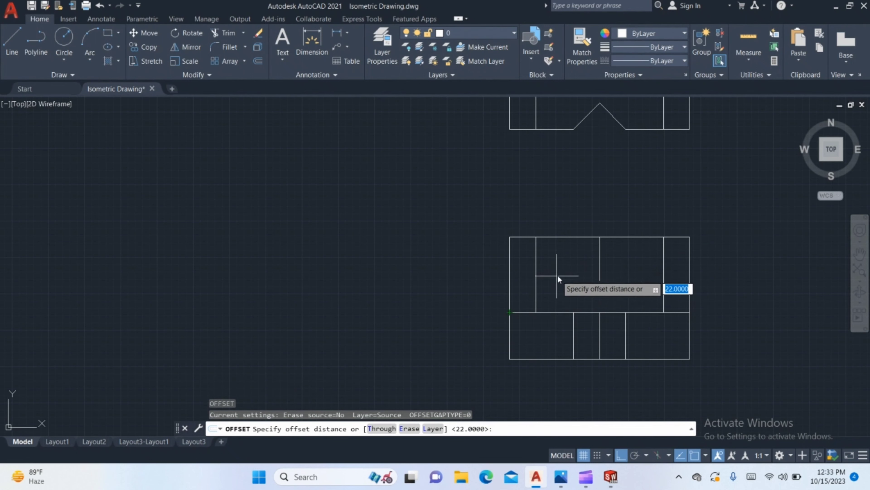
text(16)
key(Return)
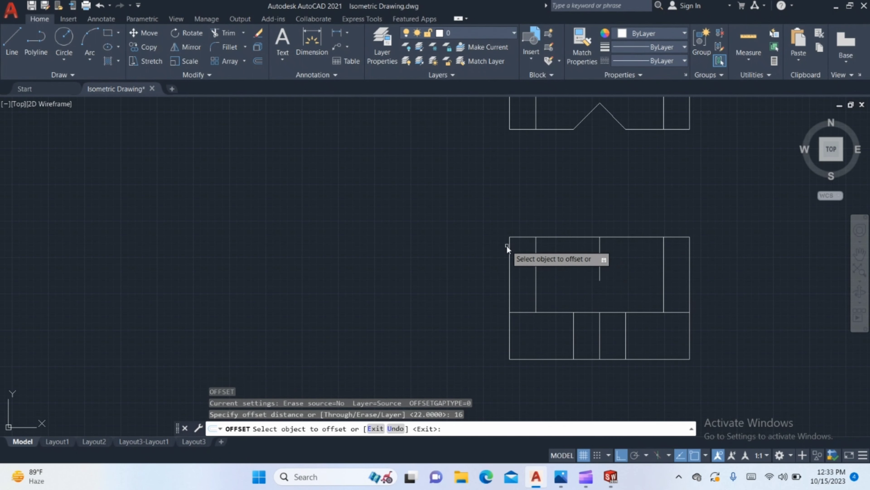
click(508, 246)
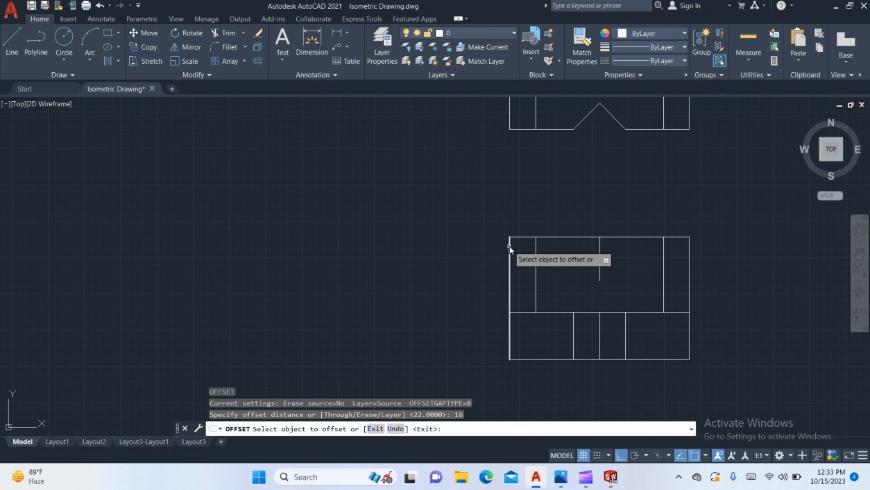
click(663, 261)
click(642, 258)
key(Return)
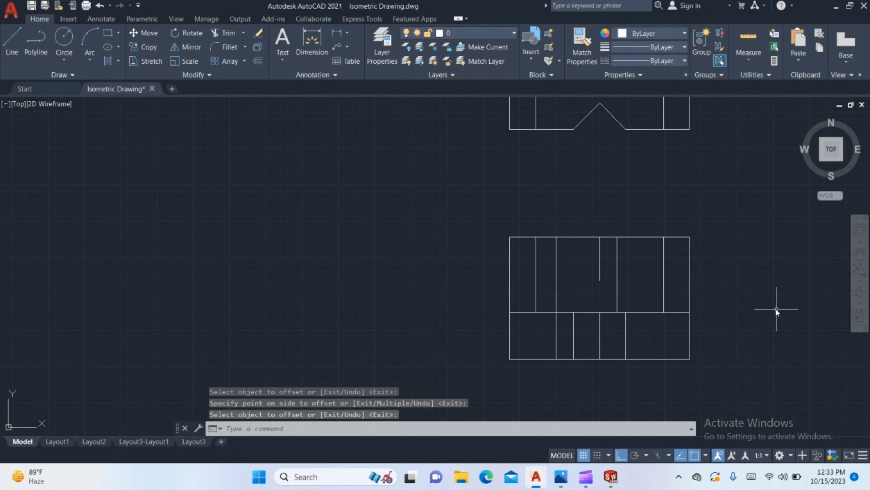
Step: Delete the misplaced offset line and offset the right edge 16 units inward
click(618, 275)
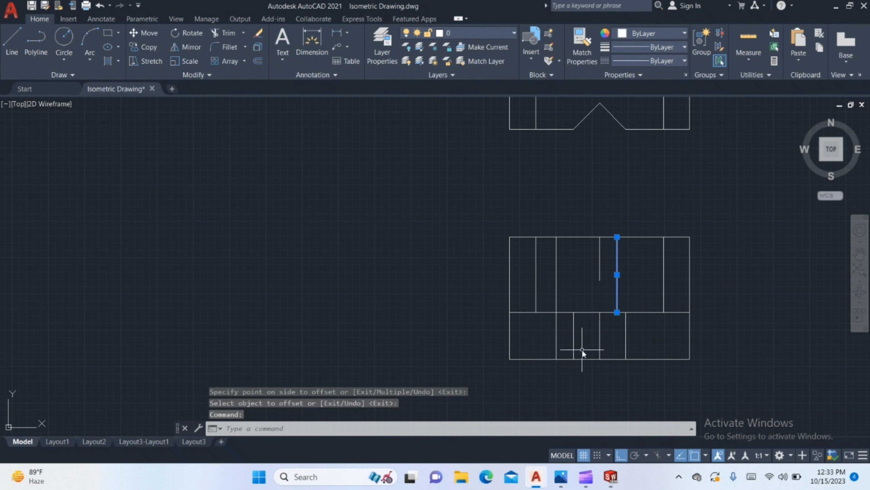
key(Delete)
text(o)
key(Return)
key(Return)
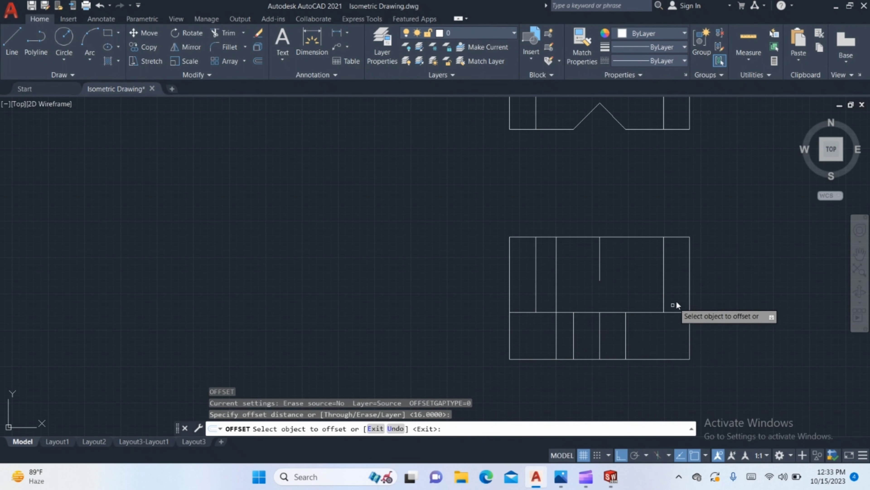
click(690, 279)
click(547, 369)
key(Return)
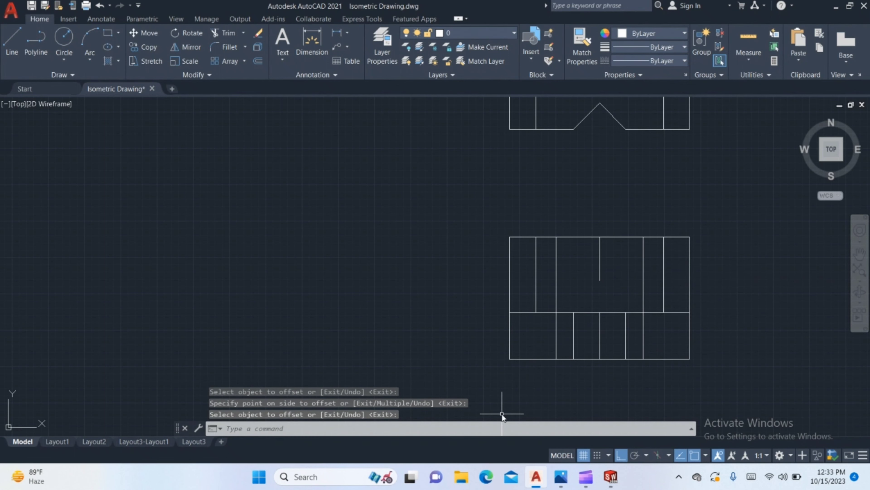
key(Return)
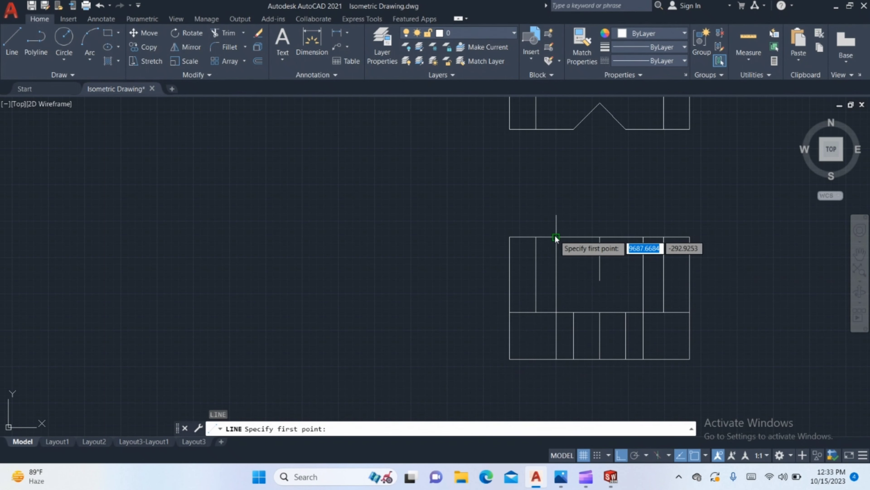
Step: Draw the V-notch lines between the offset lines' tops and erase the three vertical guide lines
click(556, 237)
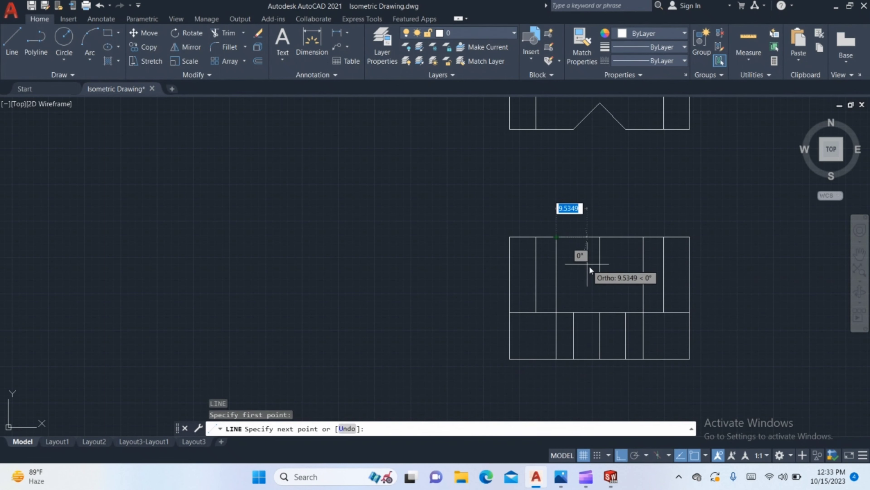
click(643, 237)
key(Return)
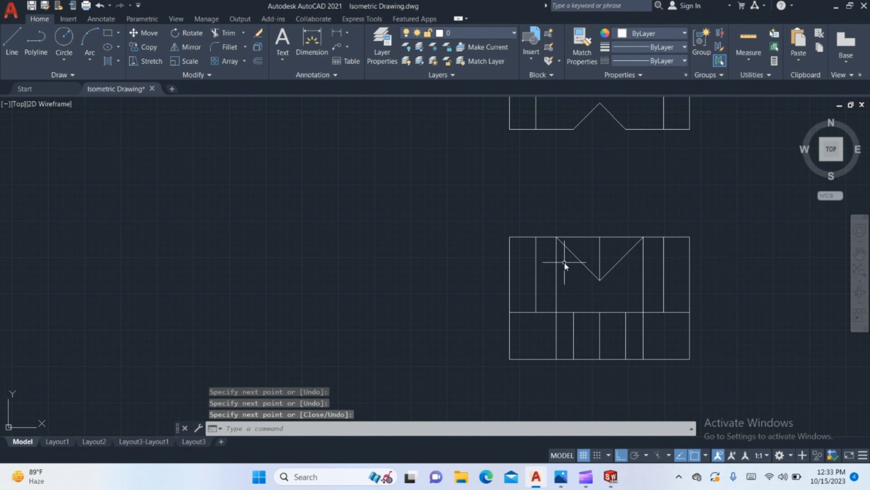
click(557, 258)
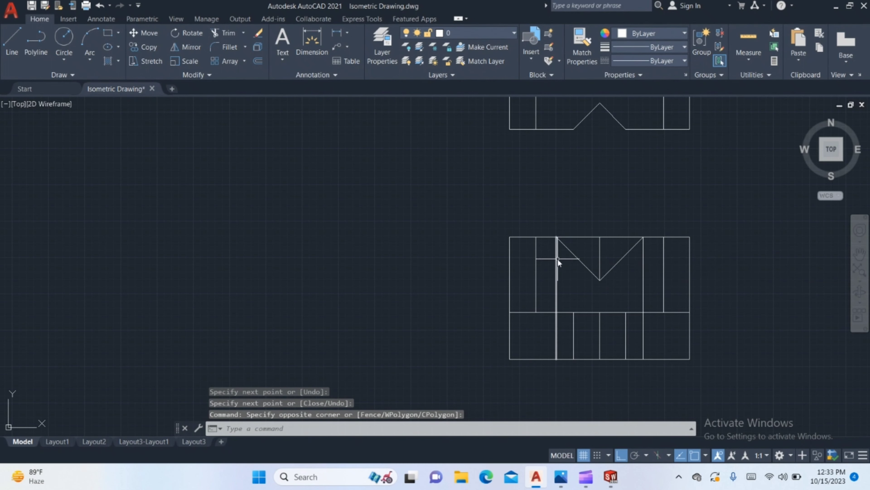
click(557, 259)
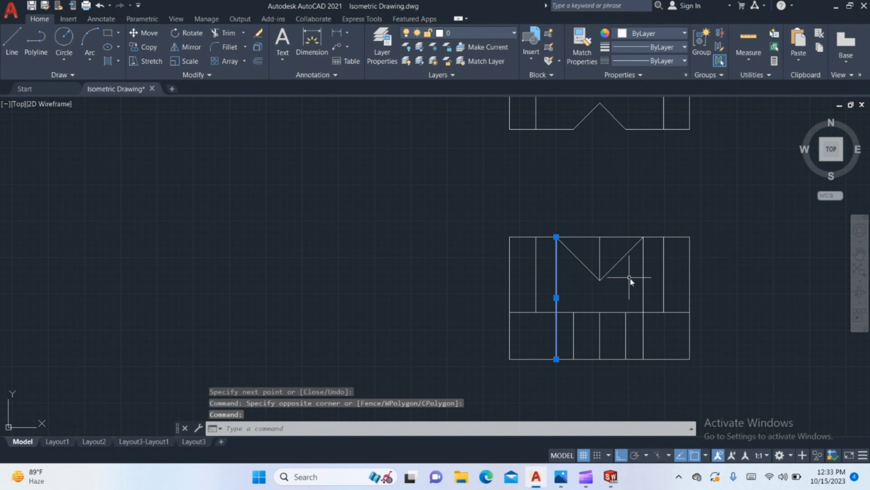
click(641, 282)
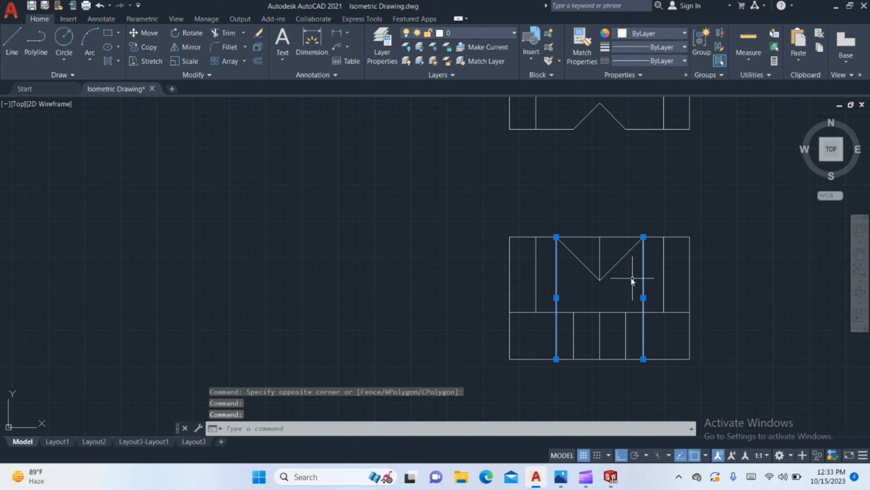
click(599, 257)
key(Delete)
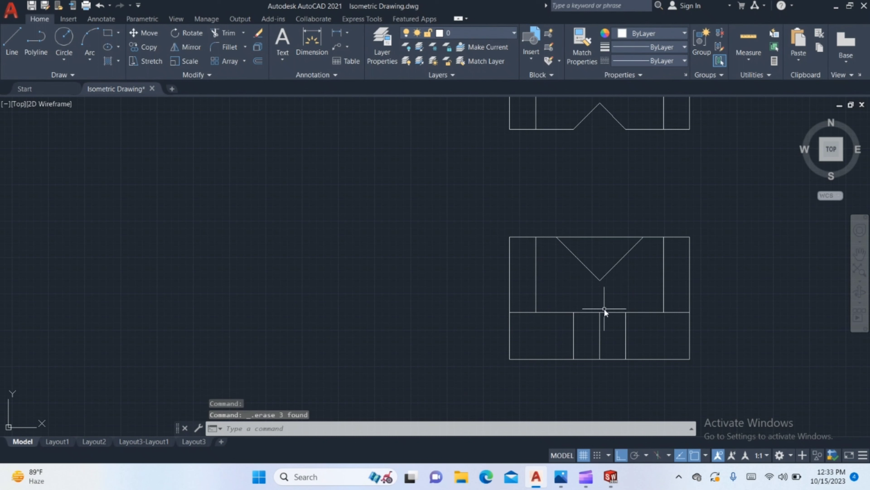
Step: Trim the top edge between the V's ends and open the isometric reference image
text(tr)
key(Return)
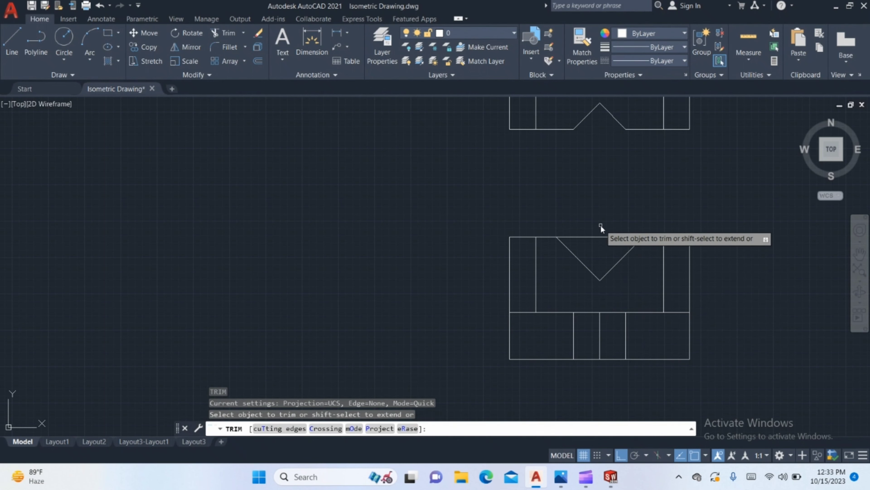
drag(600, 224, 610, 247)
key(Return)
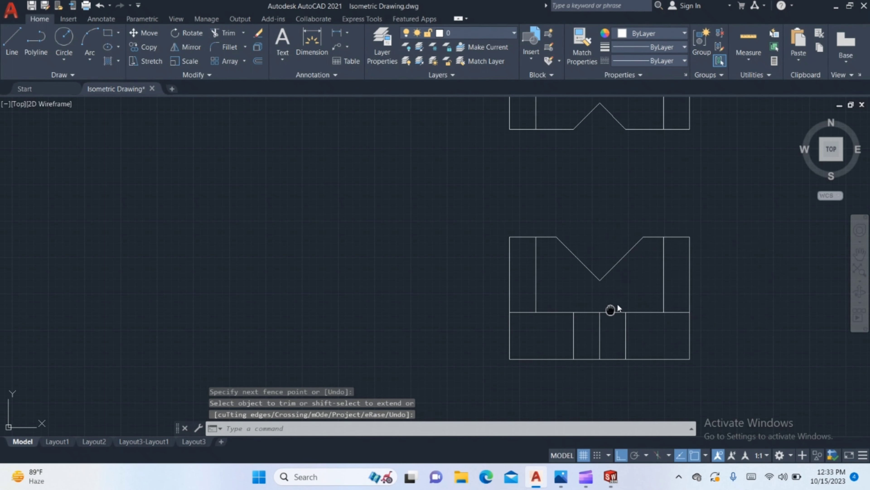
middle_drag(611, 310, 633, 293)
click(561, 476)
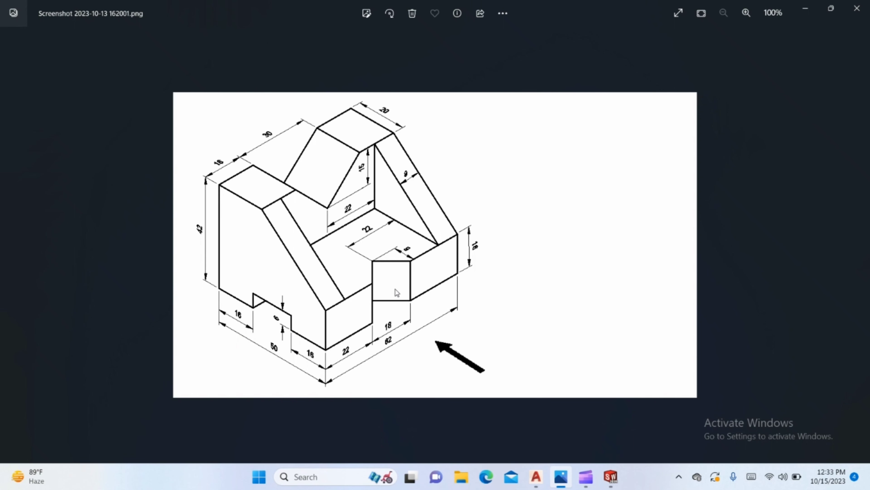
Step: Offset the lower view's bottom edge 6 units upward
click(535, 478)
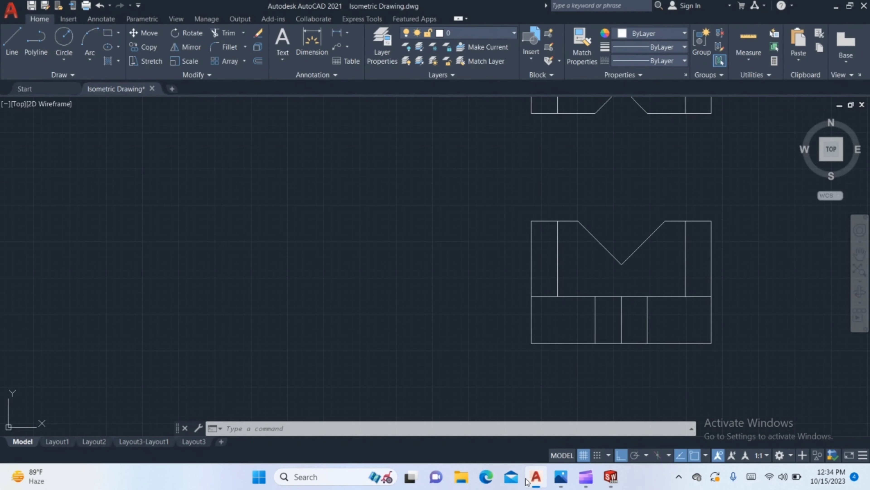
text(o)
key(Return)
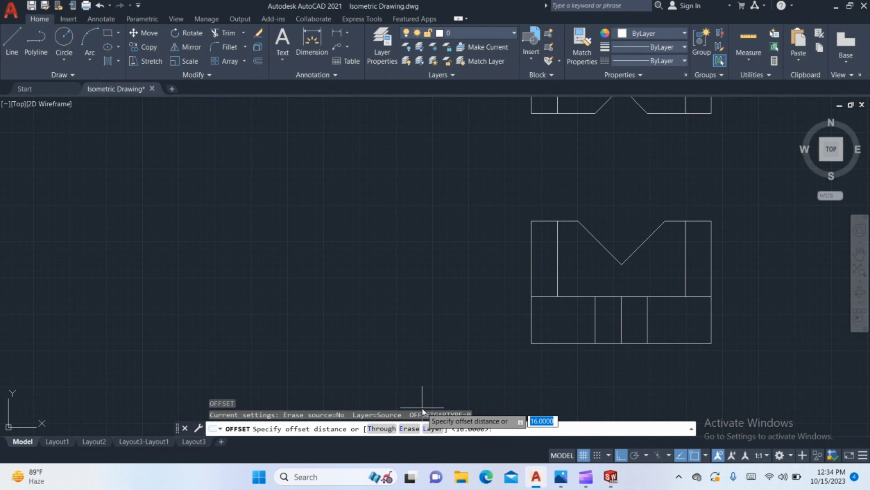
text(6)
key(Return)
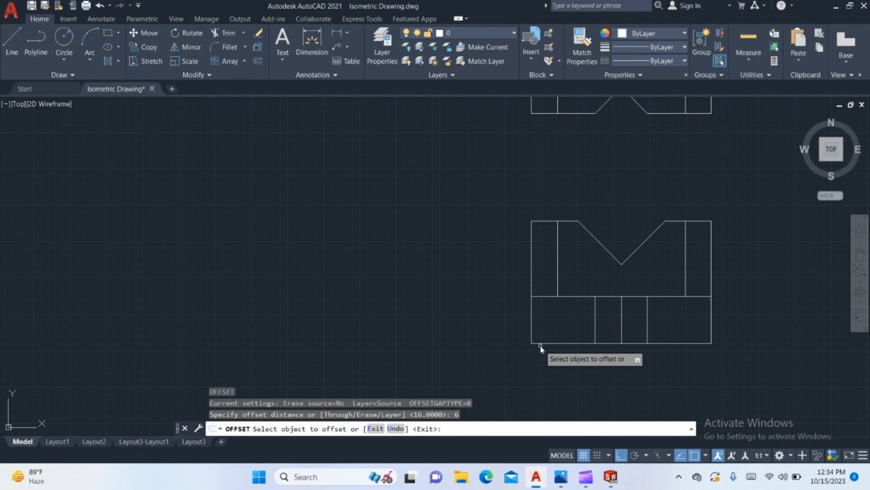
click(540, 343)
click(539, 338)
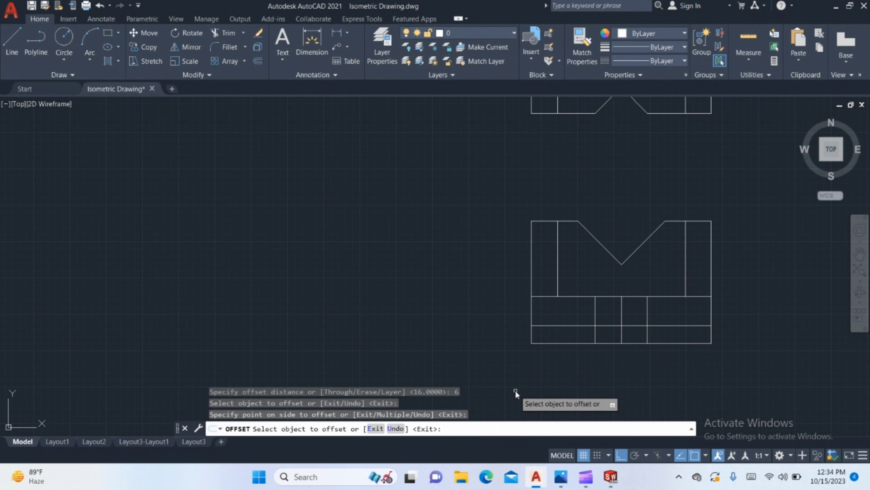
key(Return)
key(Return)
Step: Give the new line the HIDDEN linetype with a linetype scale of 6
click(570, 324)
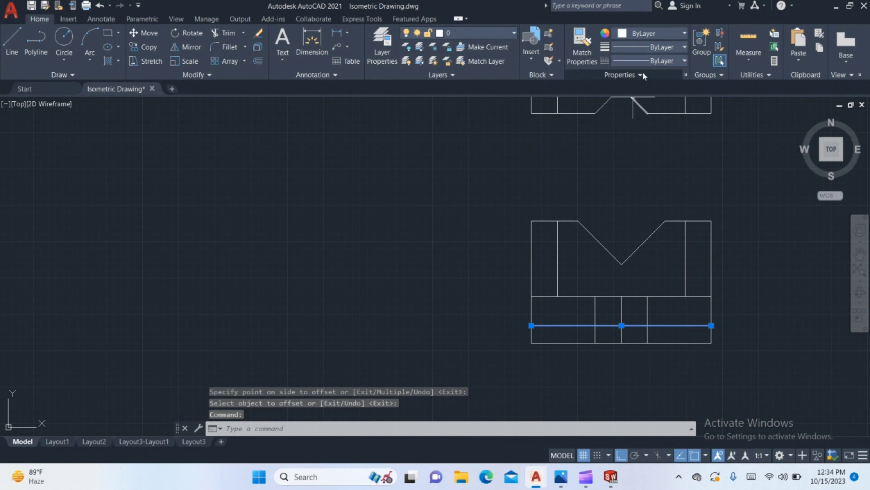
click(647, 58)
click(648, 124)
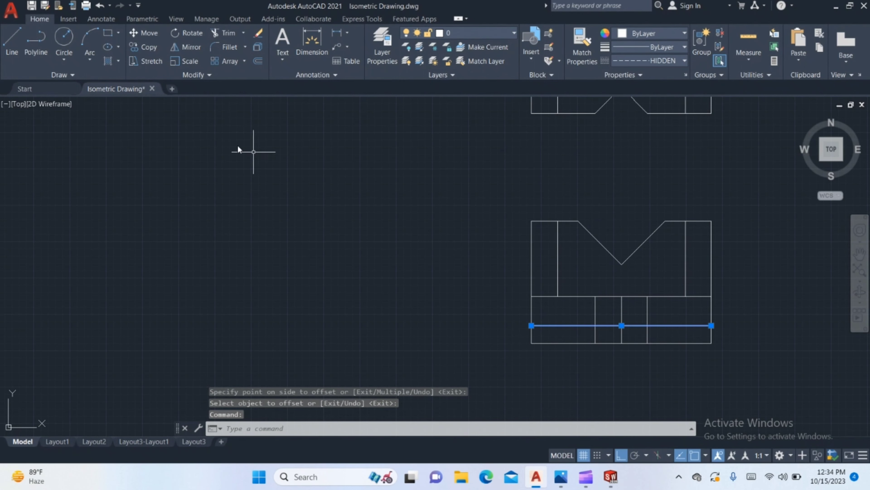
text(Pr)
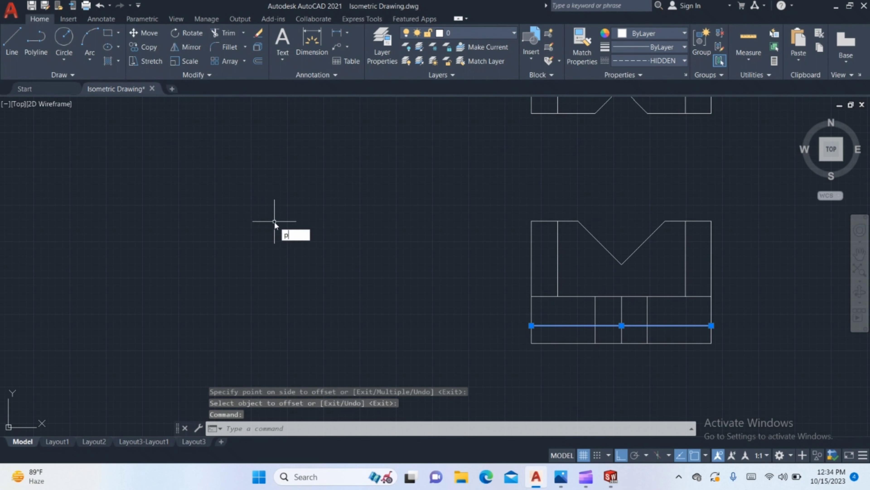
key(Return)
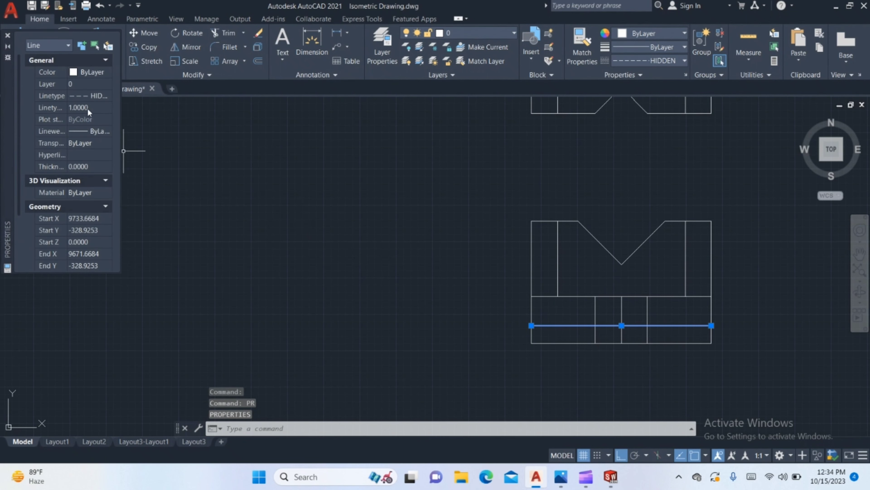
click(89, 107)
text(7)
key(Return)
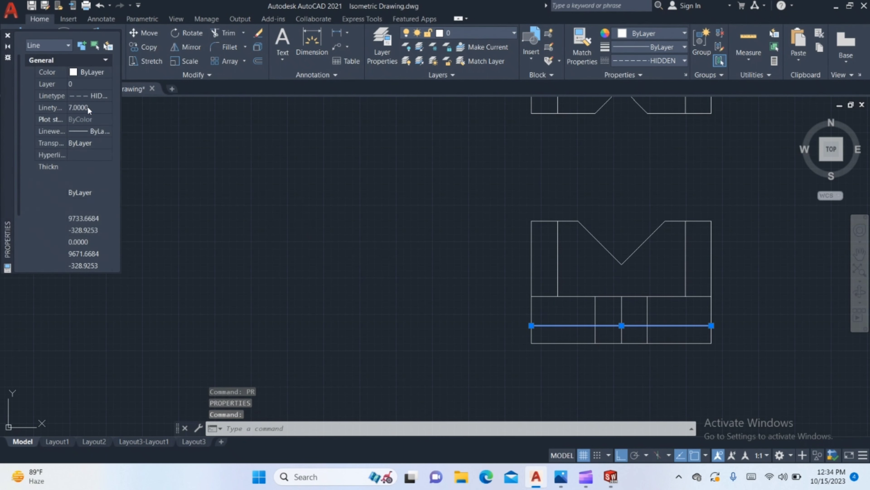
click(100, 107)
text(6)
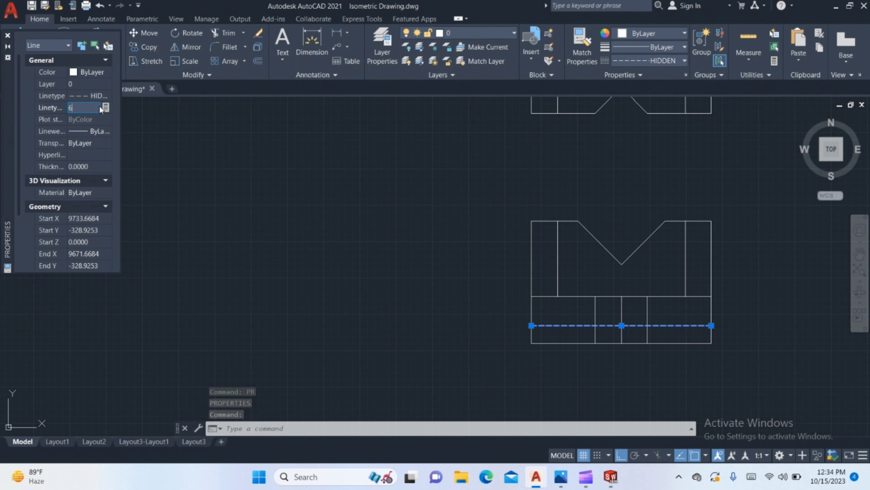
key(Return)
click(7, 35)
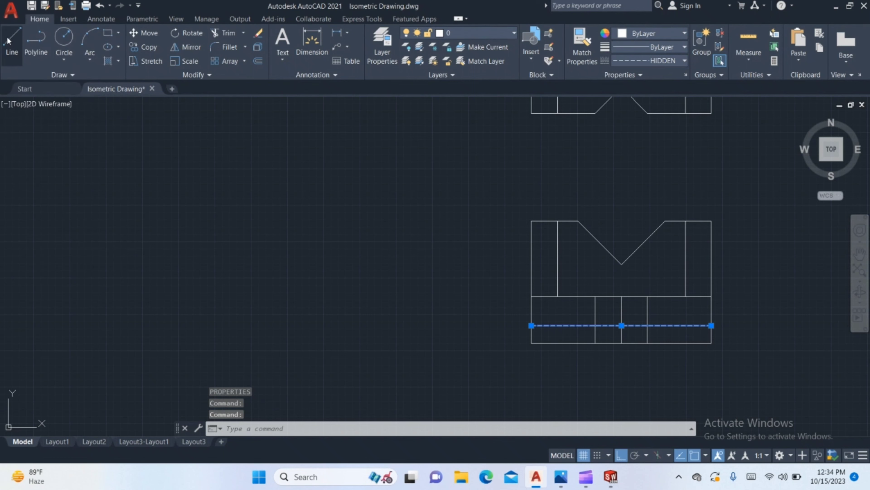
key(Escape)
Step: Reframe both views with room on the left and reopen the isometric reference image
scroll(346, 231, down, 2)
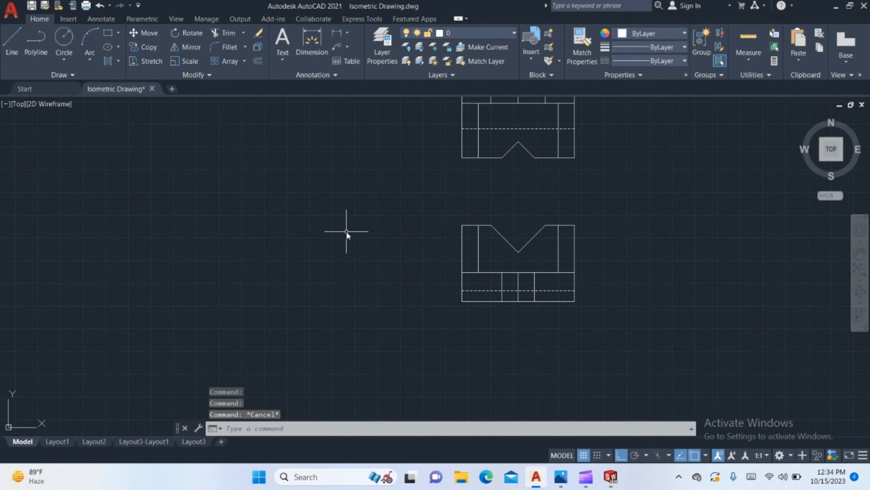
middle_drag(346, 232, 404, 307)
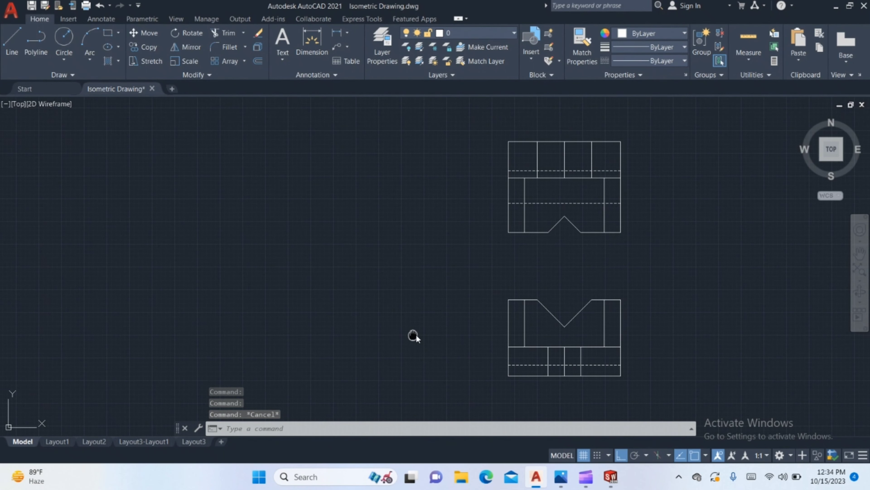
middle_drag(414, 336, 465, 334)
text(l)
key(Return)
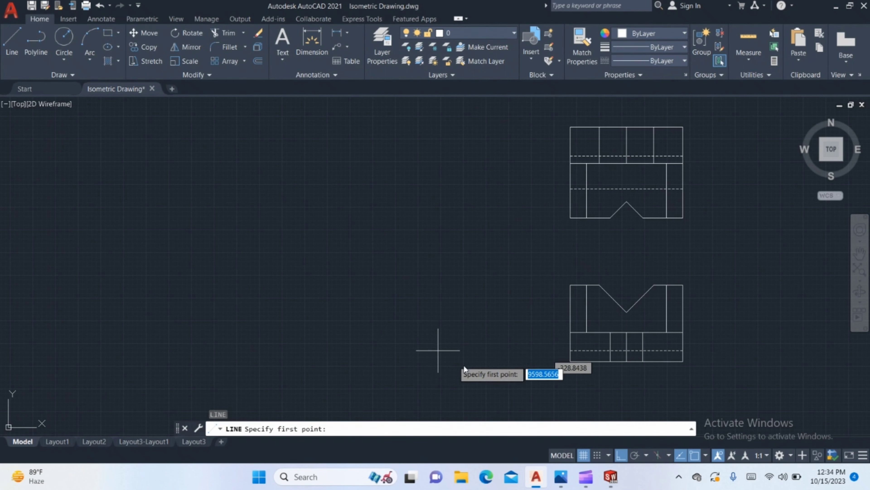
click(561, 477)
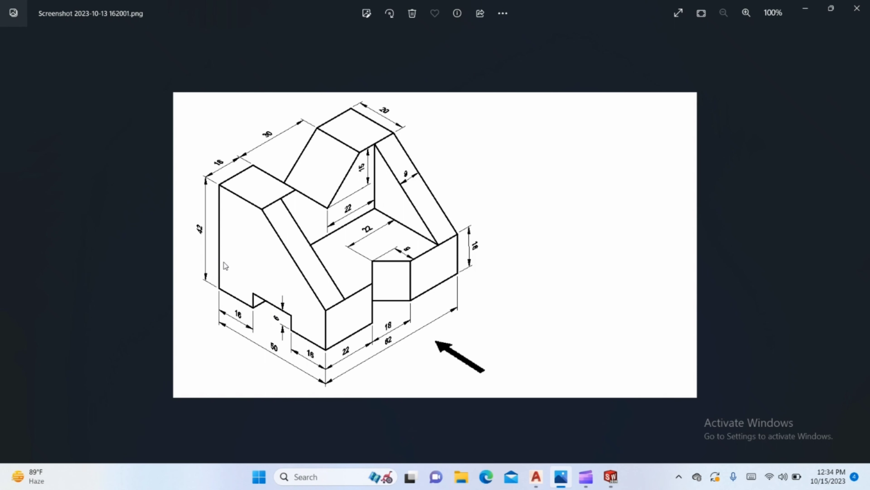
Step: Return from the Photos reference image to the AutoCAD drawing
click(536, 477)
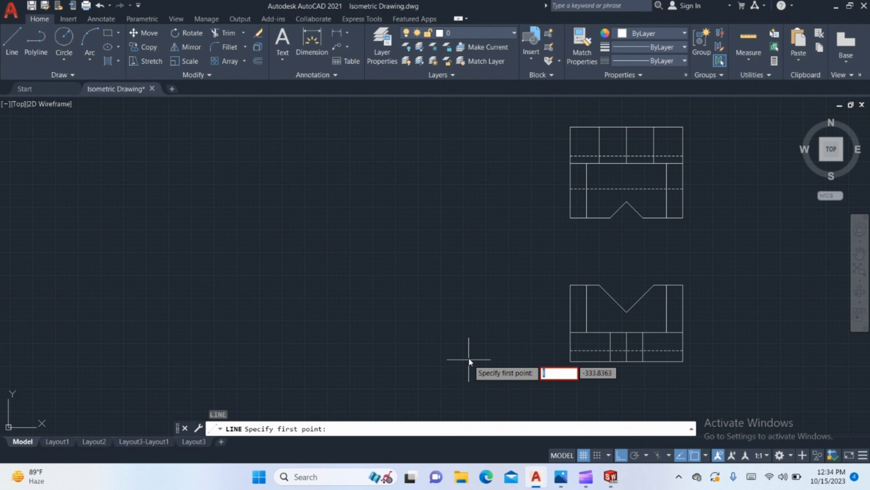
Step: Start the side view's notched bottom: 16 left, 6 up, 18 left, 6 down
key(Escape)
text(l)
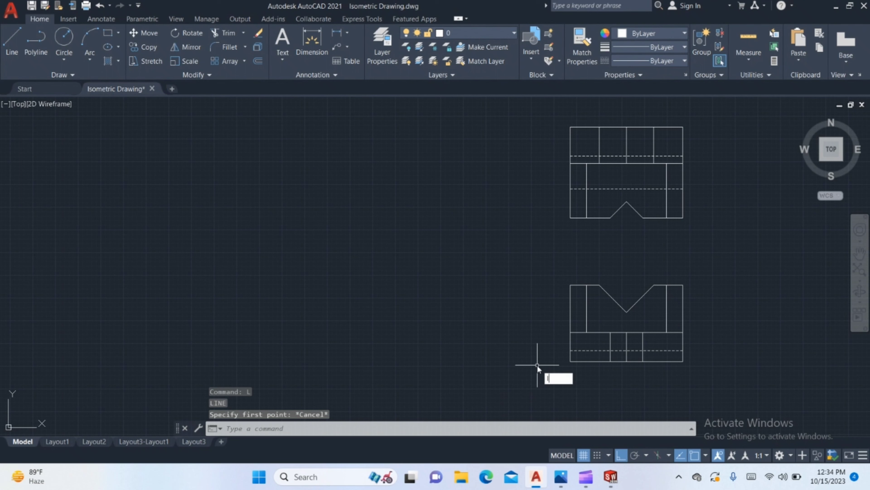
key(Return)
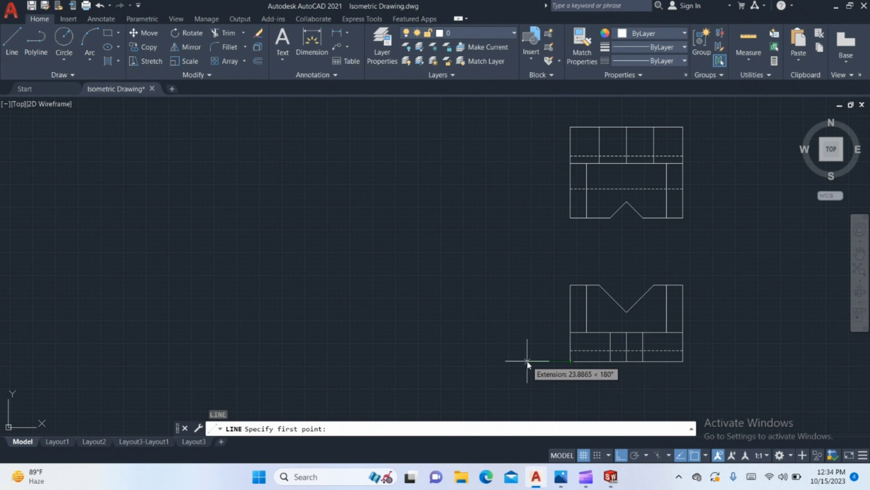
click(527, 361)
text(16)
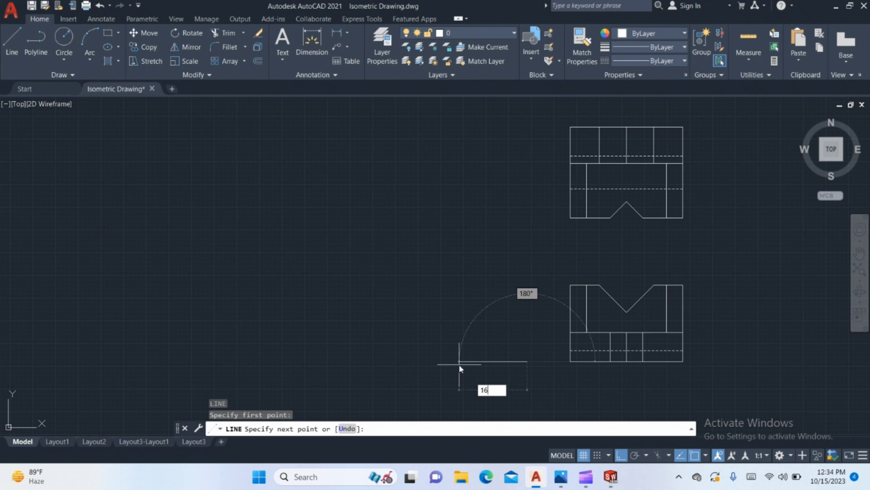
key(Return)
text(6)
key(Return)
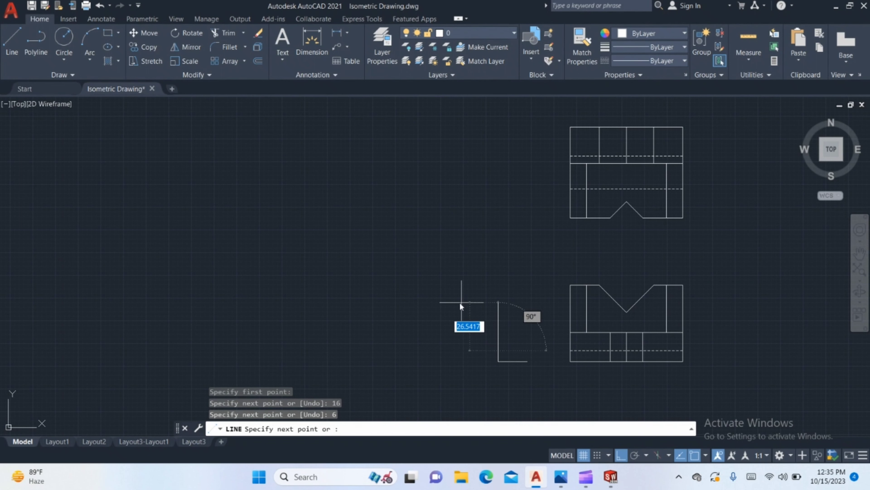
text(18)
key(Return)
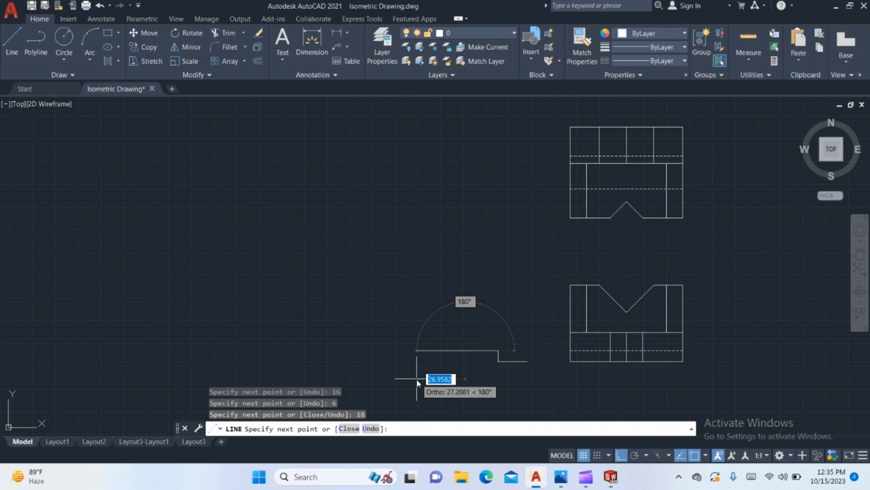
text(6)
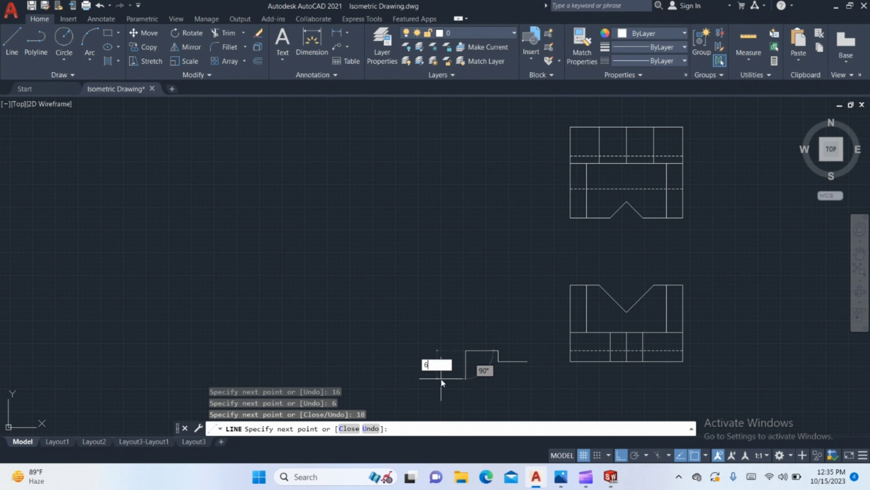
key(Return)
Step: Continue with a 16-unit bottom edge, a 42-unit left edge and a 20-unit top edge
text(1)
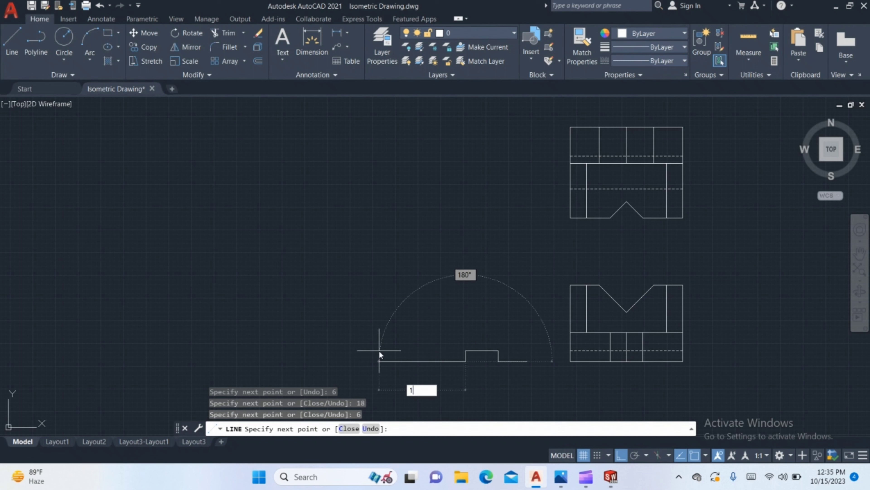
text(6)
key(Return)
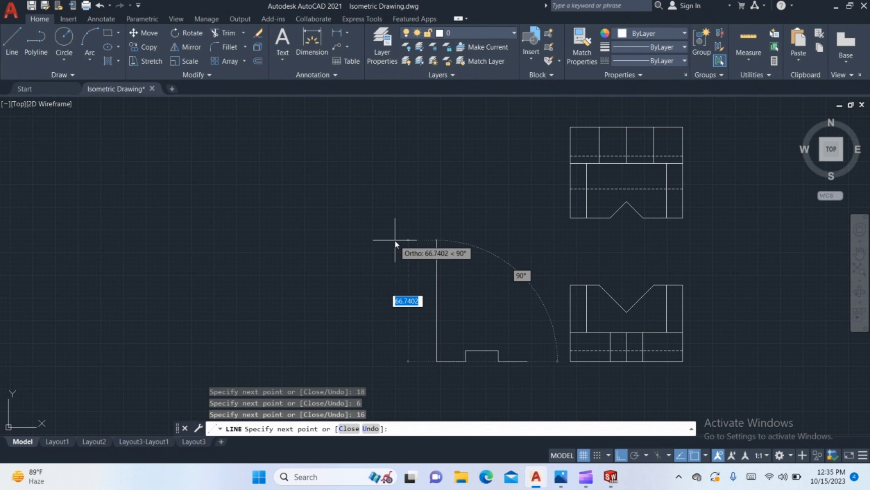
text(42)
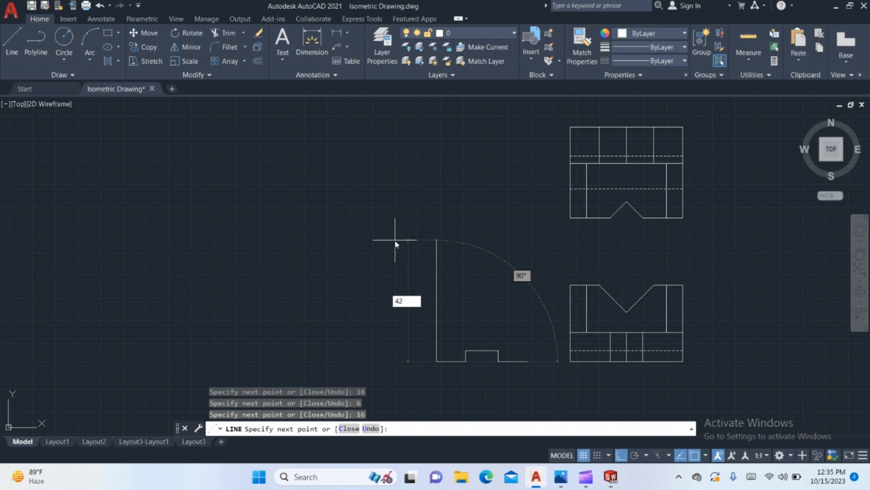
key(Return)
text(2)
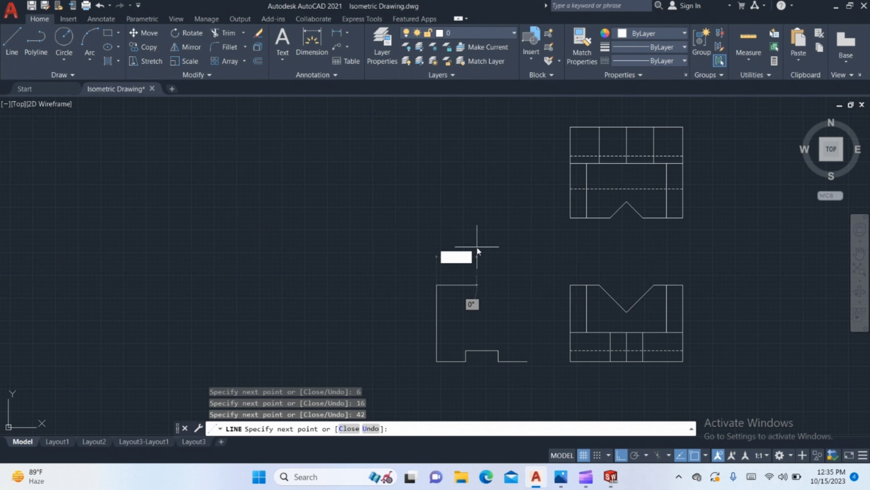
text(0)
key(Return)
key(Return)
key(Return)
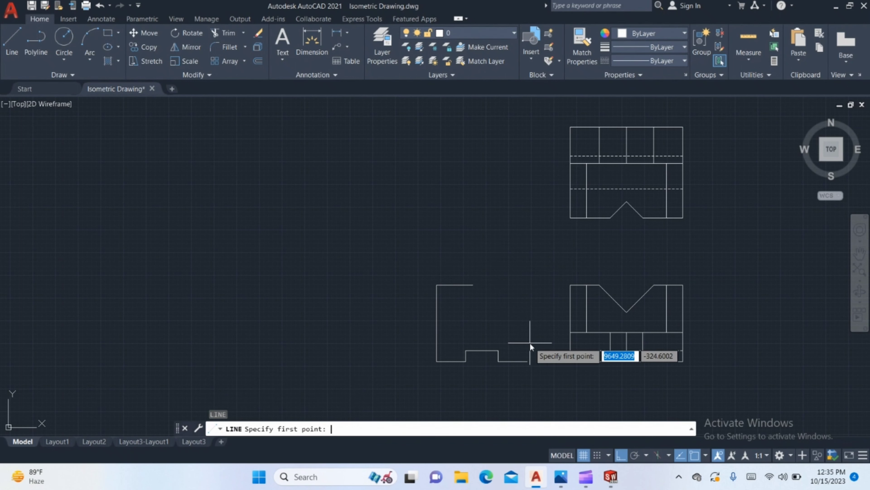
Step: Draw the 16-unit right edge up from the lower-right corner and the slope to the top edge's end
click(528, 360)
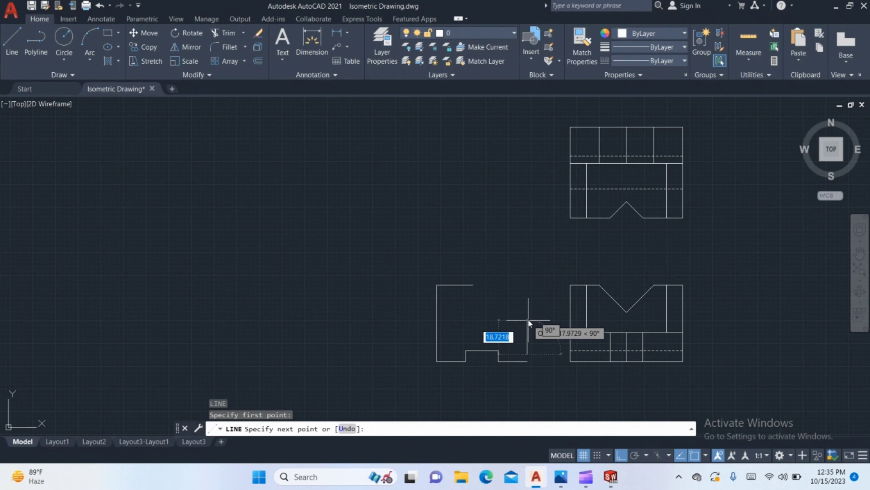
key(Escape)
key(Return)
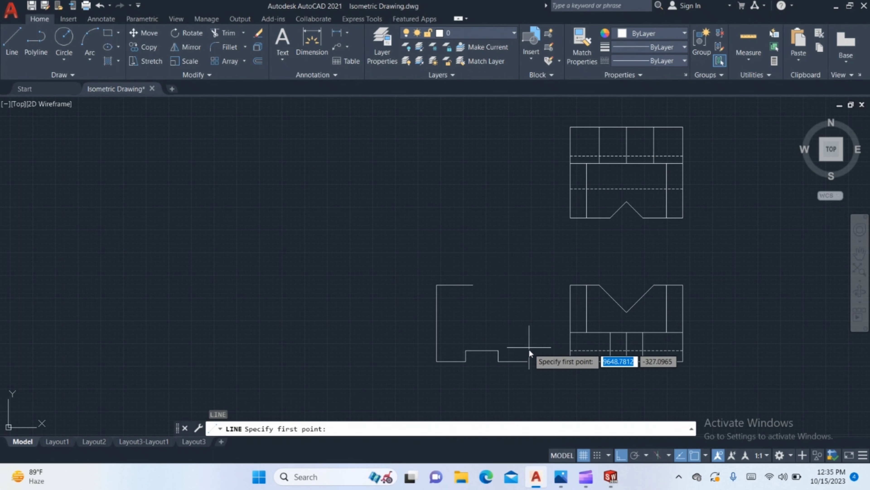
click(528, 361)
text(1)
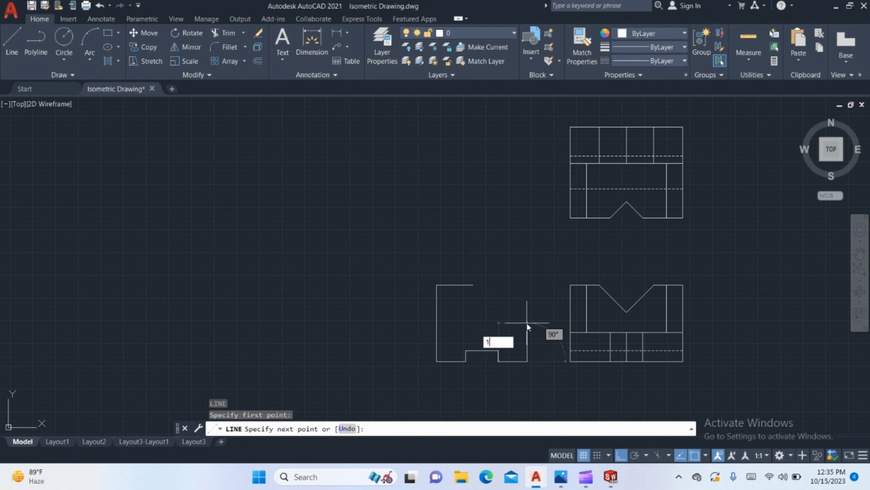
text(6)
key(Return)
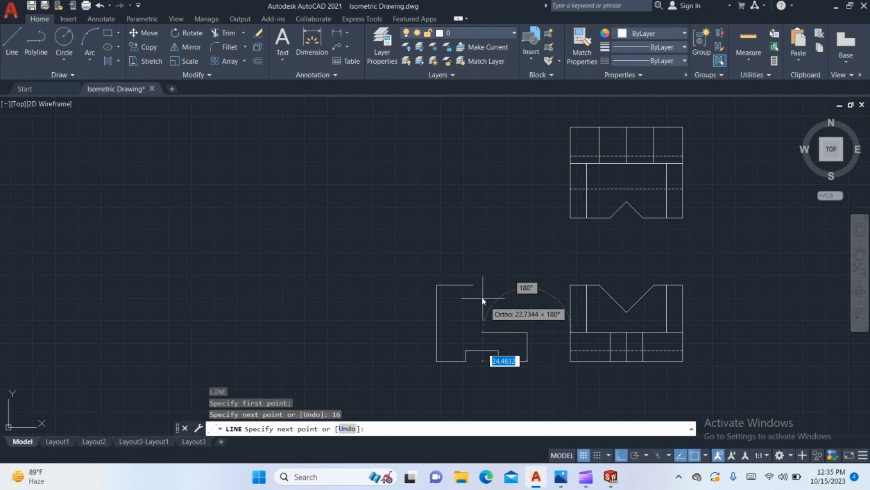
click(475, 286)
key(Return)
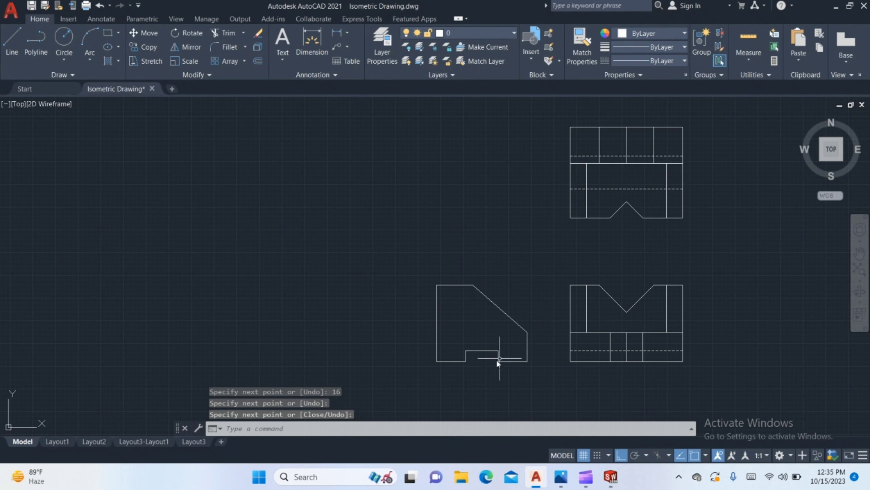
text(l)
key(Return)
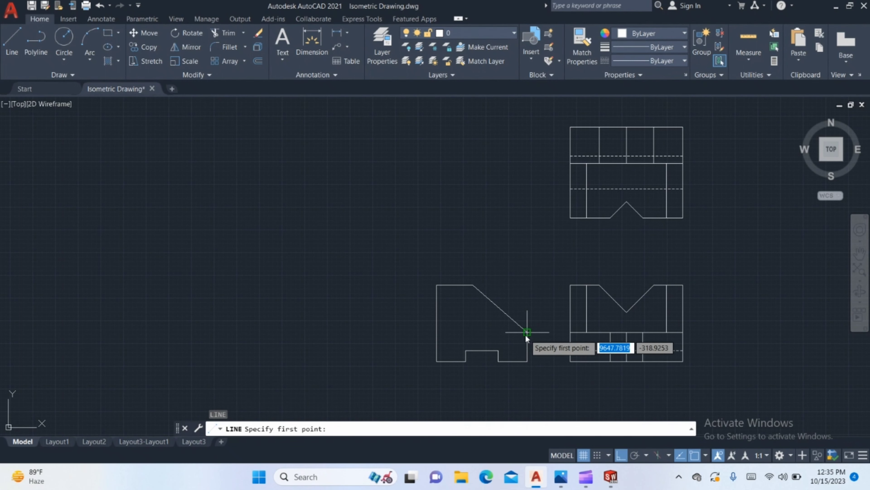
scroll(527, 332, up, 2)
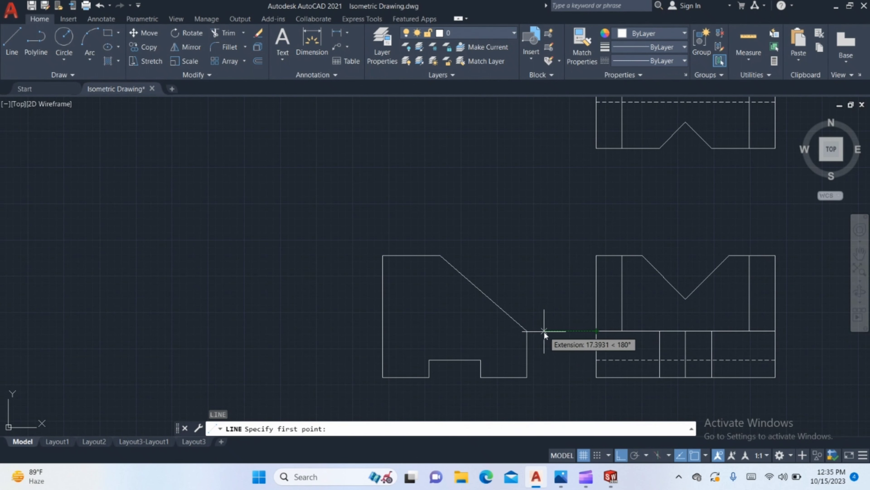
scroll(530, 330, up, 3)
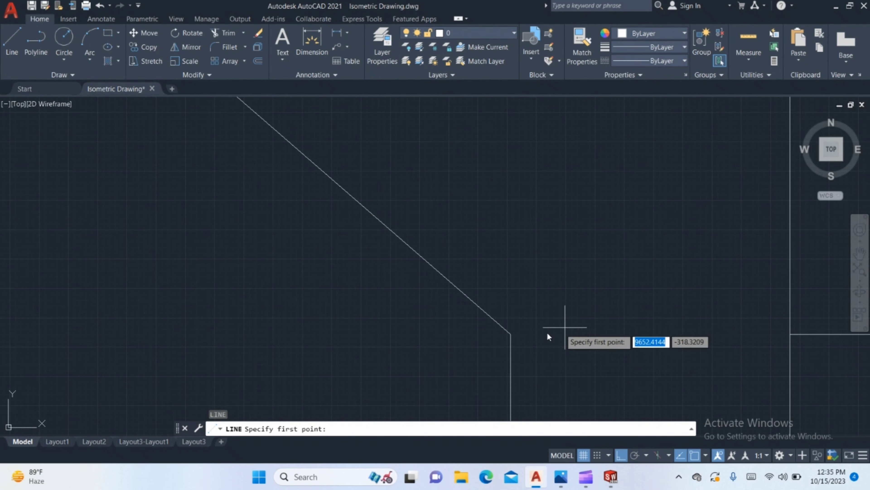
scroll(565, 332, down, 3)
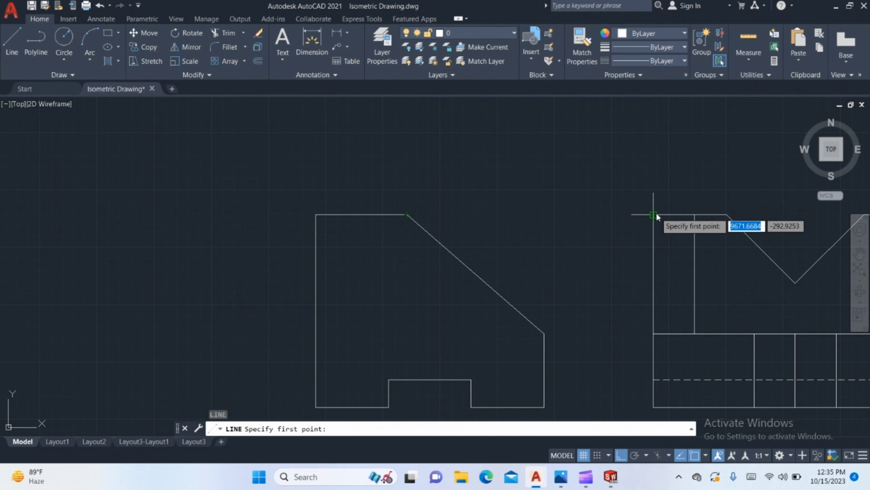
scroll(655, 223, down, 3)
scroll(535, 282, up, 1)
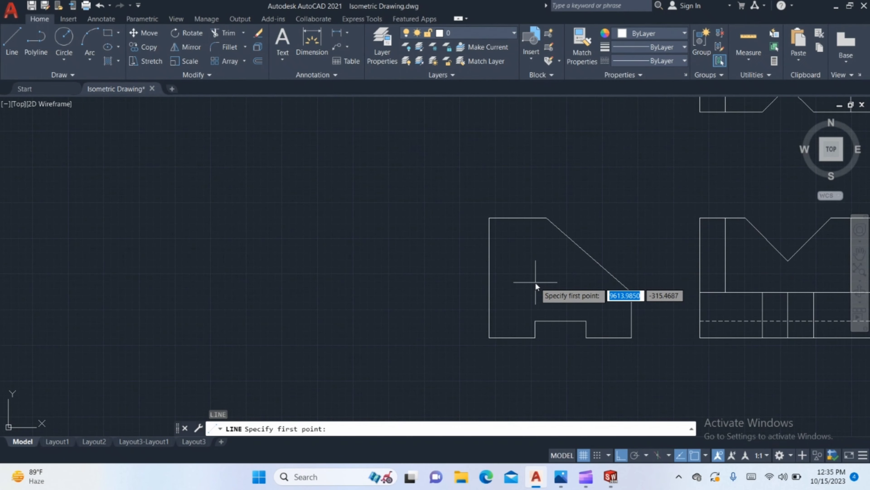
key(Escape)
scroll(467, 376, down, 3)
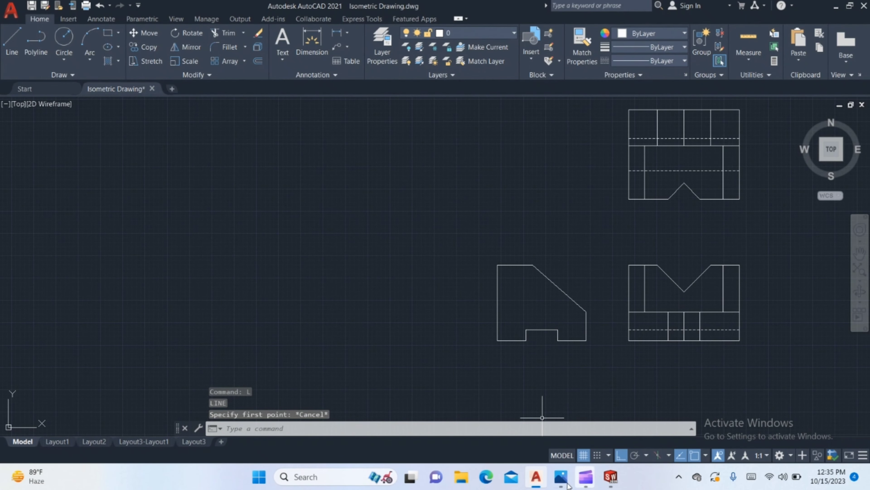
click(561, 477)
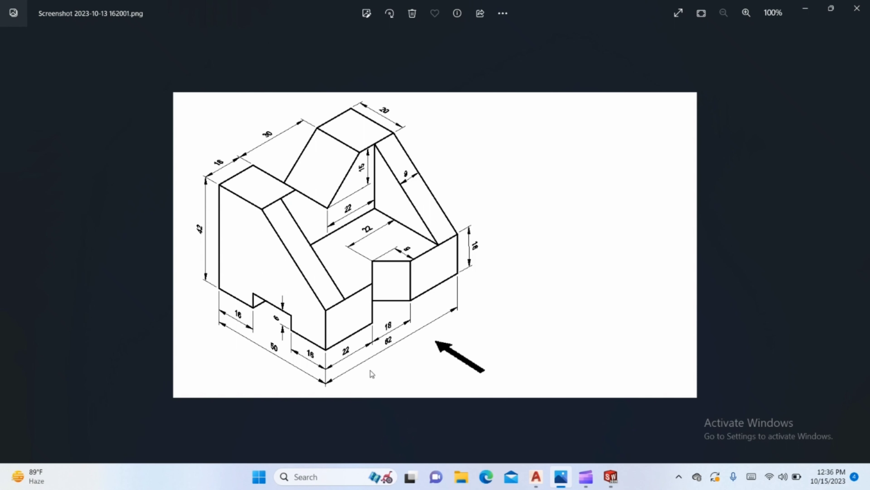
Step: Switch from the isometric reference in Photos back to the AutoCAD drawing
click(536, 477)
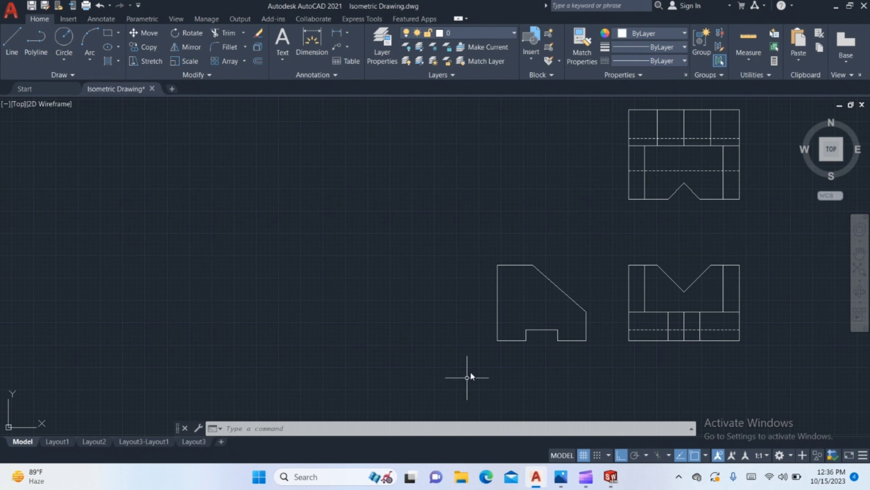
Step: Draw a 15-unit line down from the slope's top corner, then left to the view's edge
text(l)
key(Return)
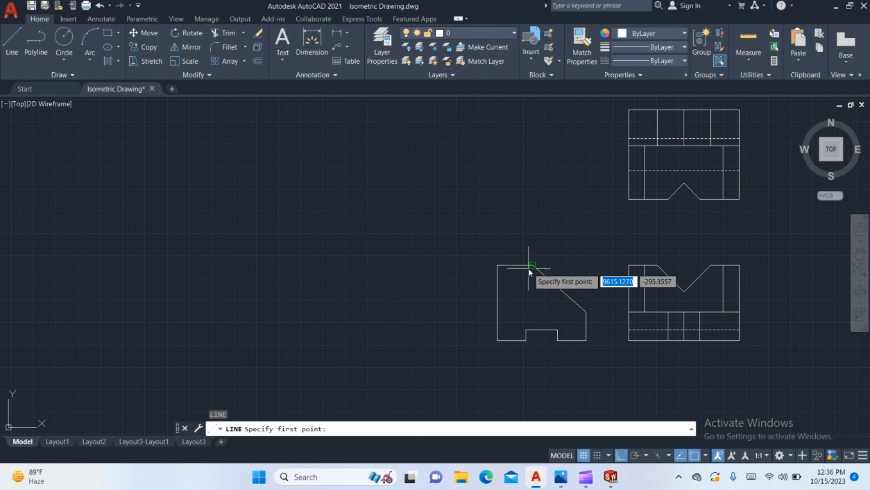
click(530, 269)
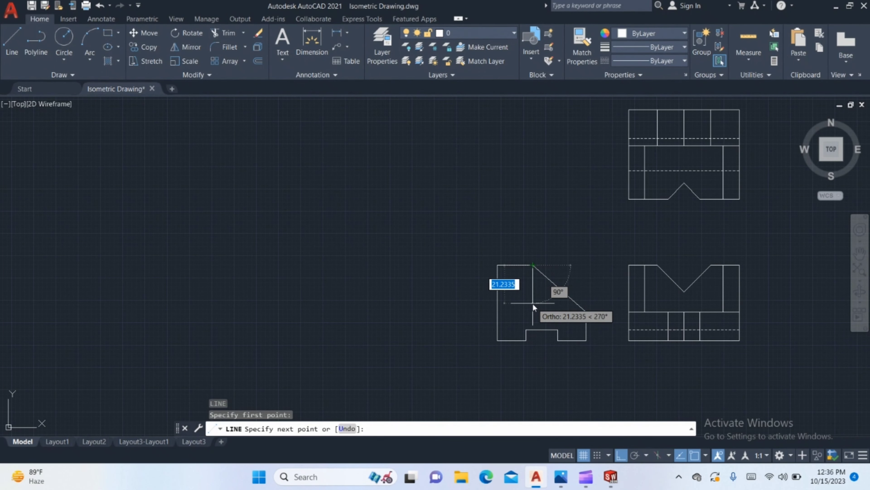
text(15)
key(Return)
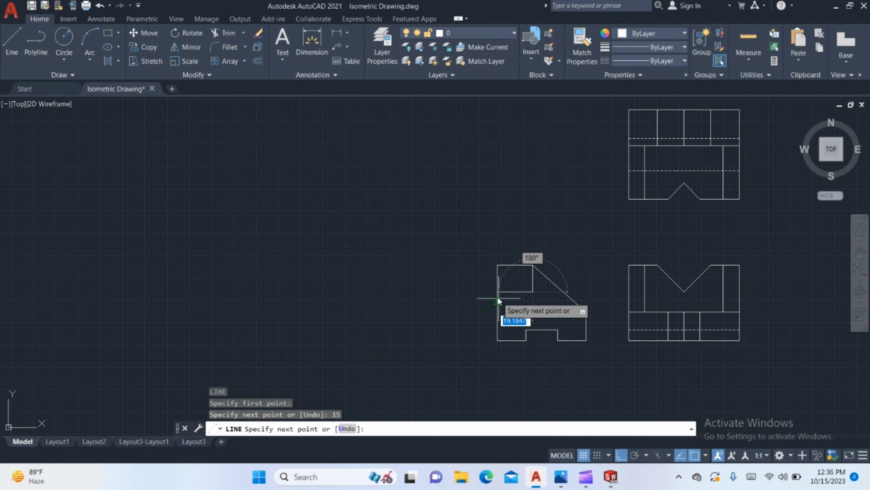
click(496, 291)
key(Return)
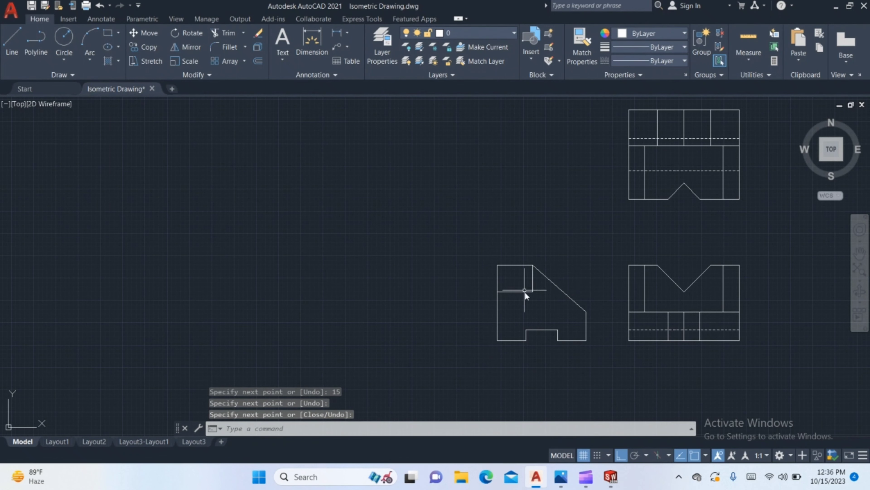
Step: Draw the step line from the slope's lower end to the vertical line's intersection
key(Return)
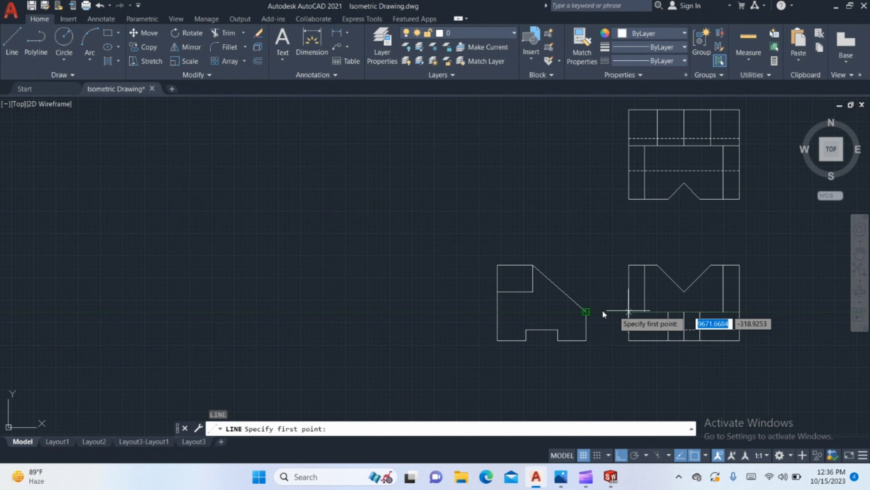
click(586, 311)
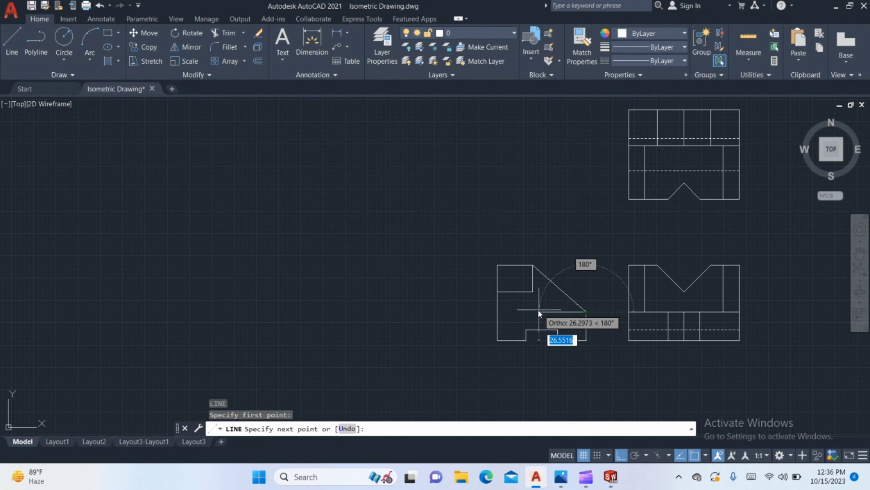
click(530, 300)
click(530, 291)
key(Escape)
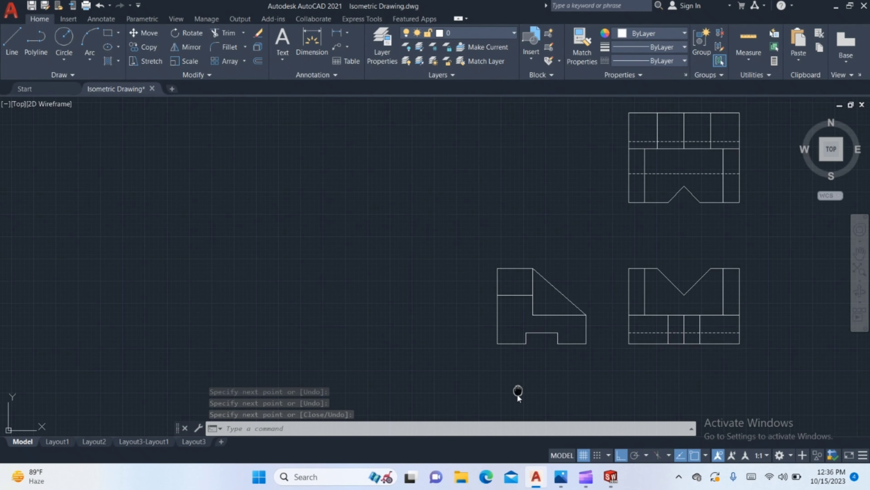
middle_drag(516, 393, 473, 383)
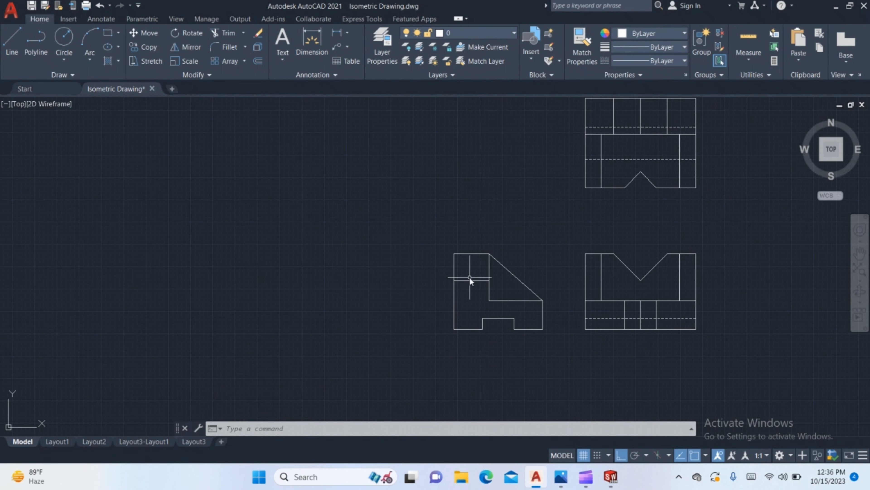
Step: Select the inner L-shaped step lines of the left-hand side view
click(473, 283)
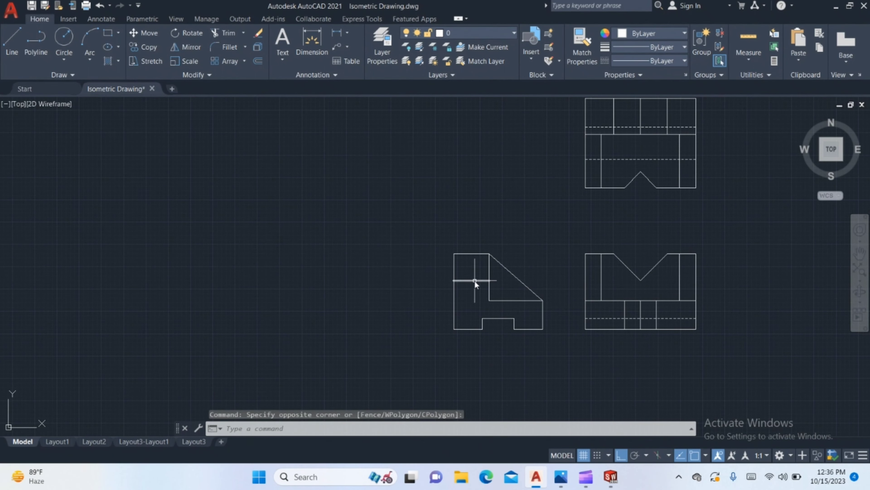
click(501, 307)
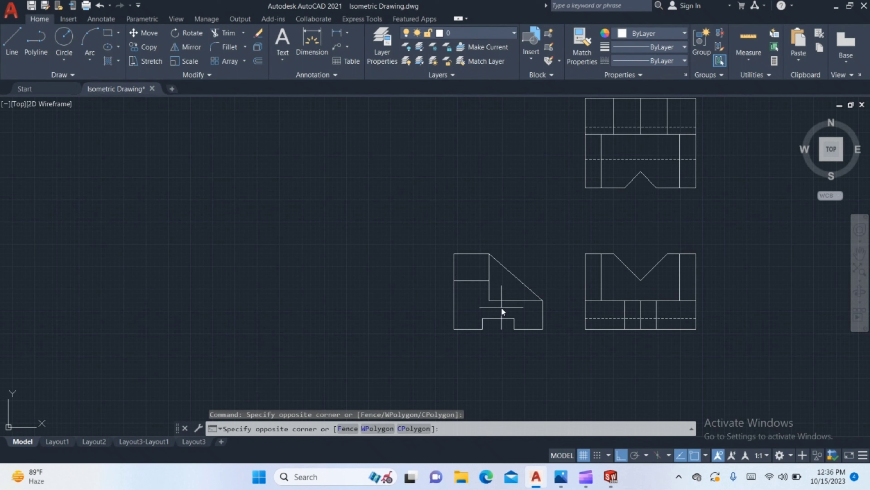
click(468, 275)
click(654, 61)
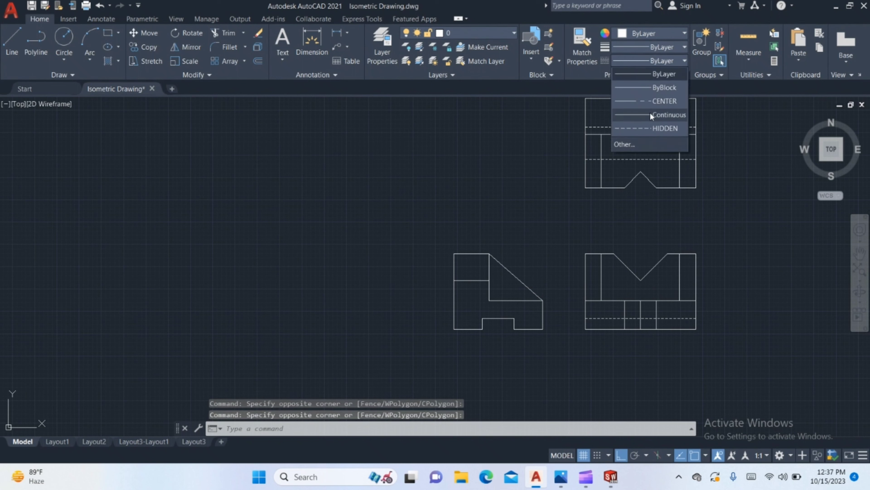
key(Escape)
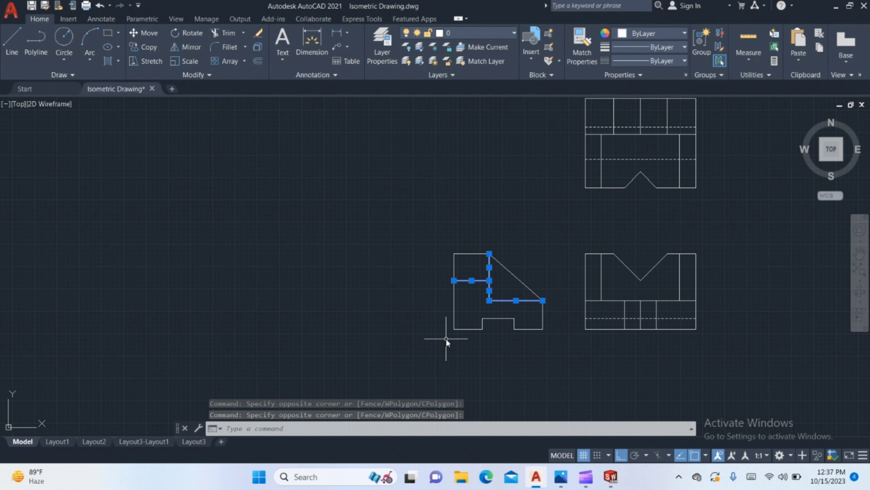
Step: Give the selected side-view lines a linetype scale of 6
text(pr)
key(Return)
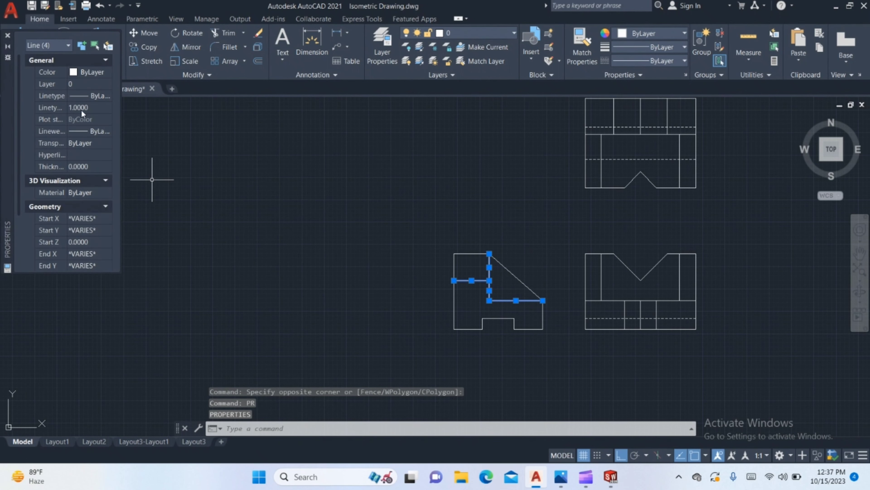
click(91, 109)
text(6)
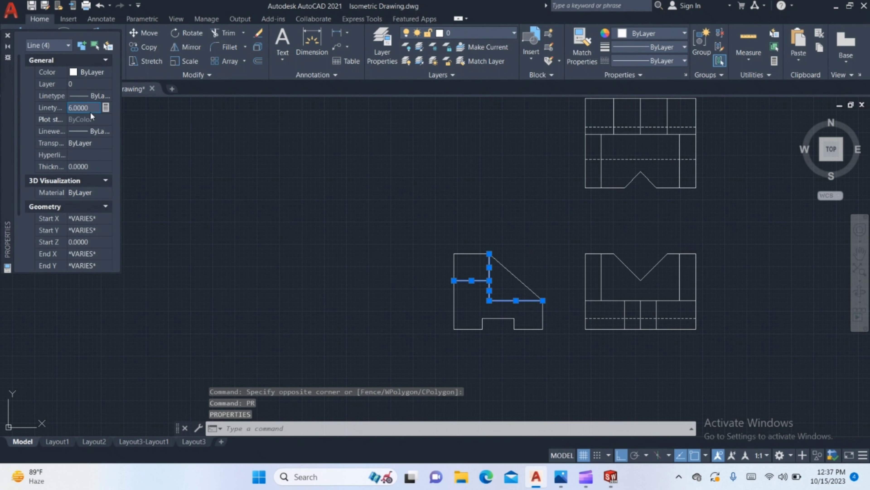
key(Return)
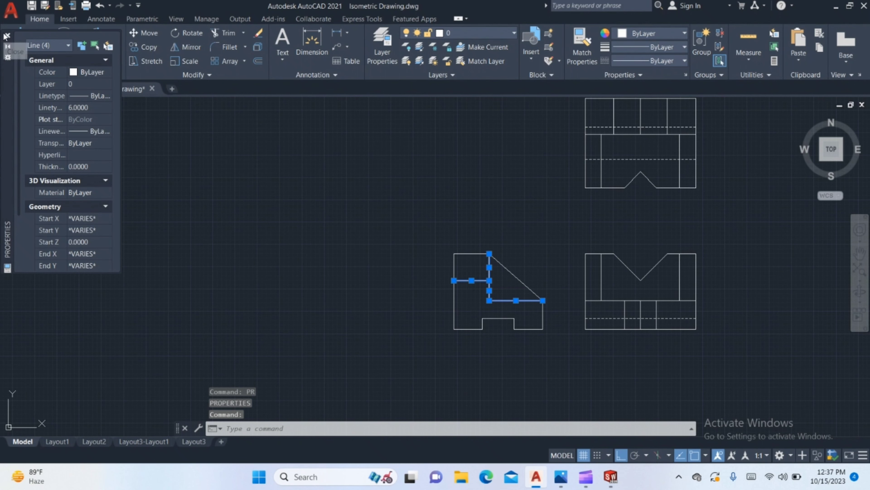
click(7, 35)
Step: Set the selected lines to the HIDDEN linetype, then clear the selection
click(629, 61)
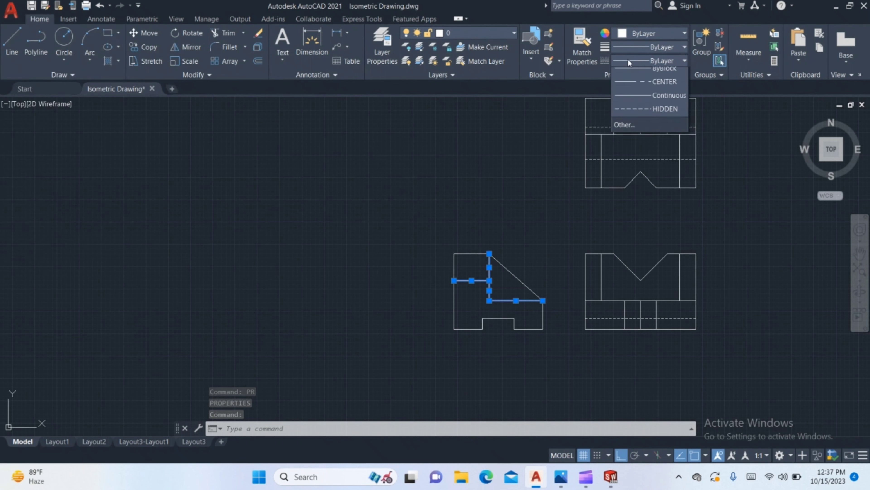
click(640, 115)
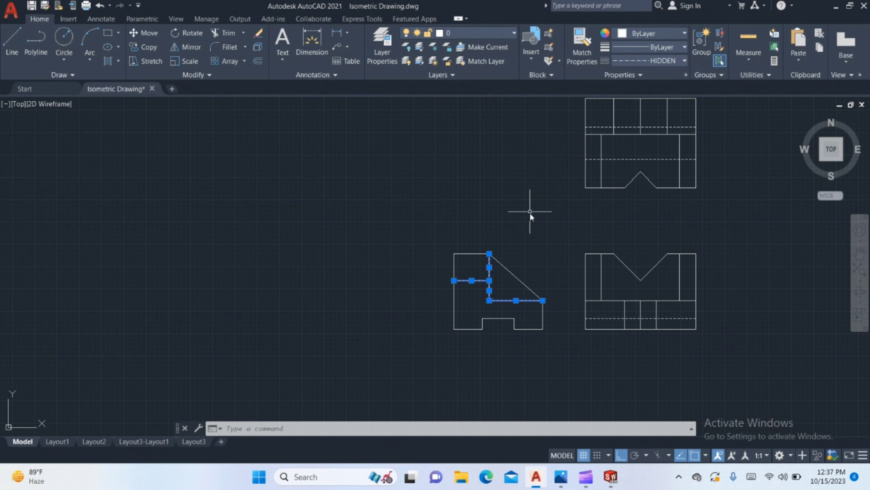
text(P)
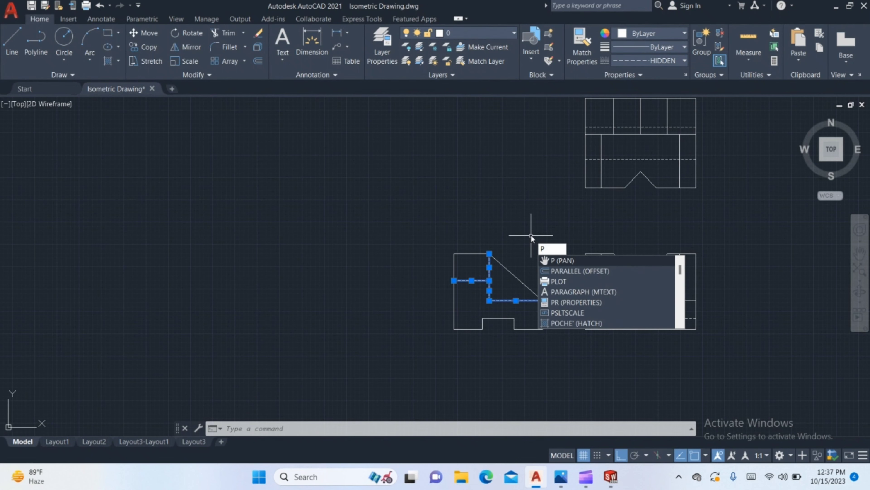
key(Escape)
key(Escape)
scroll(529, 234, down, 2)
mouse_move(530, 234)
middle_down()
mouse_move(510, 226)
mouse_move(520, 276)
middle_up()
scroll(511, 226, up, 2)
Step: Place a 'TOP VIEW' multiline text label beneath the top view at 1:1 annotation scale
text(t)
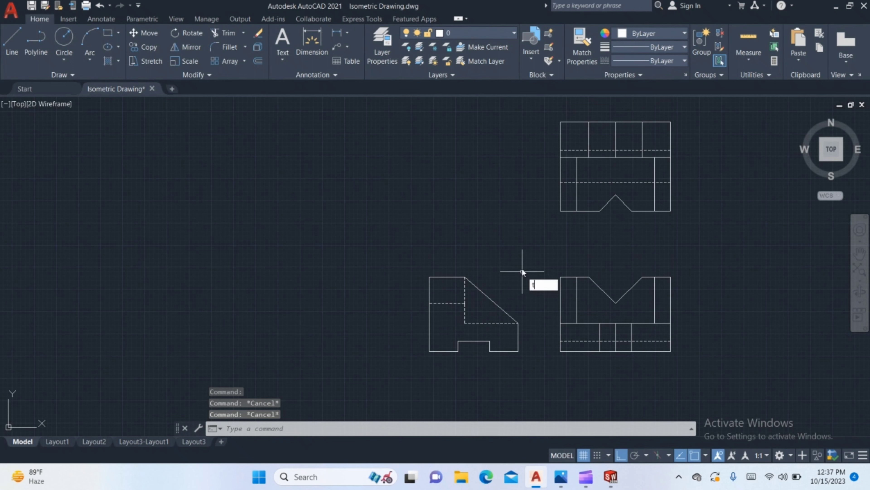
key(Return)
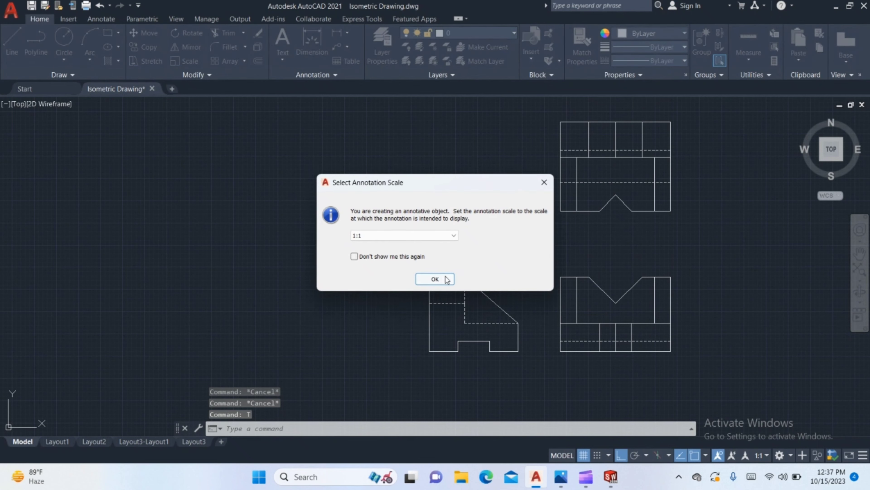
click(447, 279)
click(576, 221)
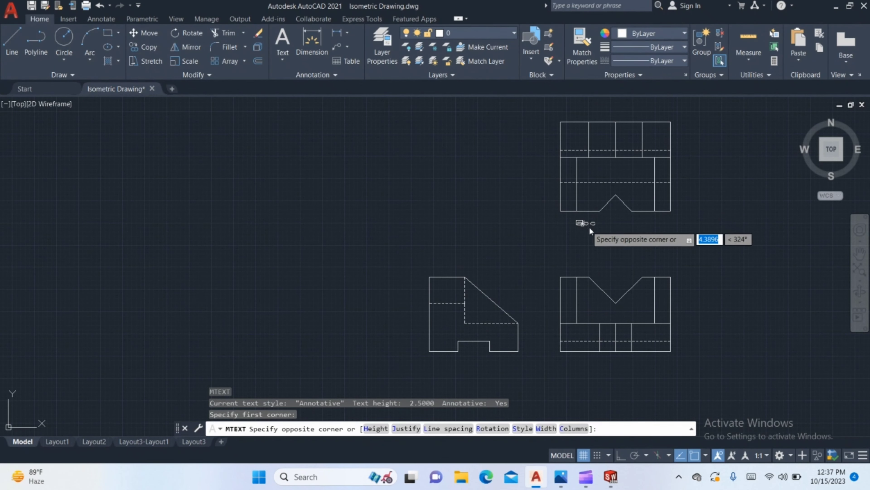
click(668, 233)
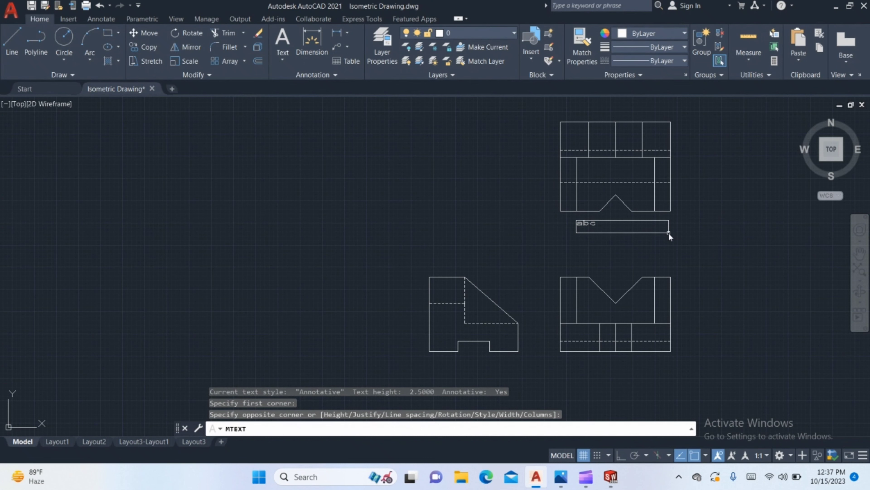
text(TOP B)
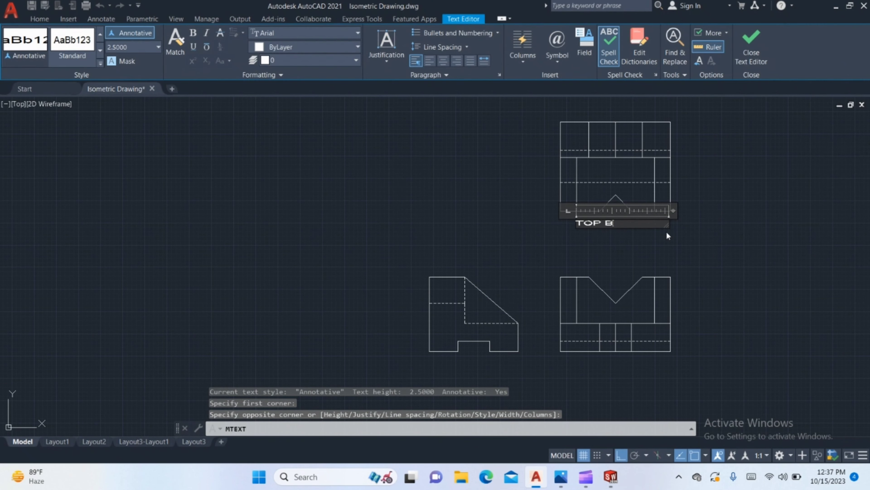
key(BackSpace)
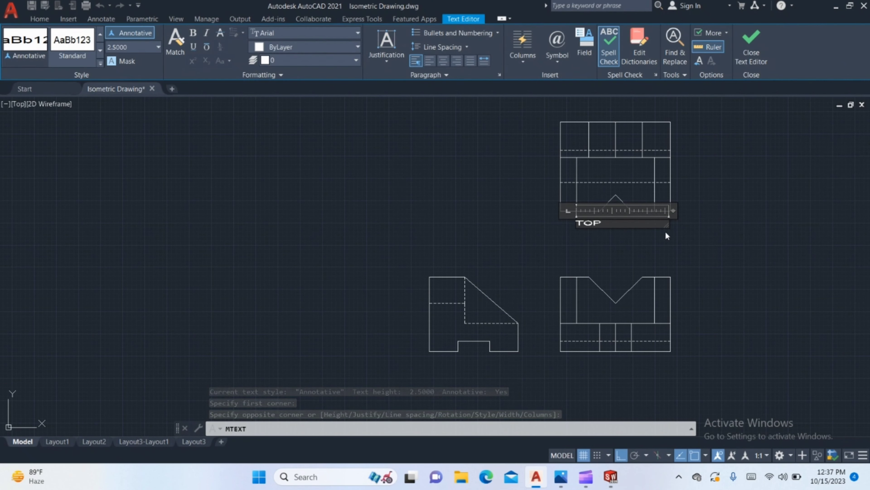
text( VIEW)
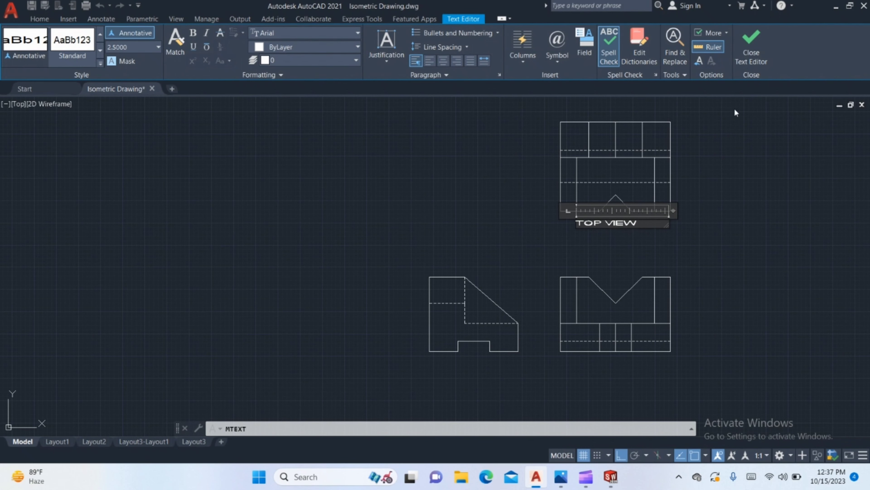
click(748, 62)
Step: Add a 'FRONT VIEW' text label beneath the front view
middle_drag(704, 219, 675, 141)
key(Return)
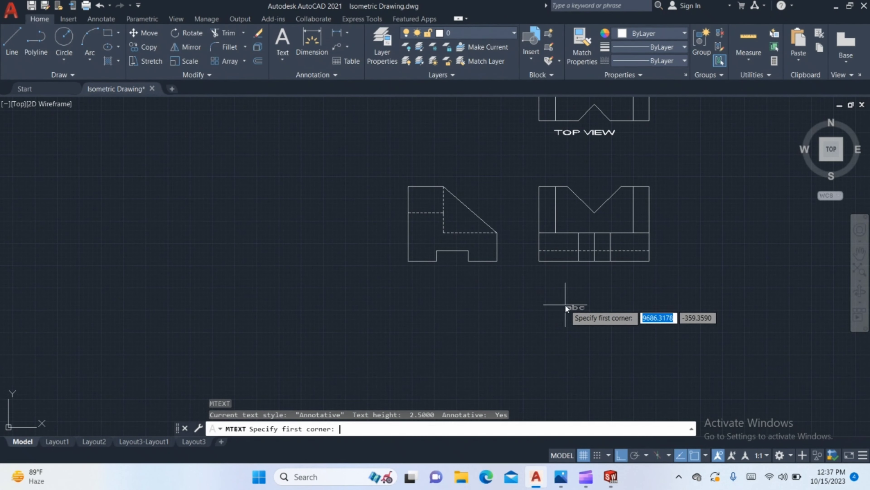
click(561, 271)
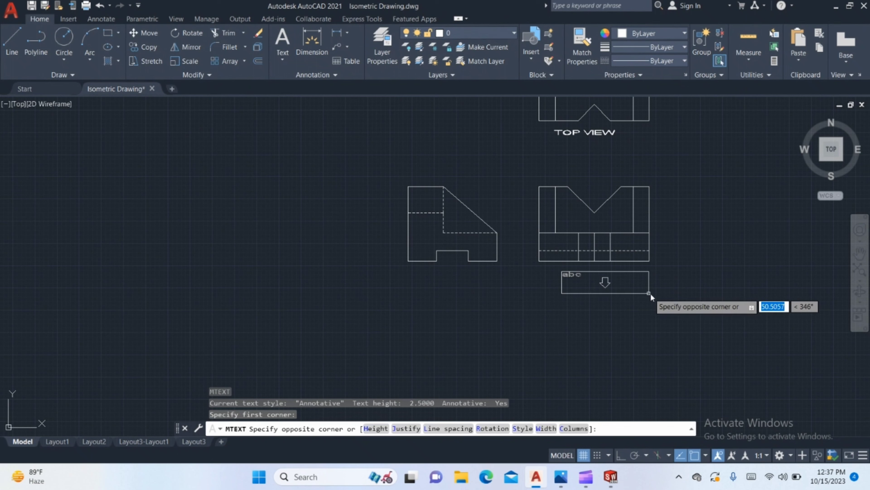
click(670, 290)
text(FR)
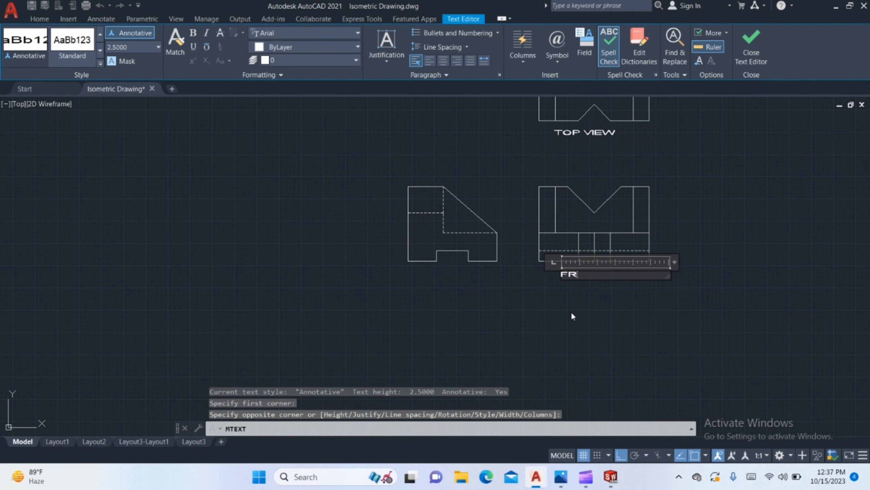
text(ONT V)
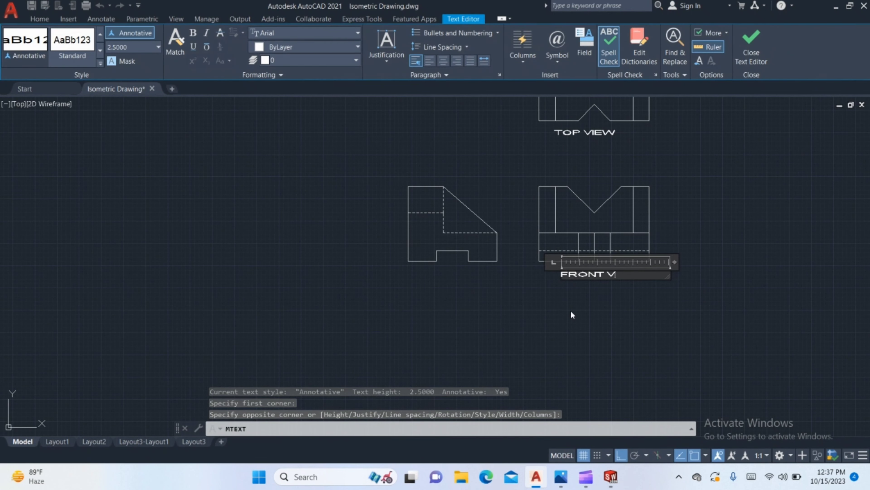
text(IEW)
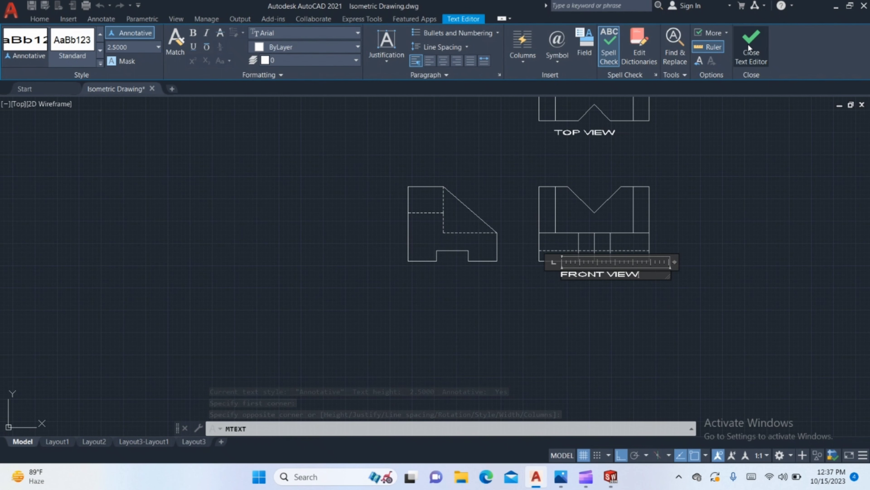
click(571, 309)
Step: Add an 'L.H.S VIEW' text label beneath the left-hand side view
key(Return)
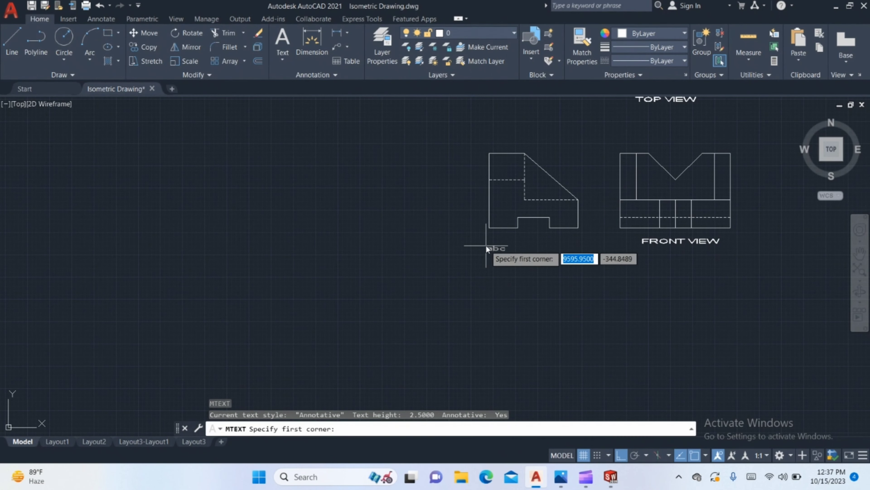
click(492, 244)
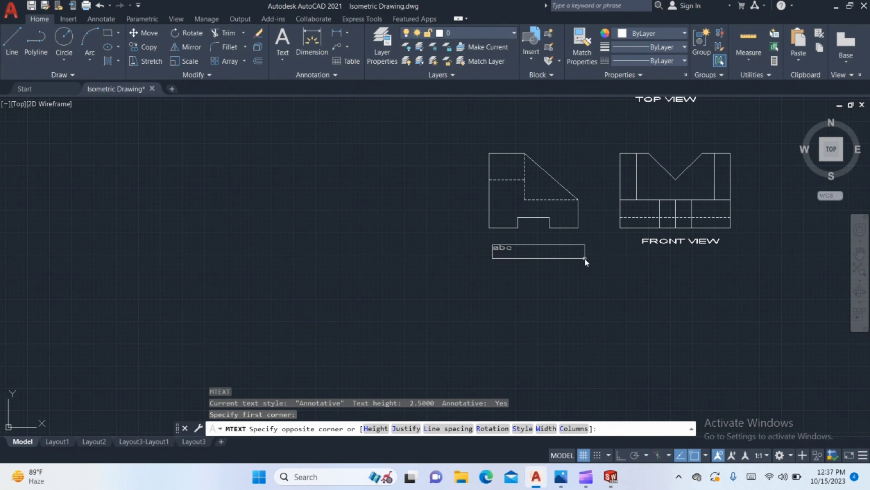
click(585, 257)
text(L.H)
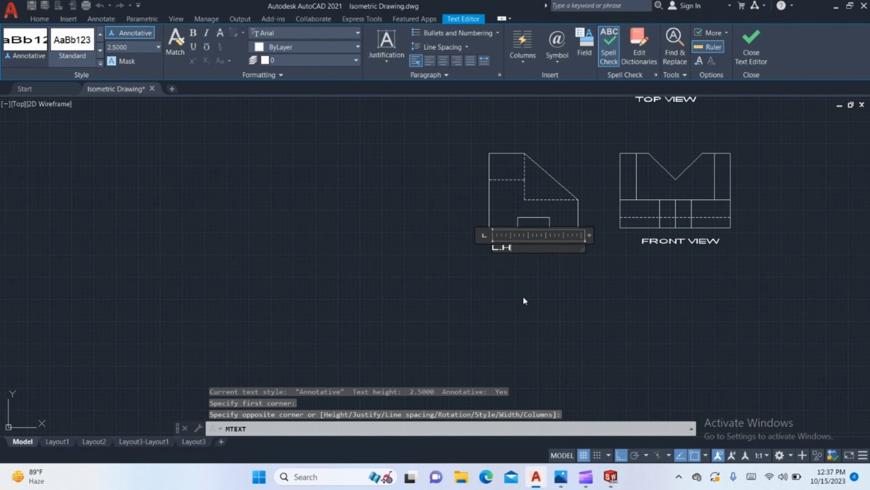
text(.)
text(S)
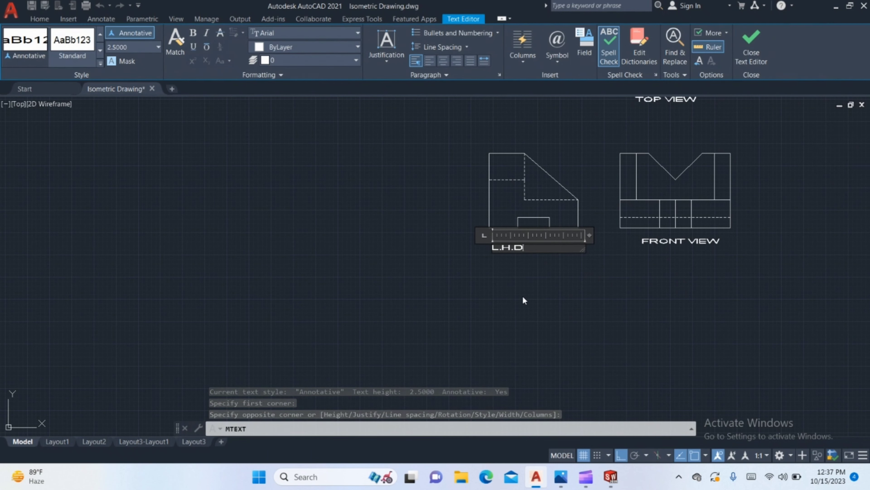
key(BackSpace)
text(S V)
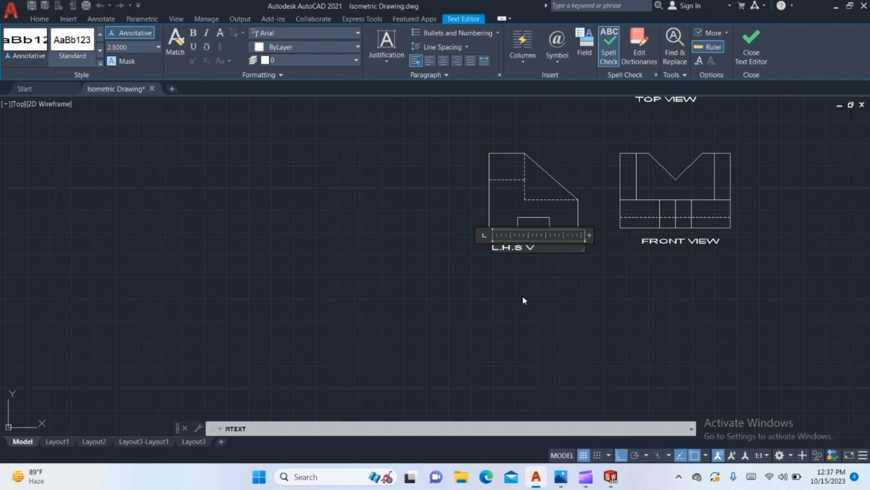
text(IEW)
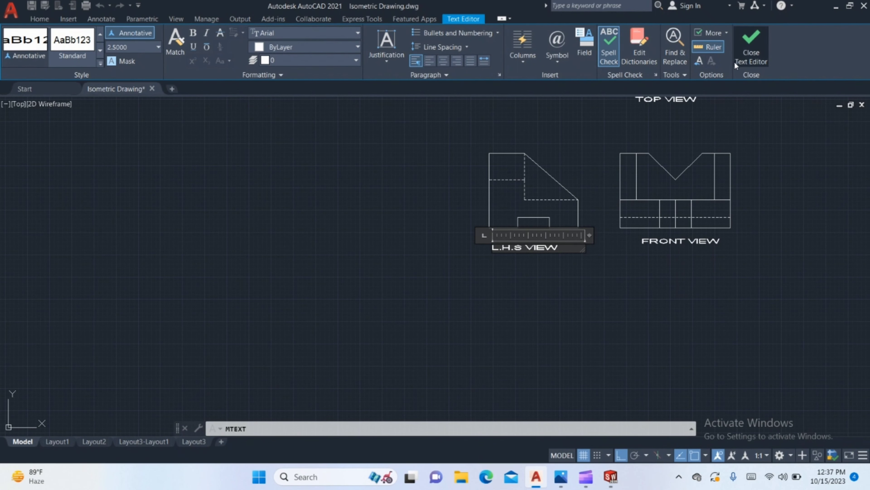
click(734, 62)
scroll(619, 241, down, 2)
middle_drag(566, 283, 553, 291)
scroll(553, 292, up, 2)
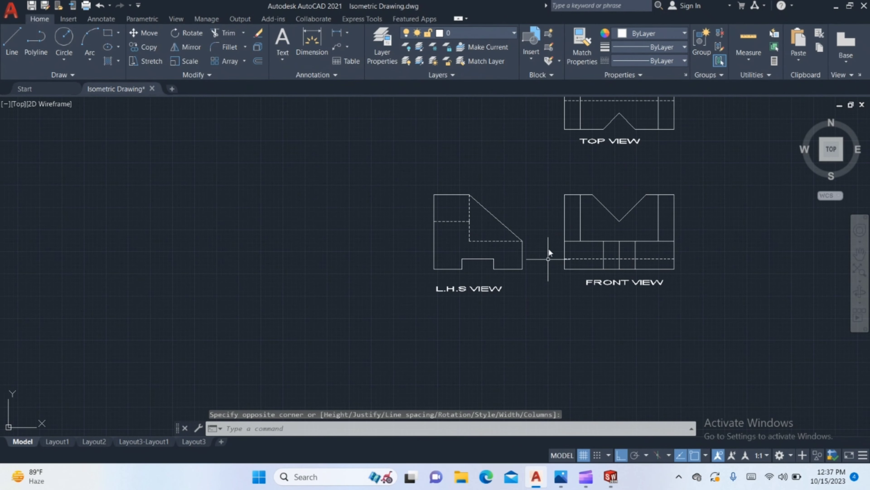
middle_drag(549, 249, 526, 319)
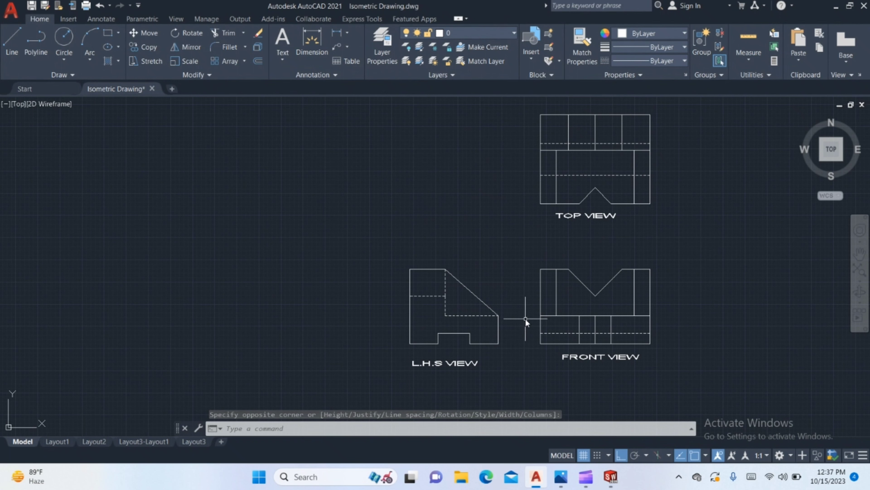